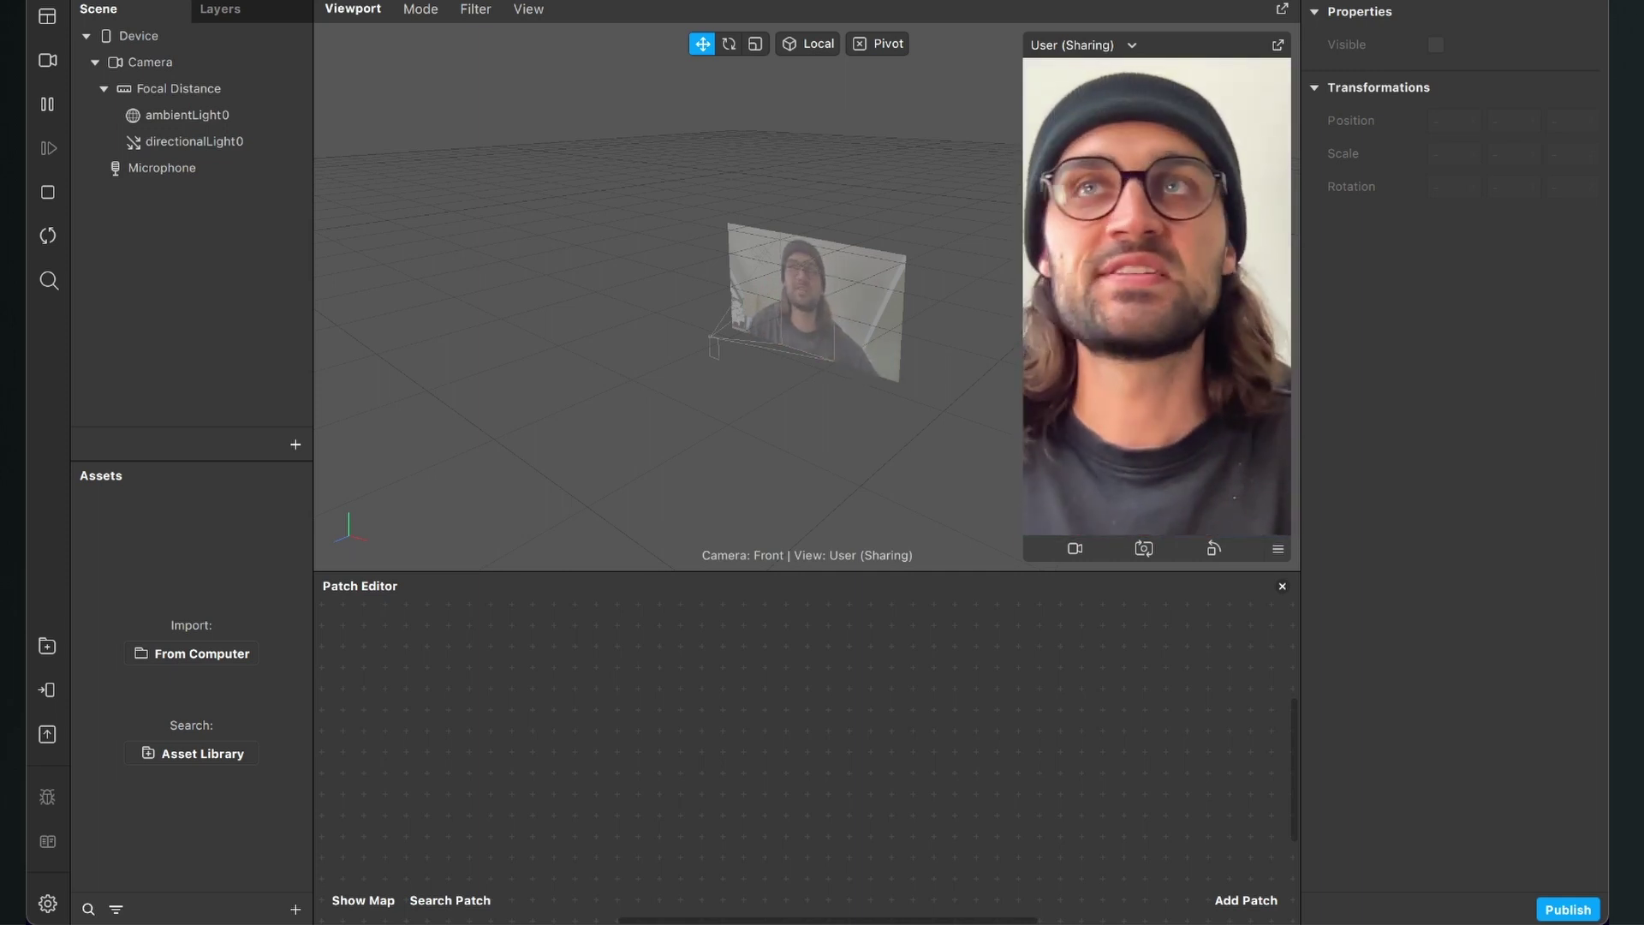
- Import Texture.png from the Finder window into the Assets panel as the Texture asset
left_click_drag(757, 96, 716, 187)
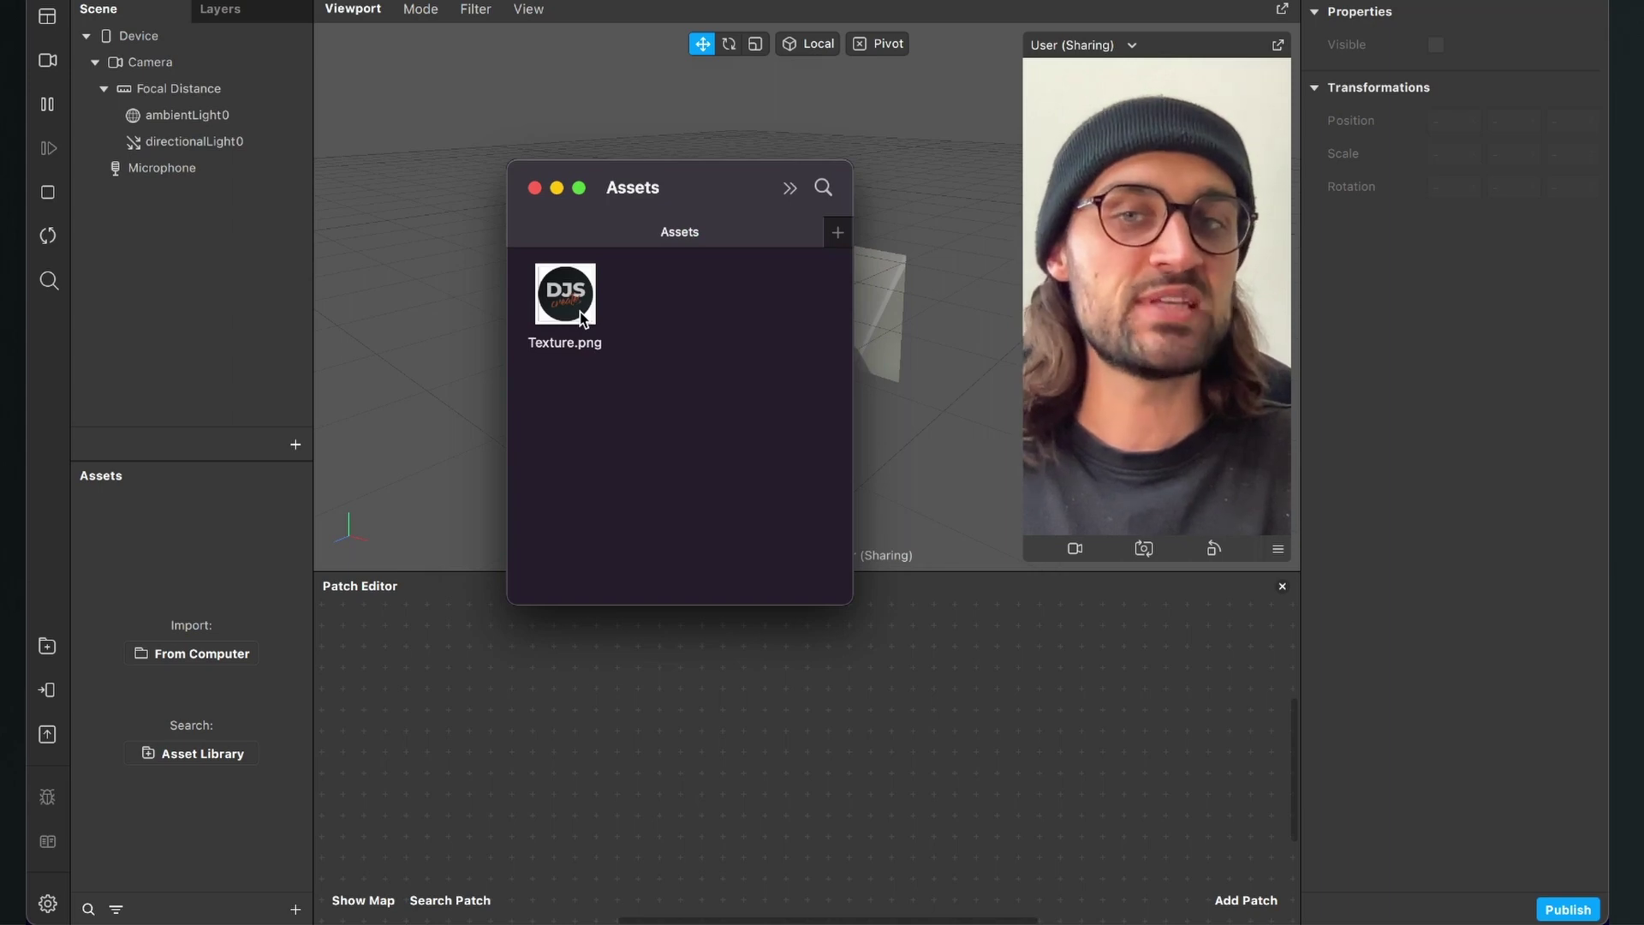
left_click_drag(582, 318, 240, 619)
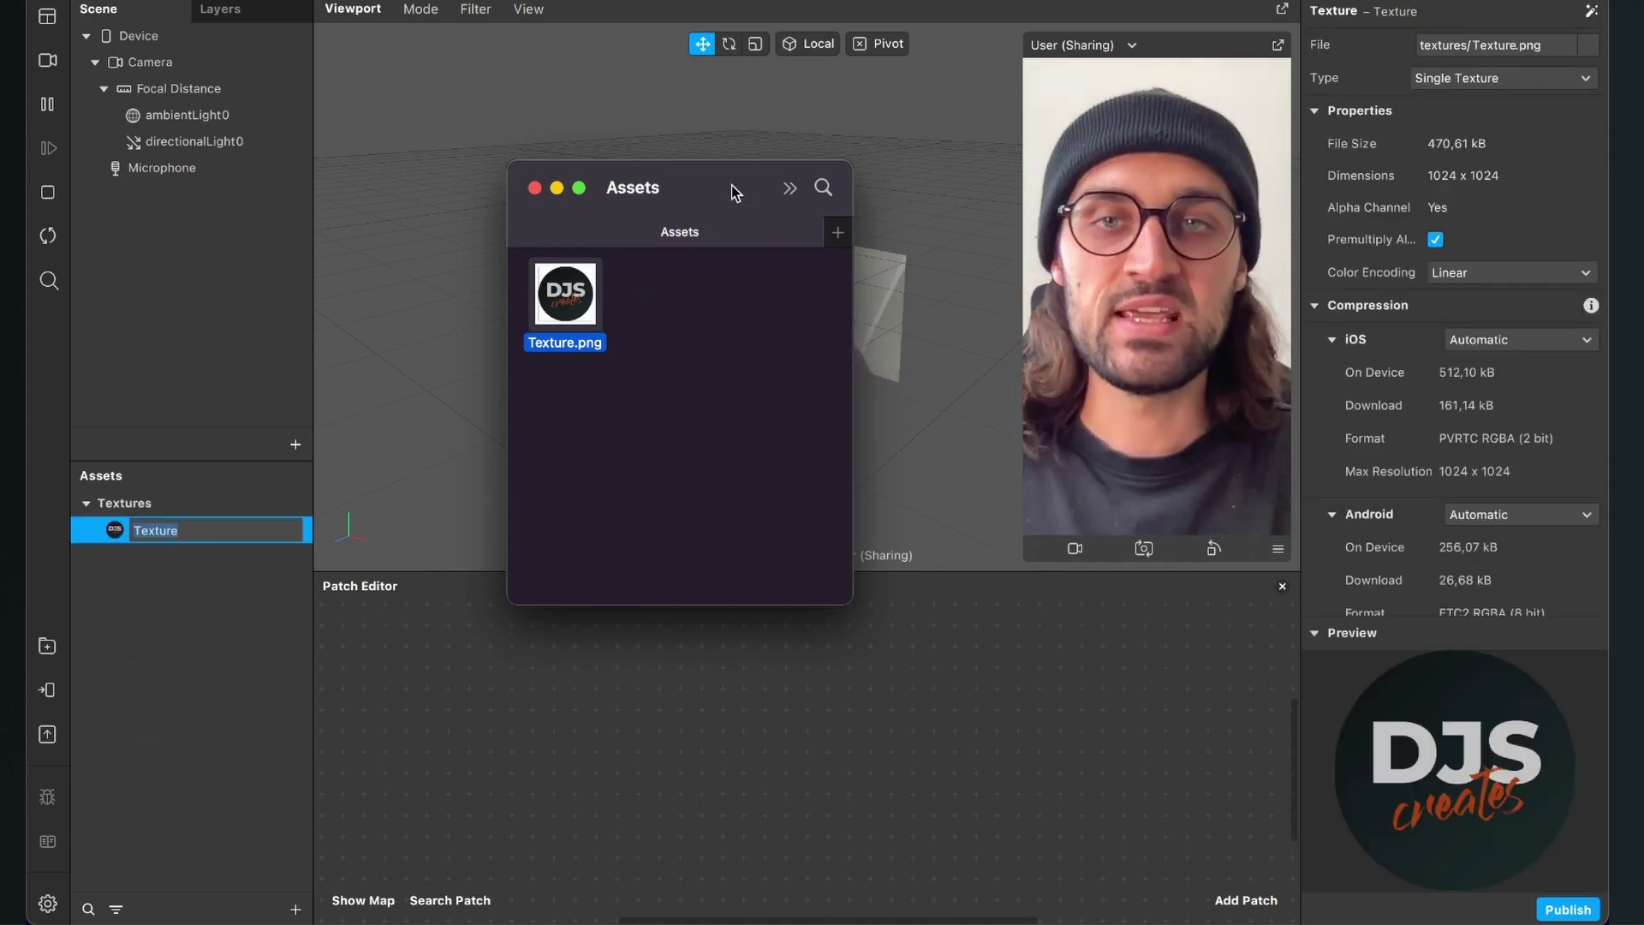
key("super+Tab")
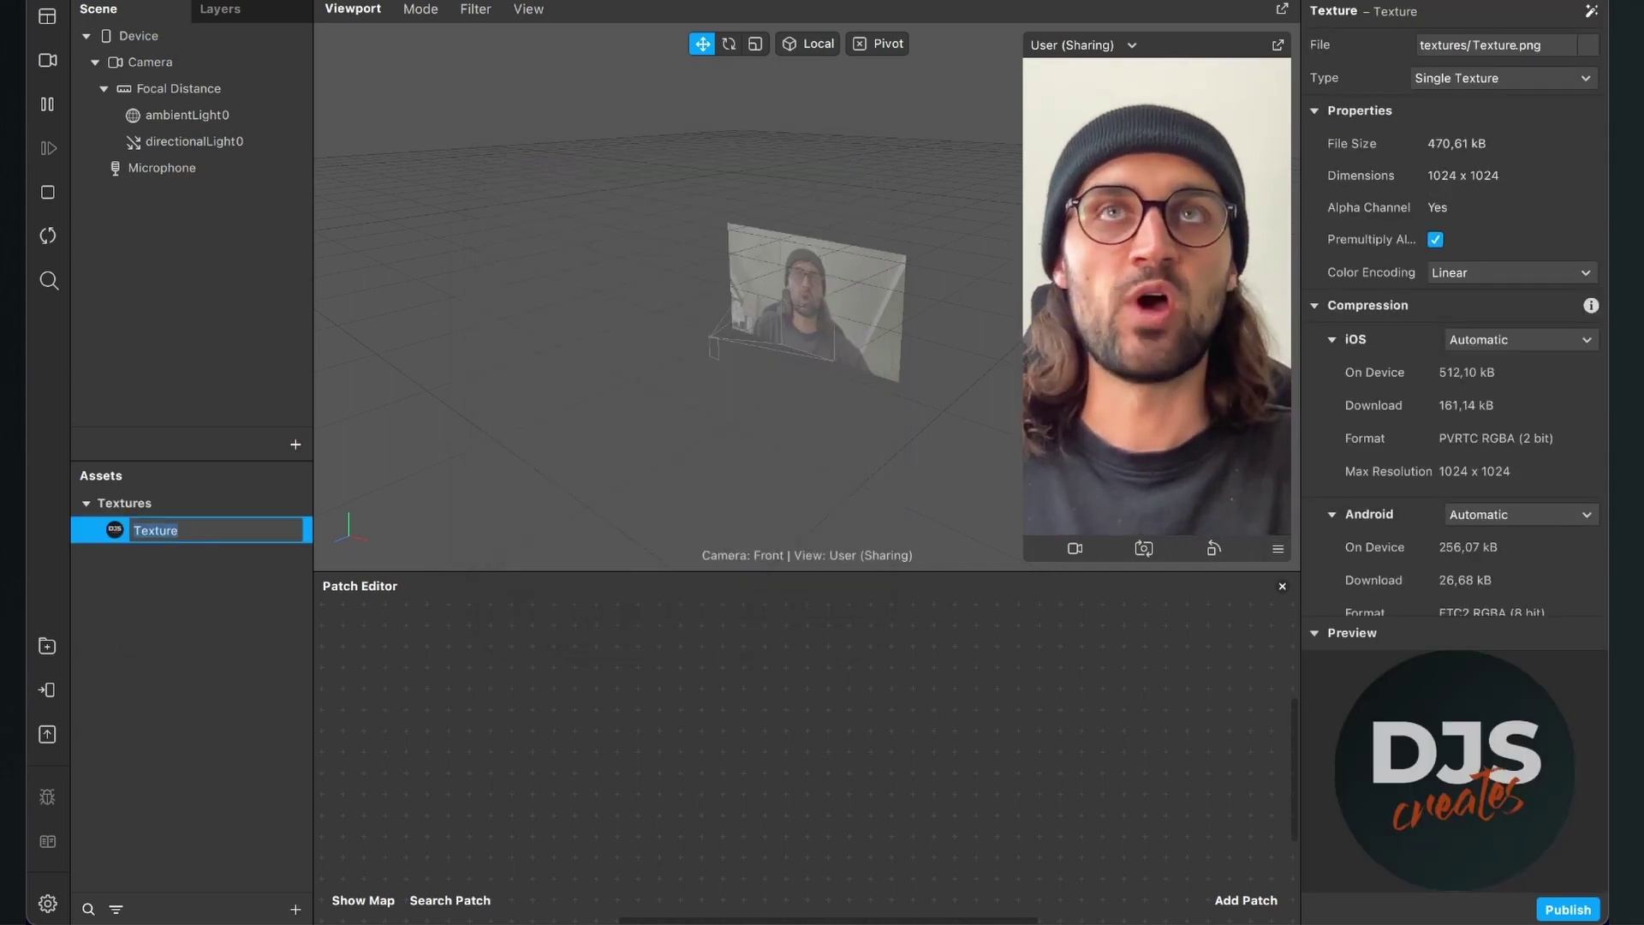
left_click(769, 815)
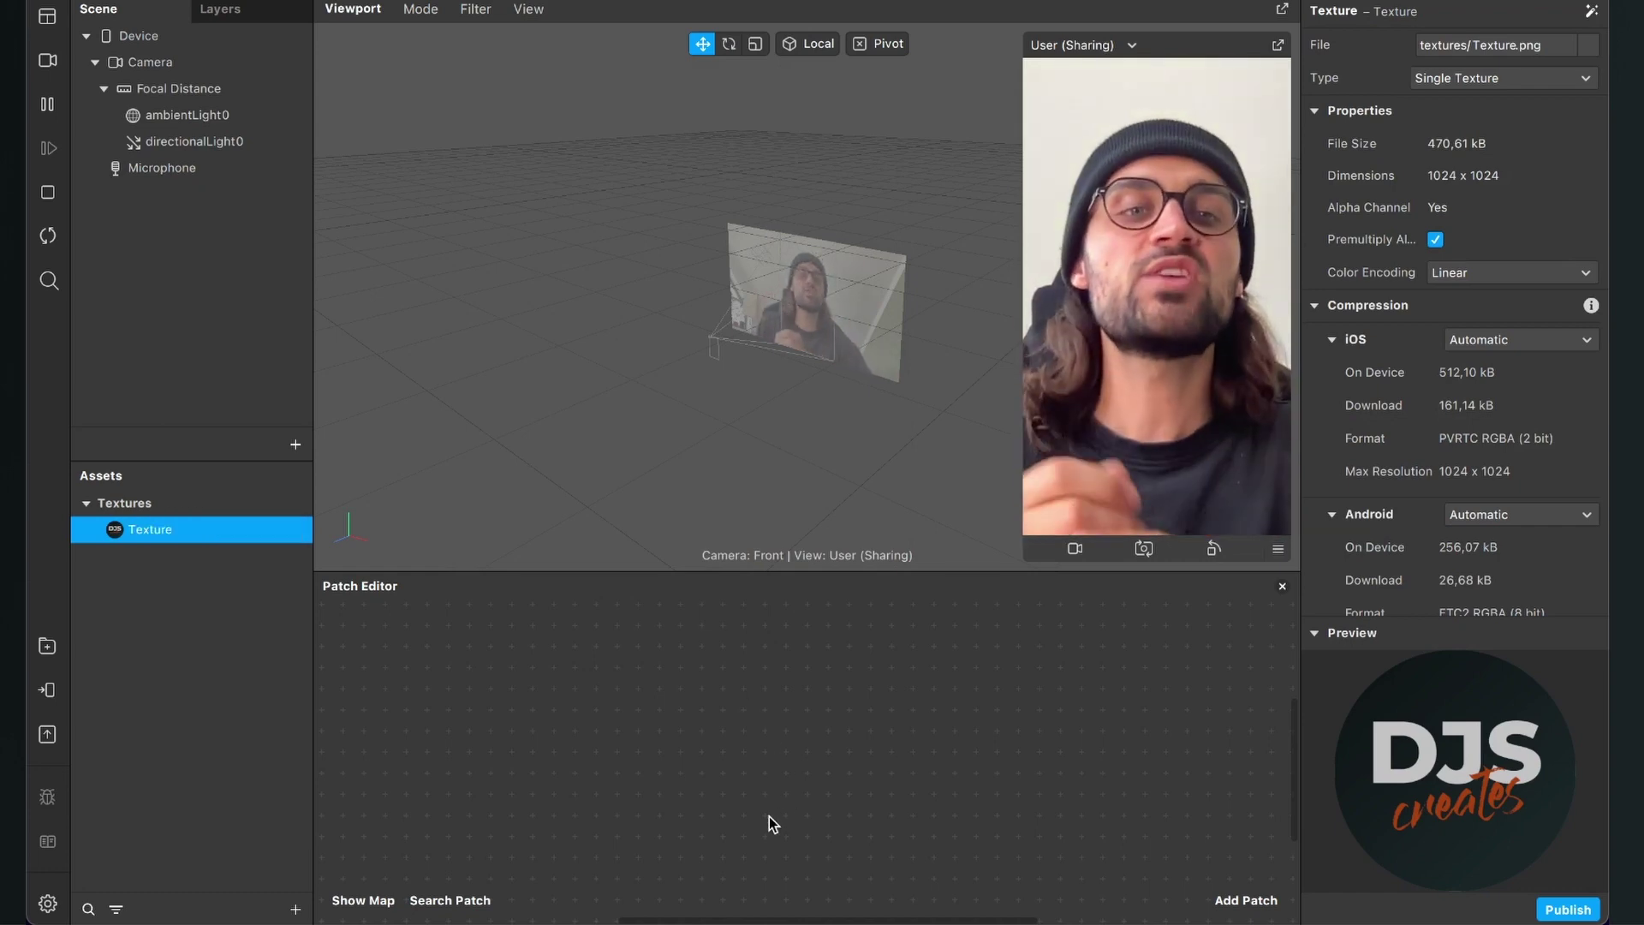
- Set the Texture asset's iOS, Android and Older Android Compression dropdowns to None
left_click(1533, 341)
left_click(1507, 392)
left_click(1507, 448)
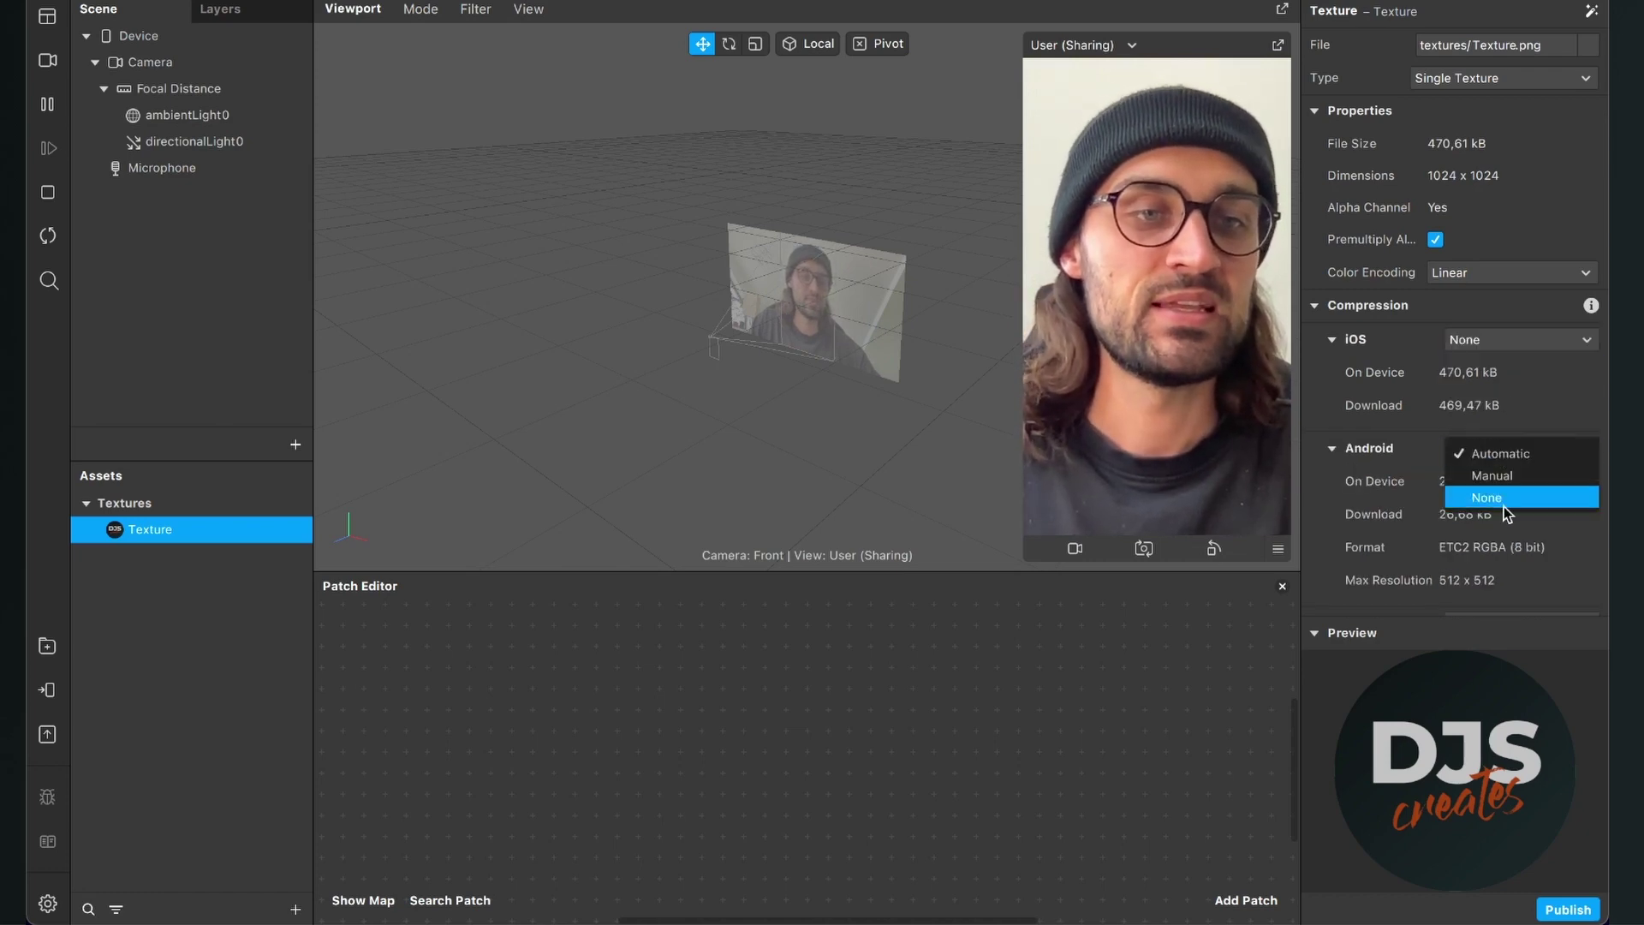
left_click(1494, 492)
left_click(1507, 556)
left_click(1496, 604)
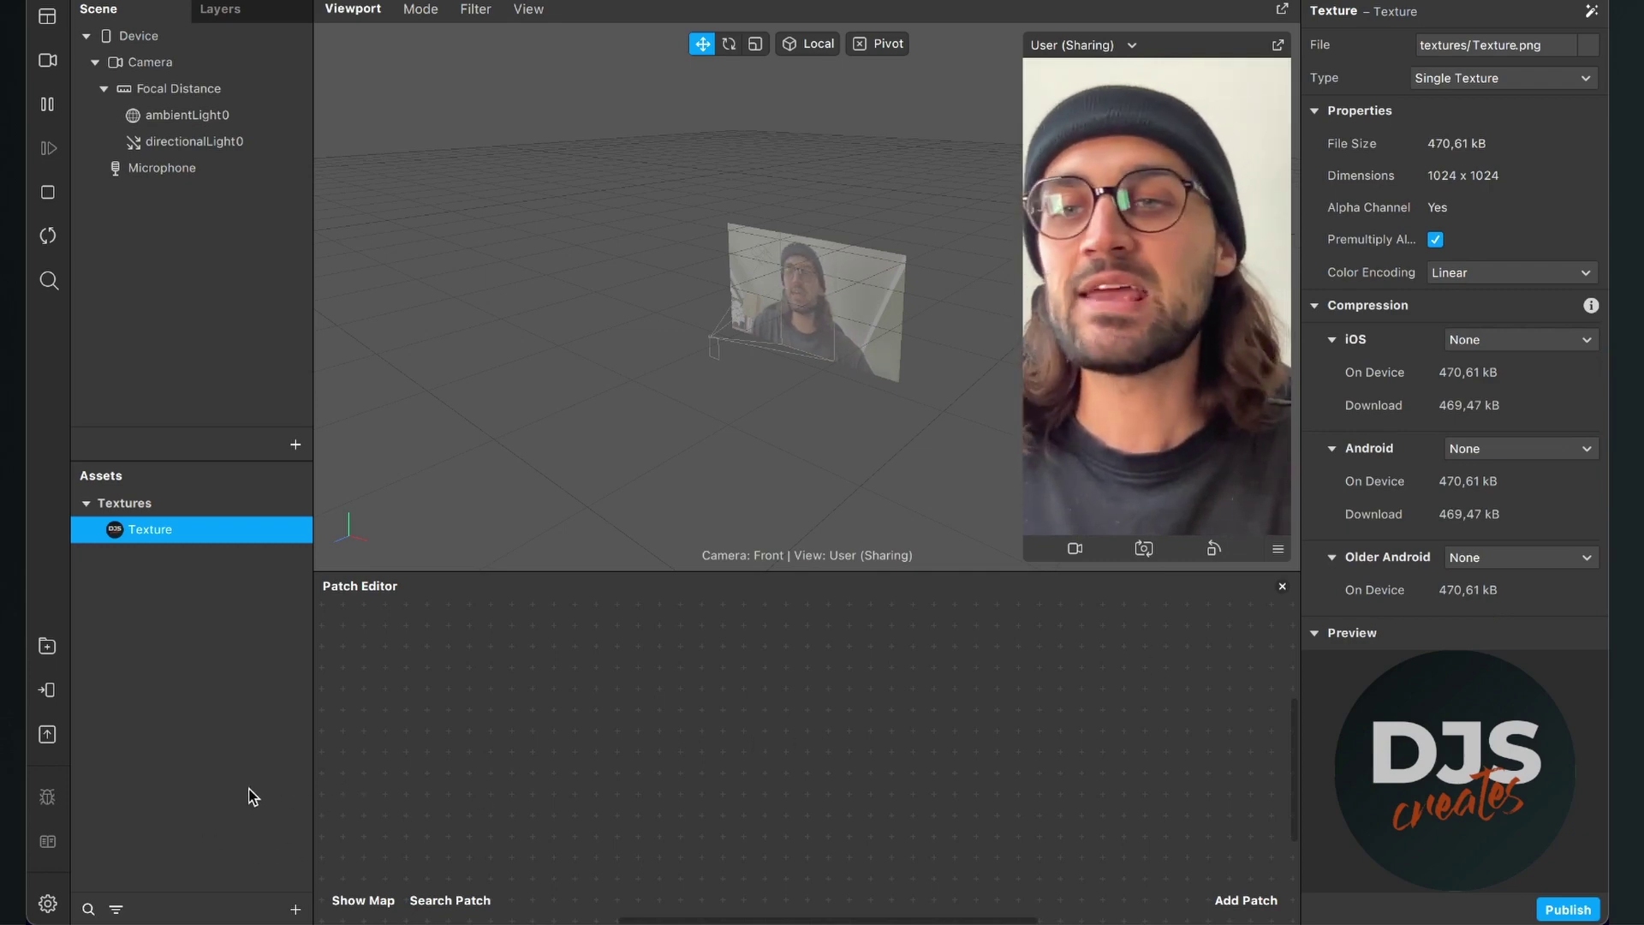
- Add a new material, material0, to the assets and select it
left_click(296, 908)
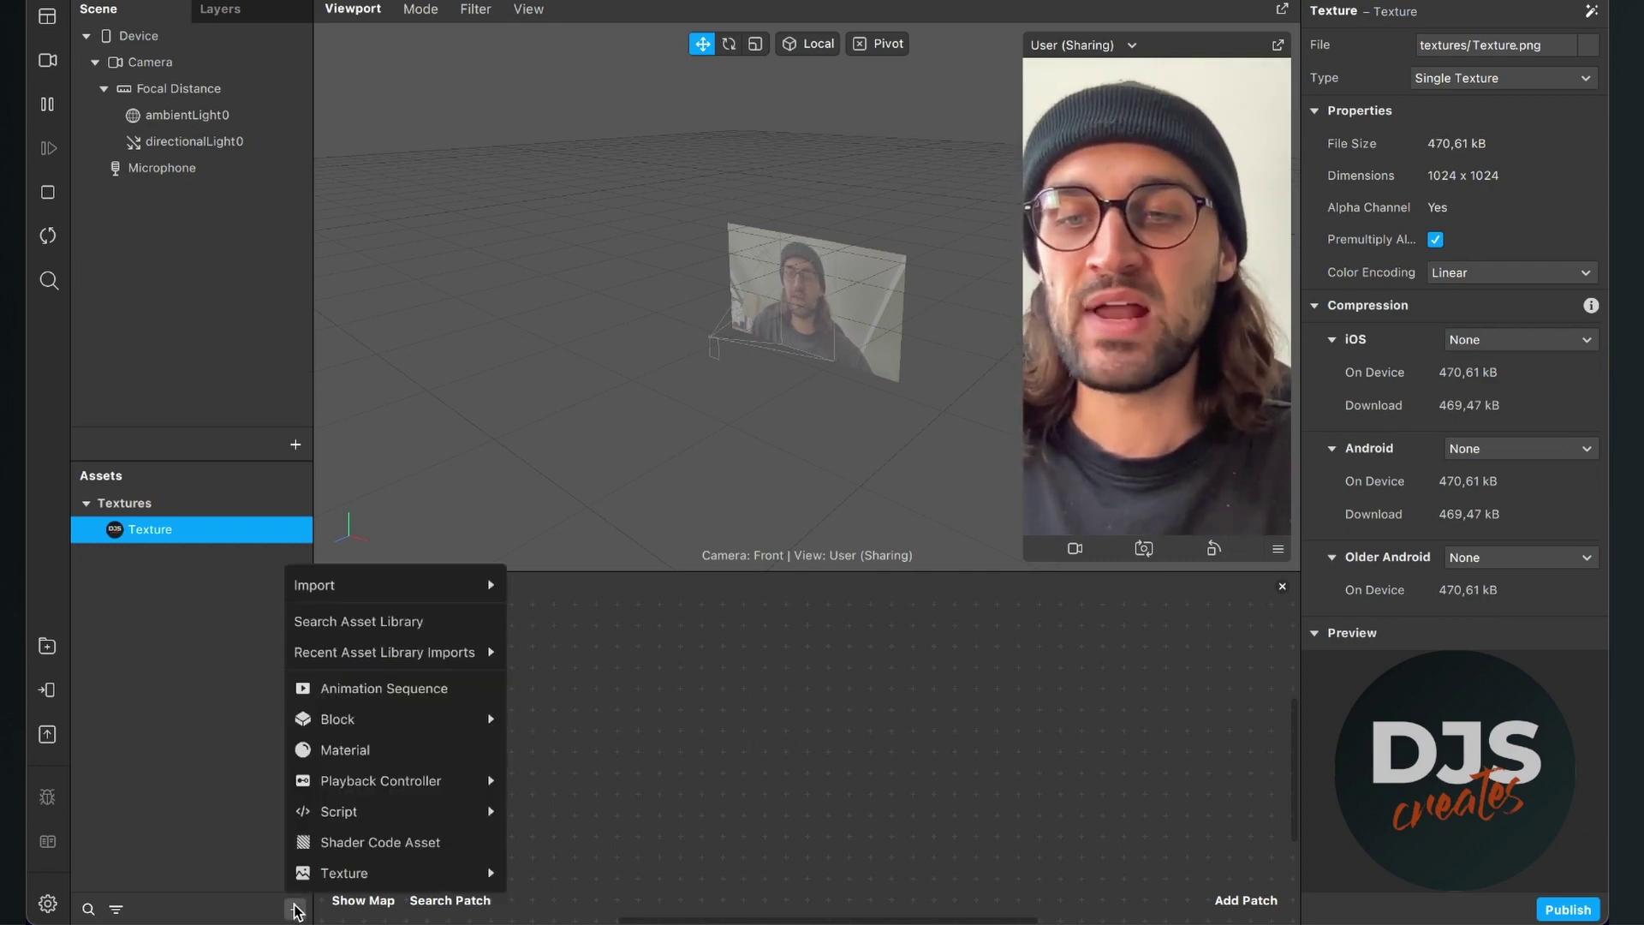
left_click(351, 755)
left_click(192, 729)
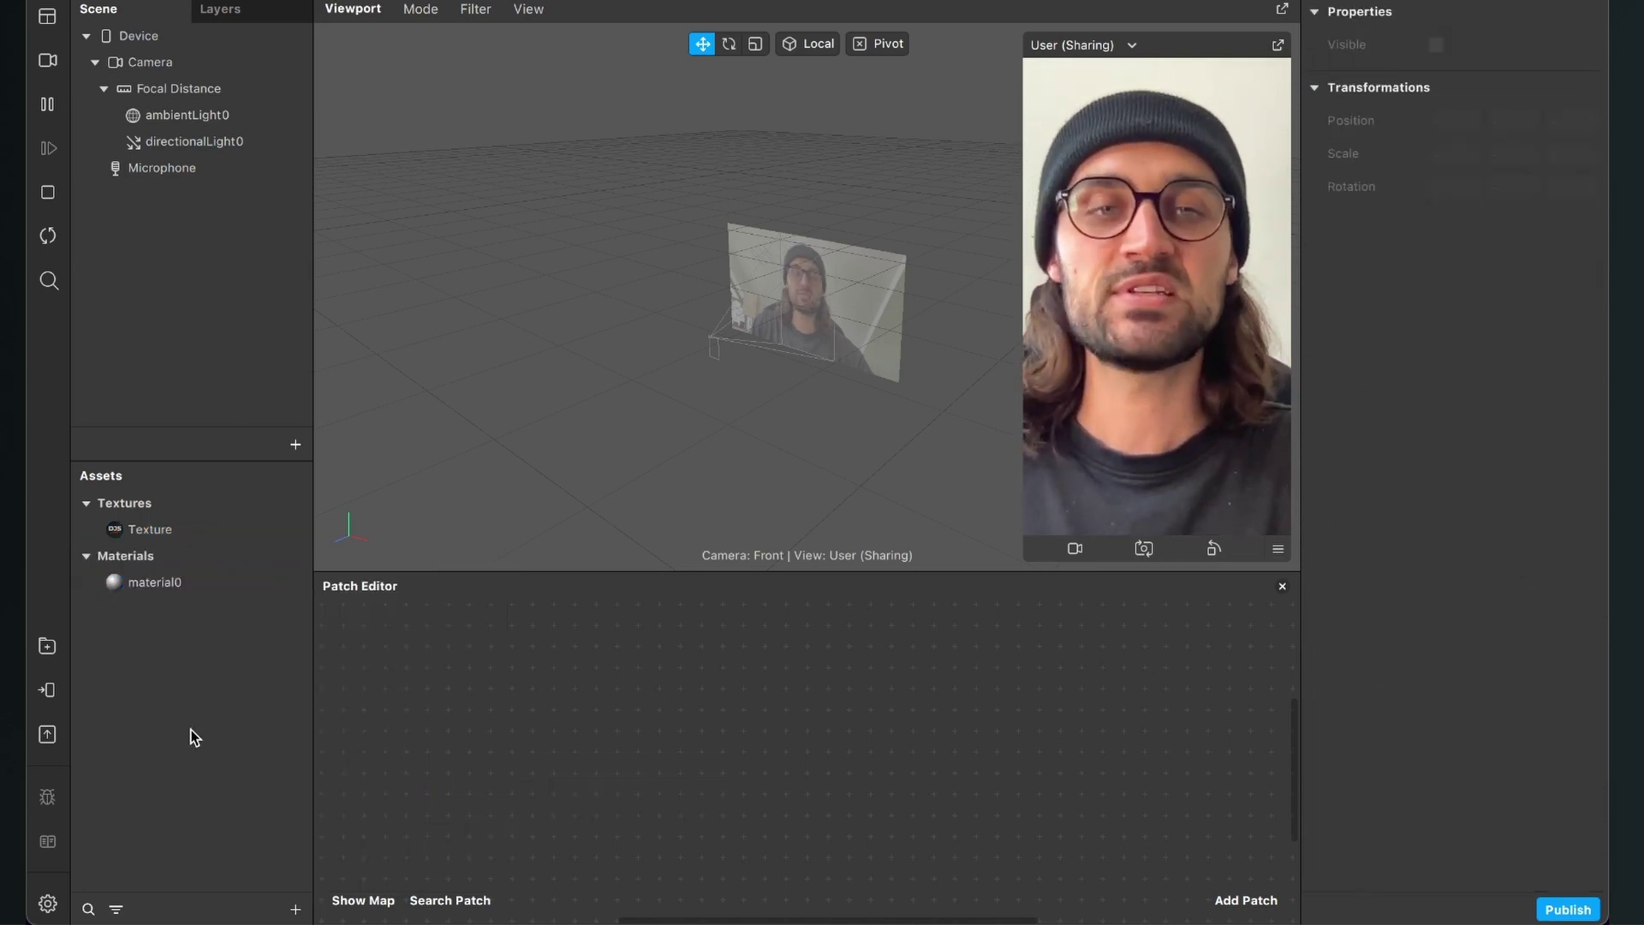
left_click(165, 581)
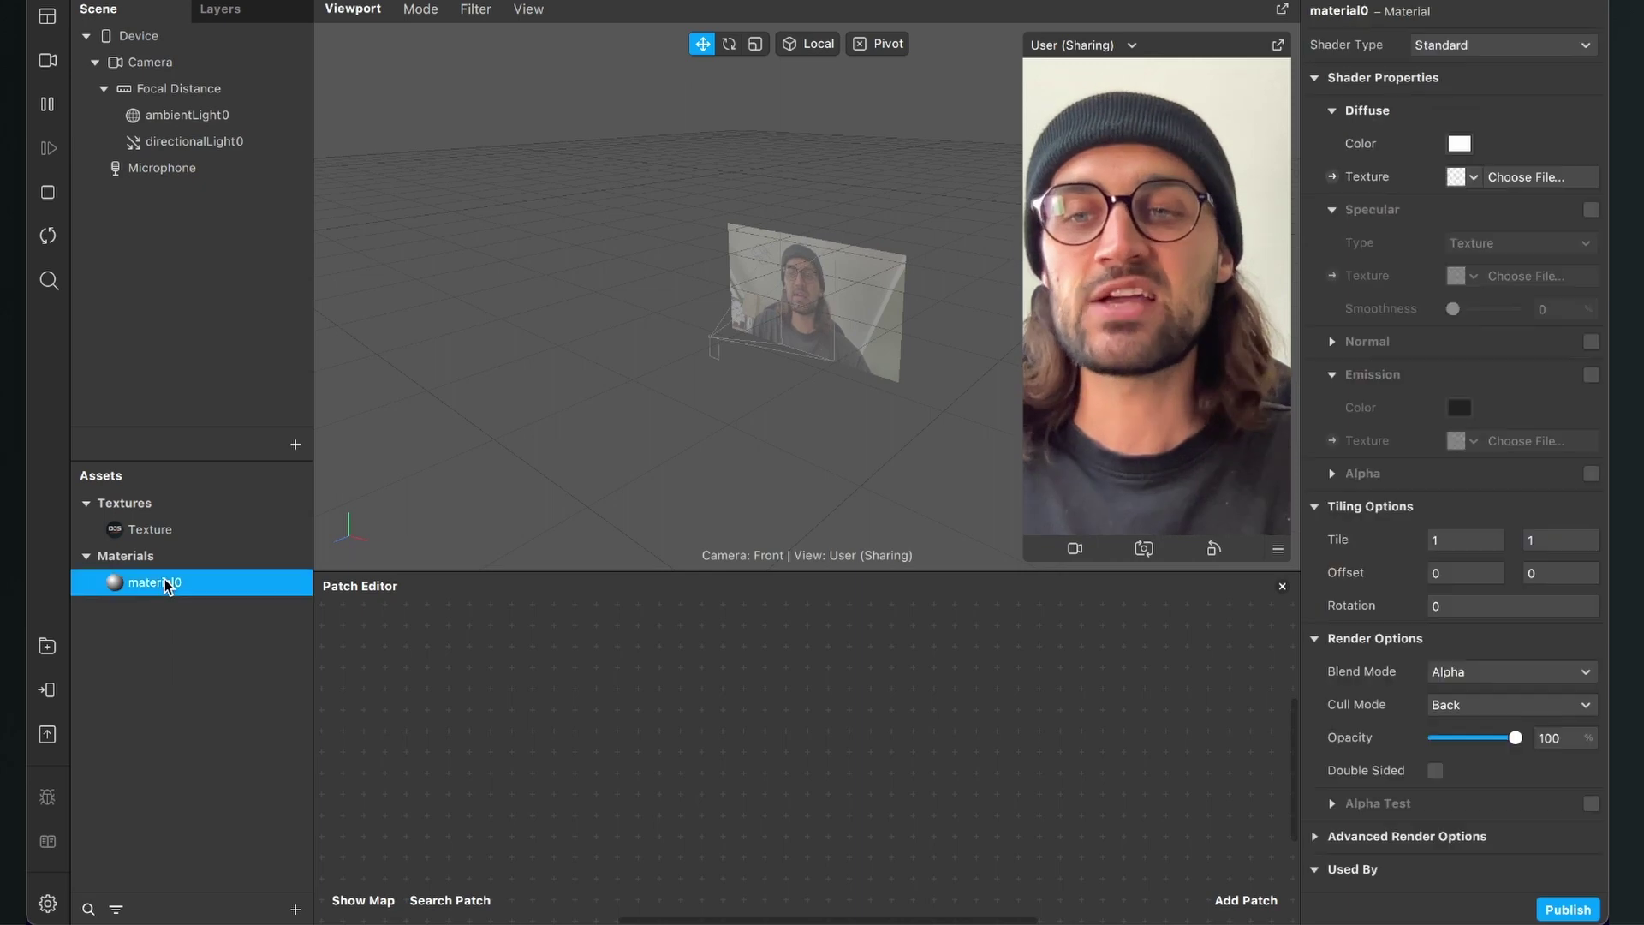
- Give material0 the Flat shader type and Texture as its Diffuse Texture
left_click(1481, 51)
left_click(1482, 50)
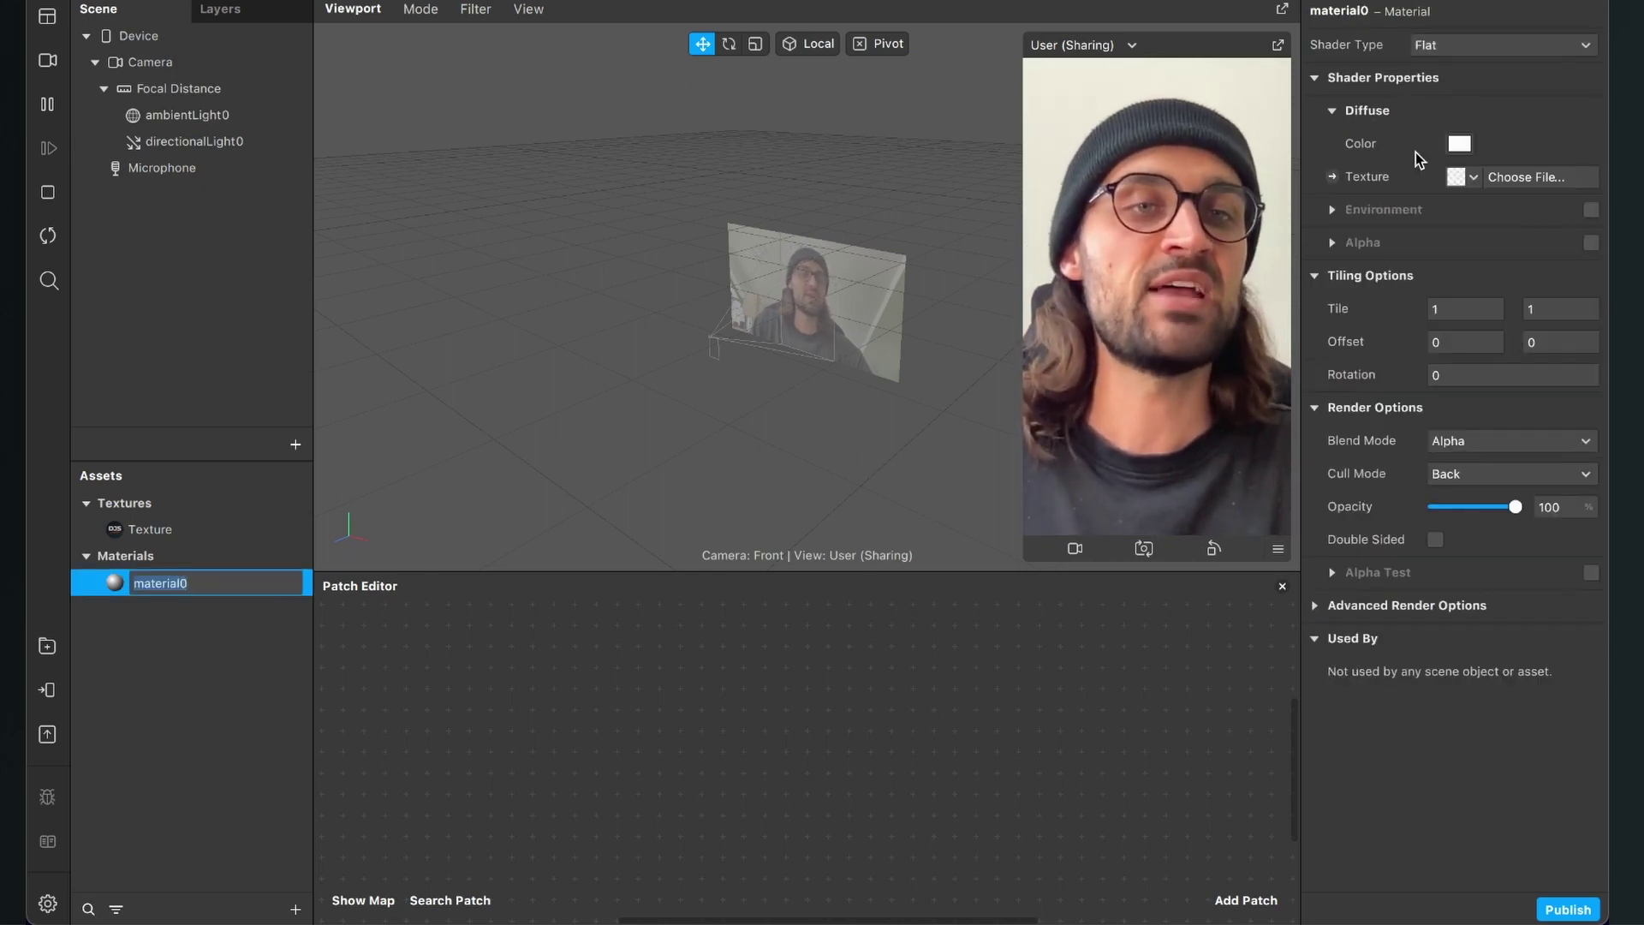
left_click(1467, 176)
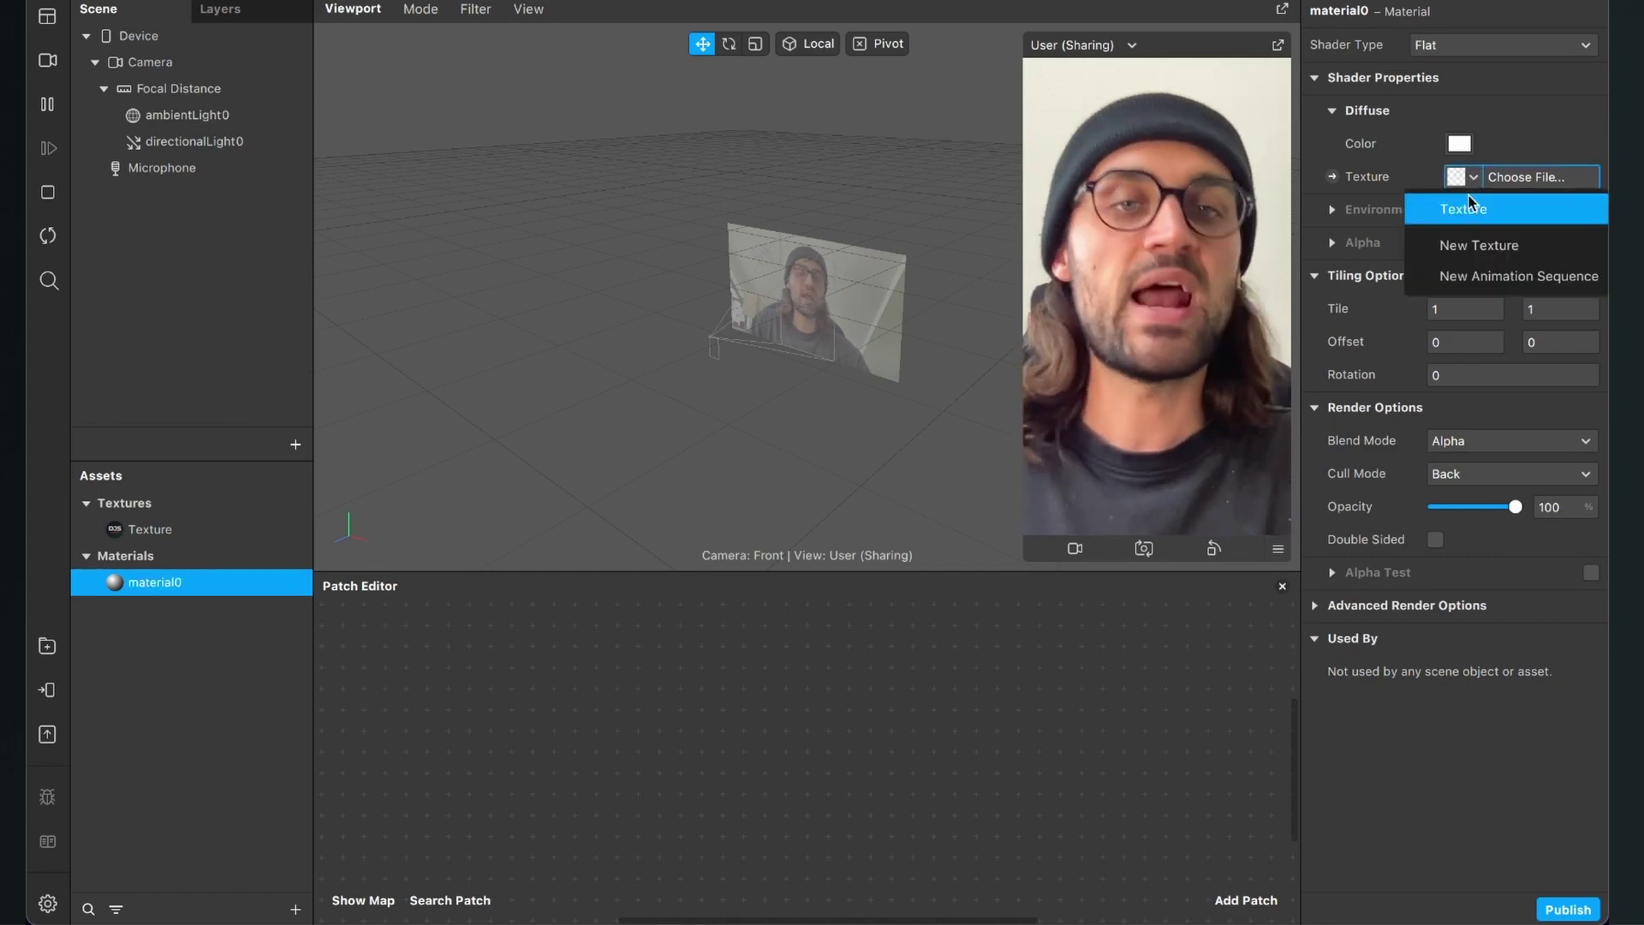
left_click(1467, 205)
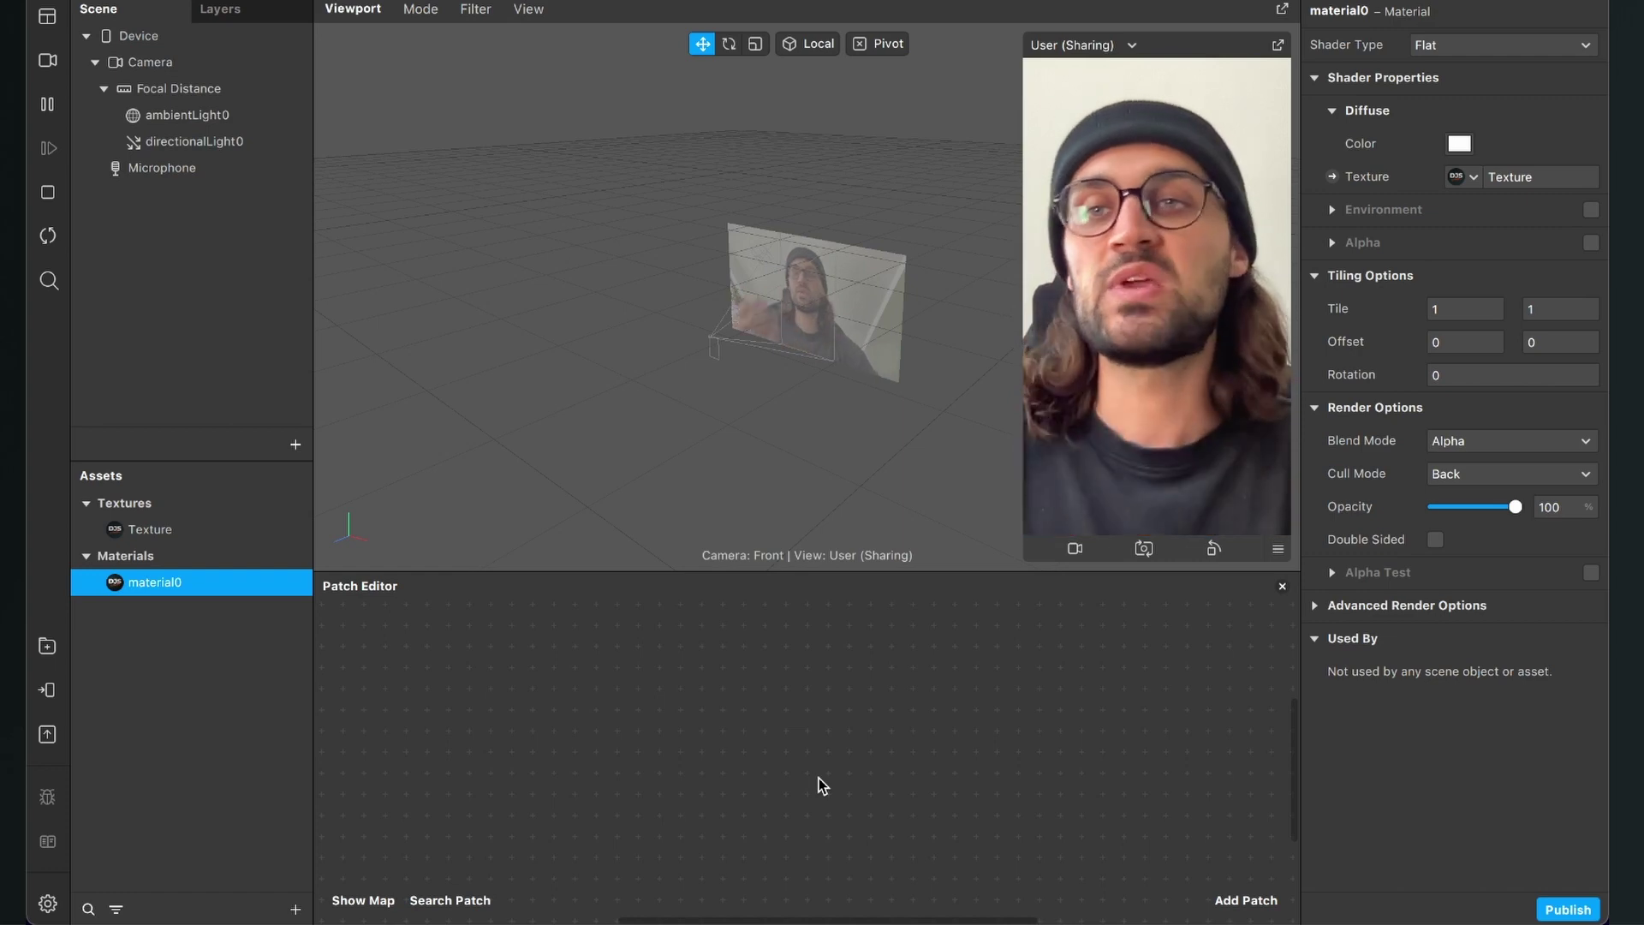
- Search the Scene panel's add list for 'pla' and insert a Plane, plane0
left_click(296, 444)
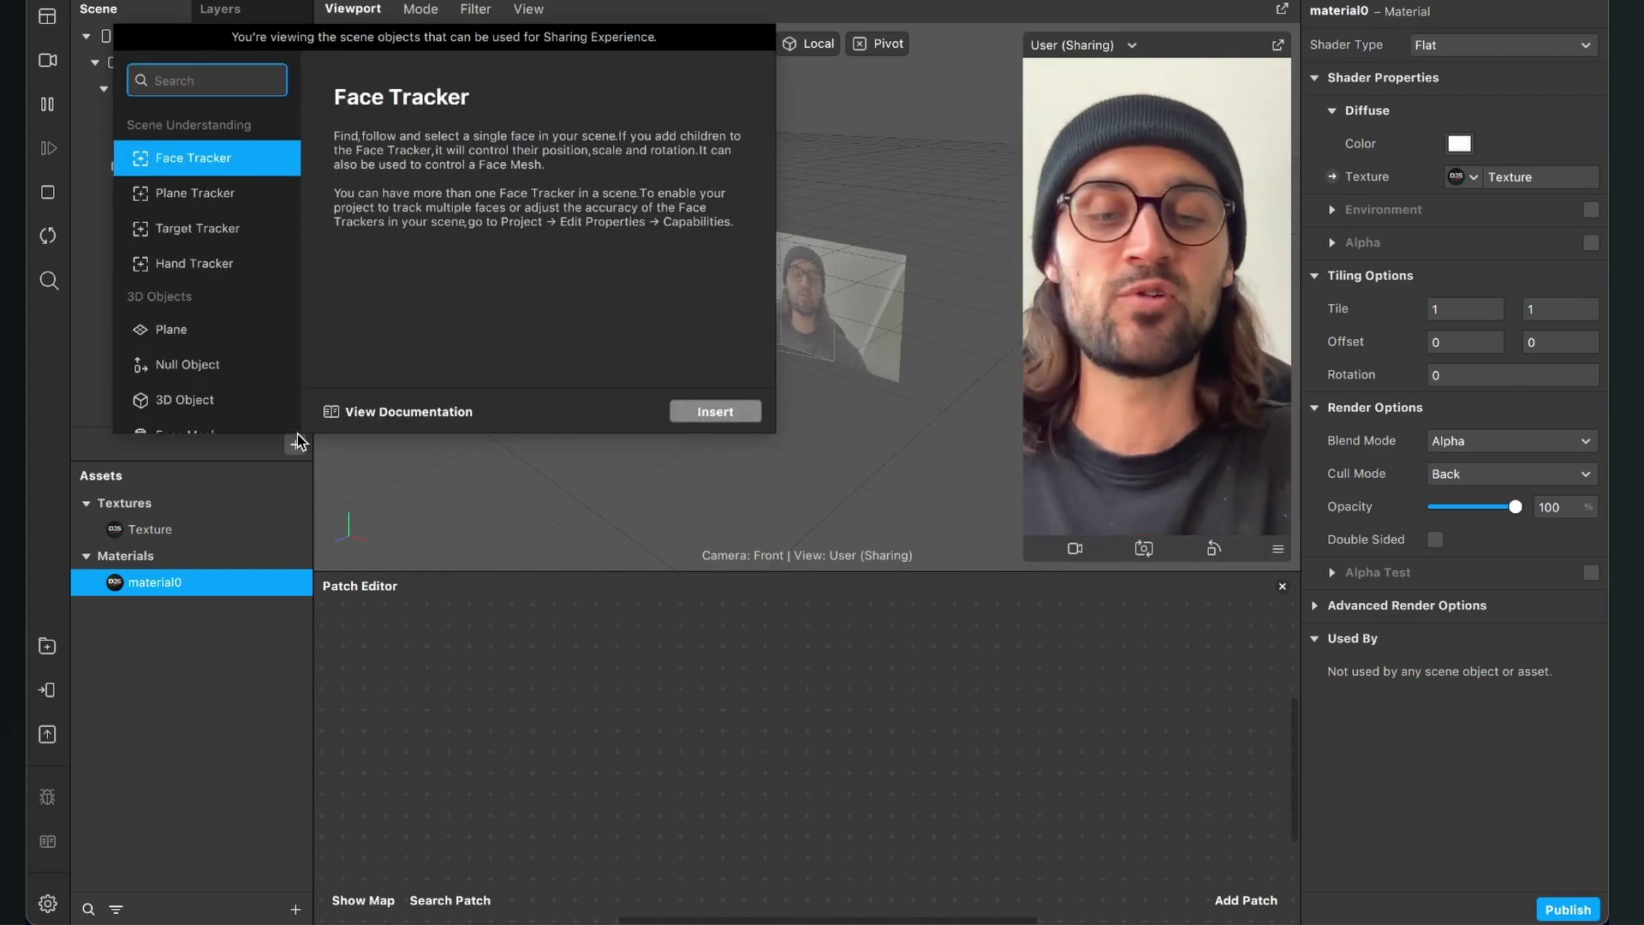
type("pla")
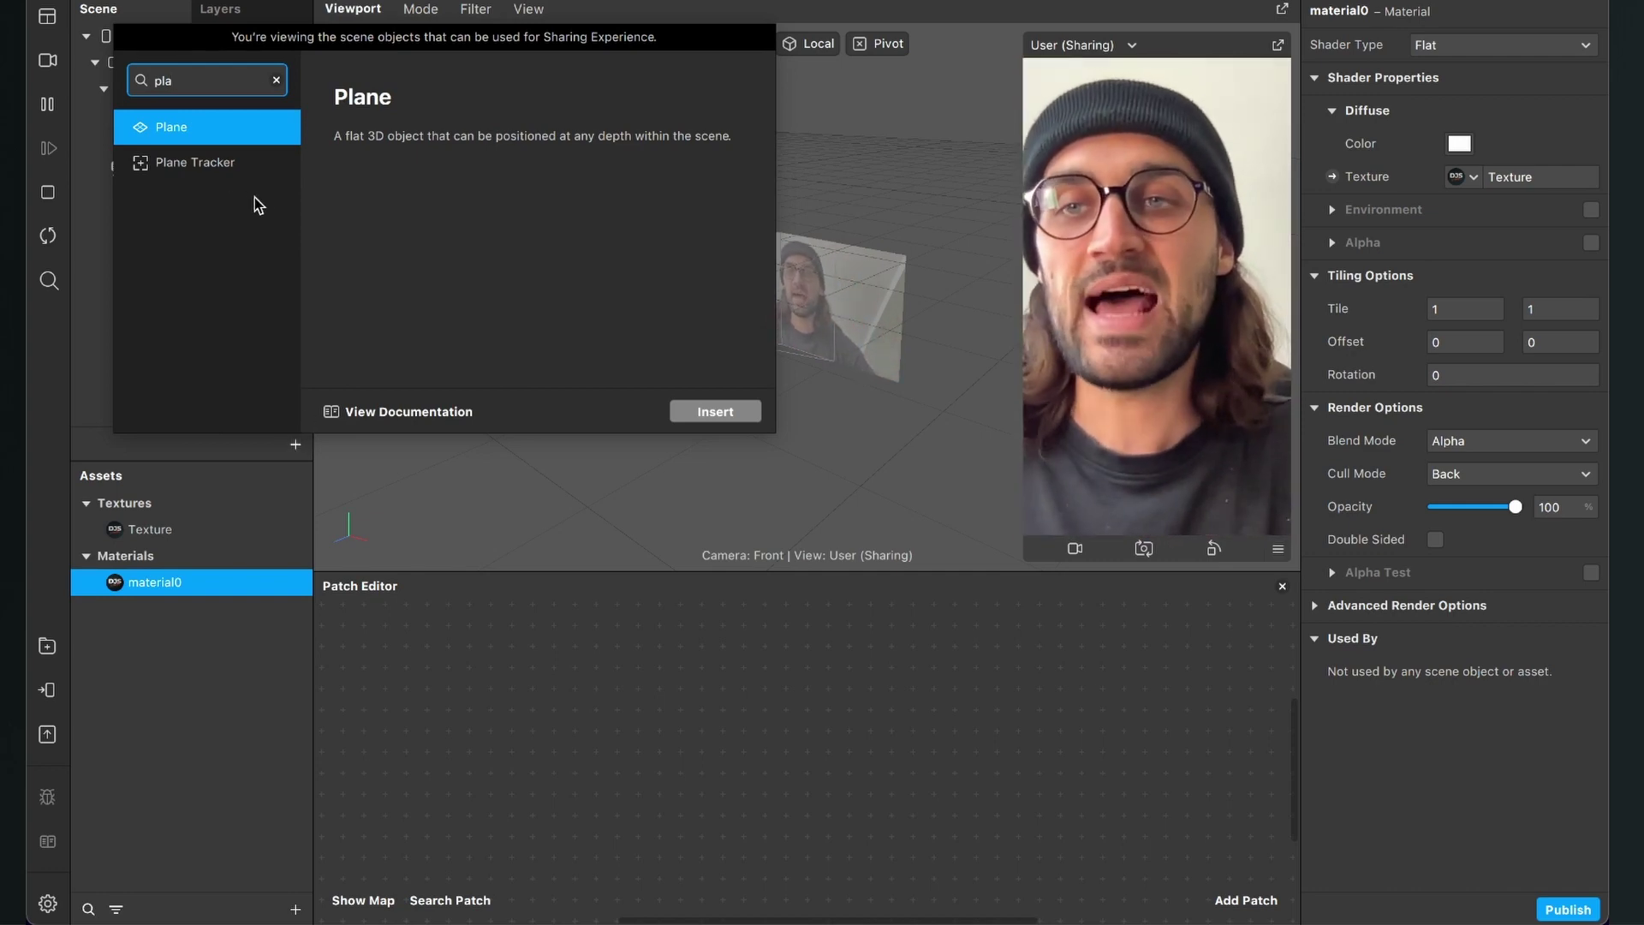
left_click(715, 413)
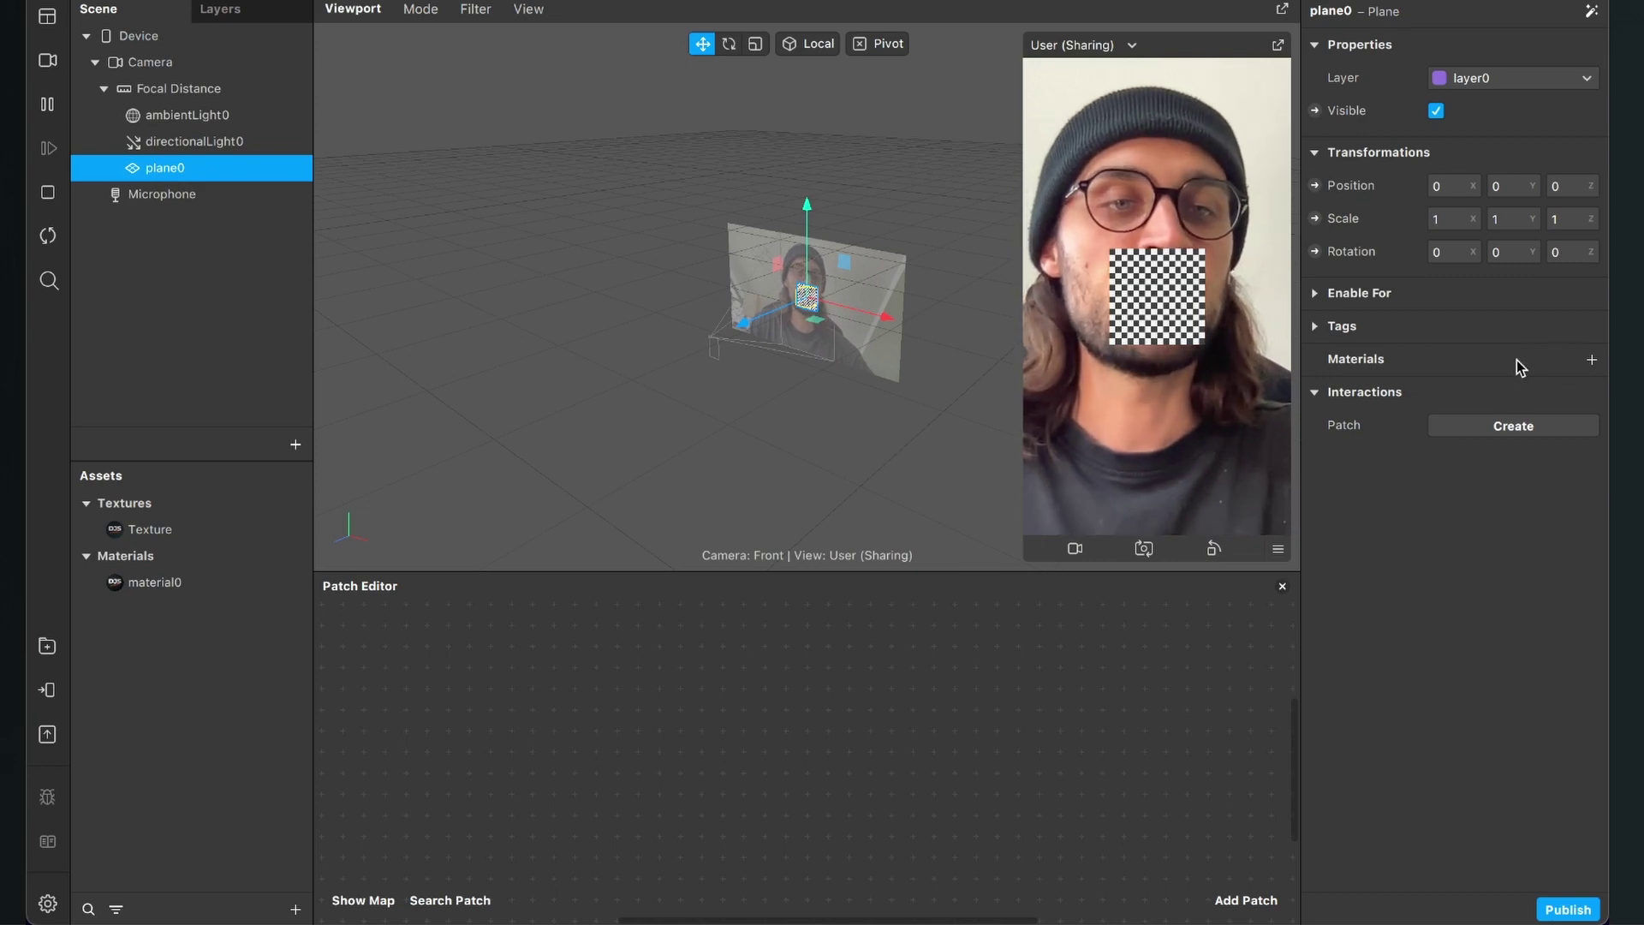
- Assign material0 to plane0 and set its X and Y scale to 2
left_click(1591, 361)
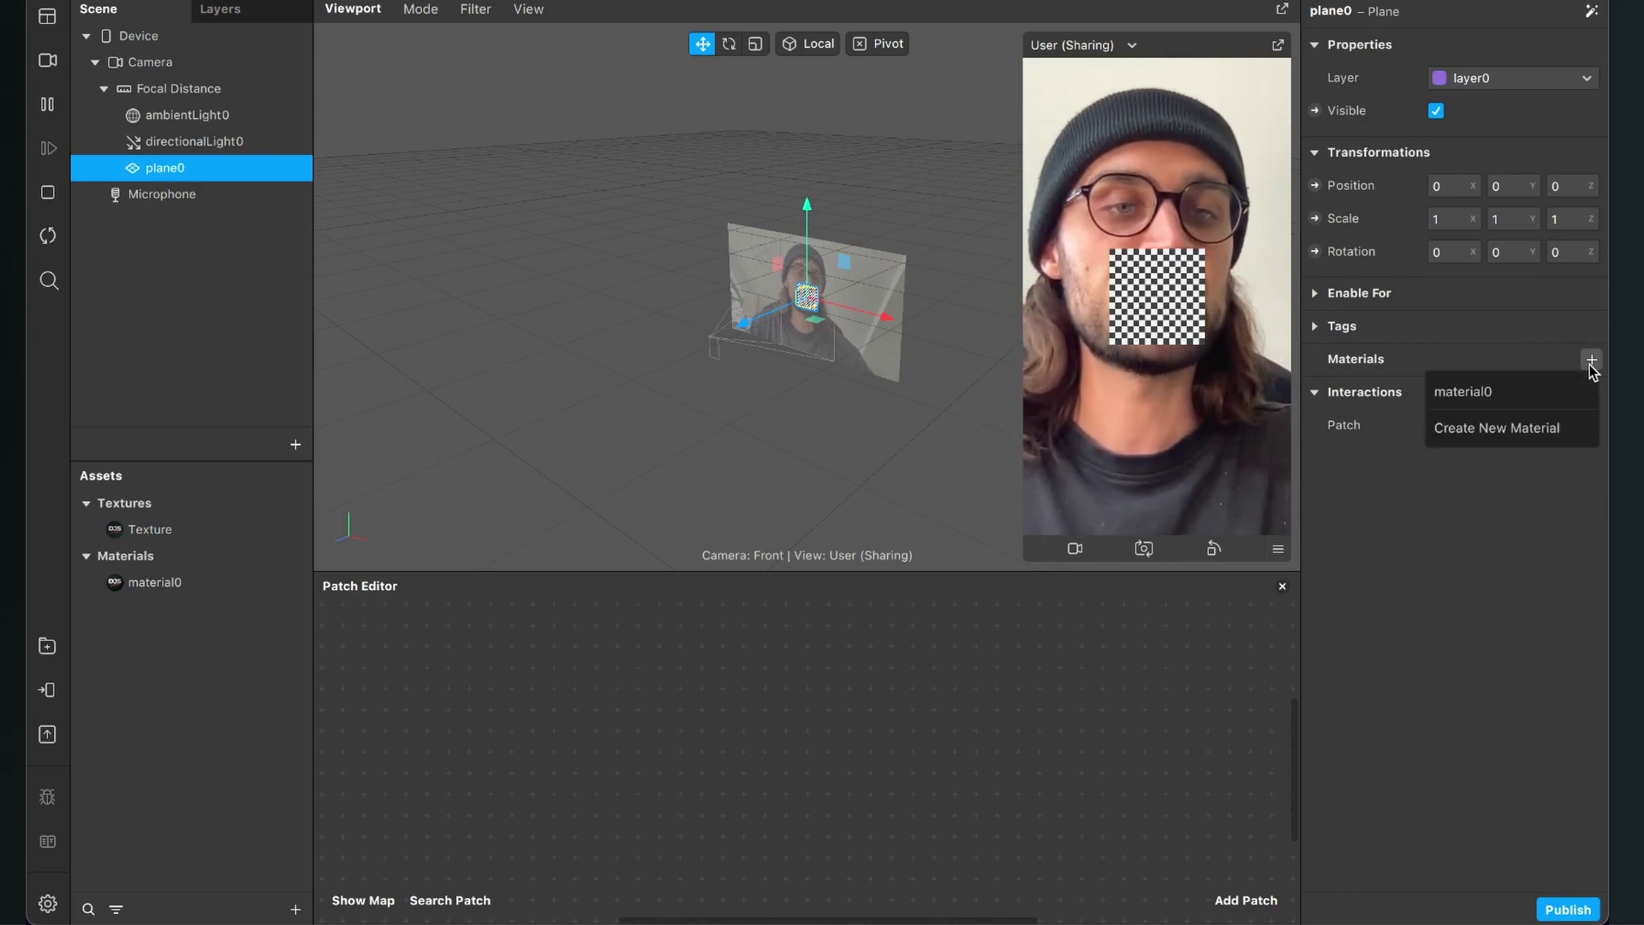
left_click(1516, 391)
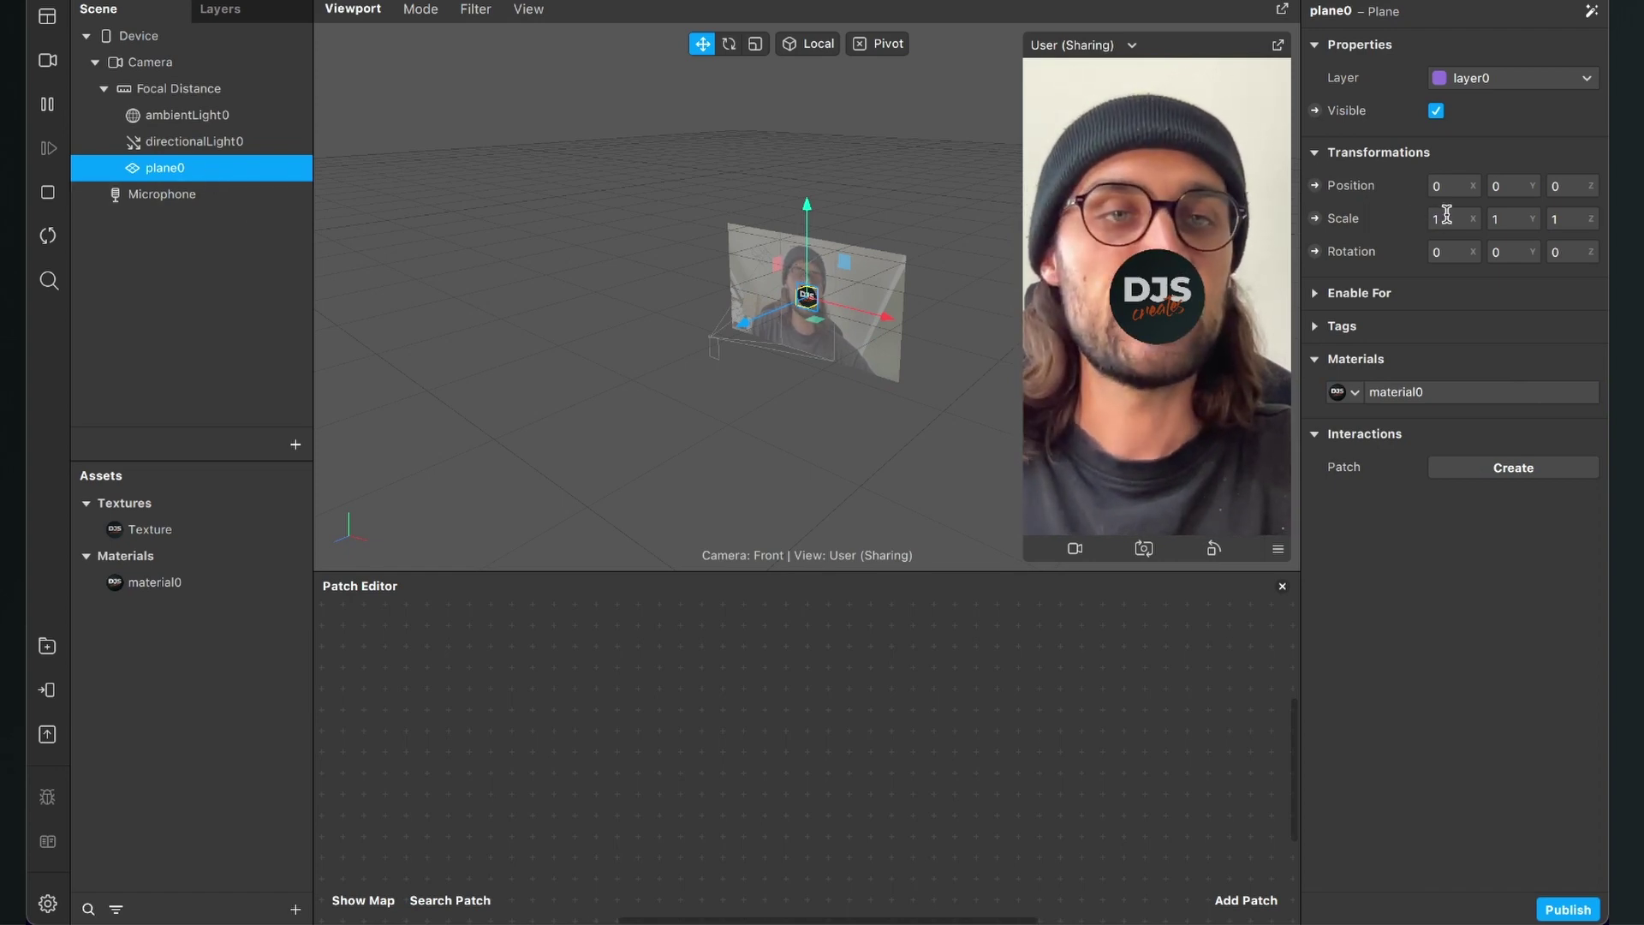
key("BackSpace")
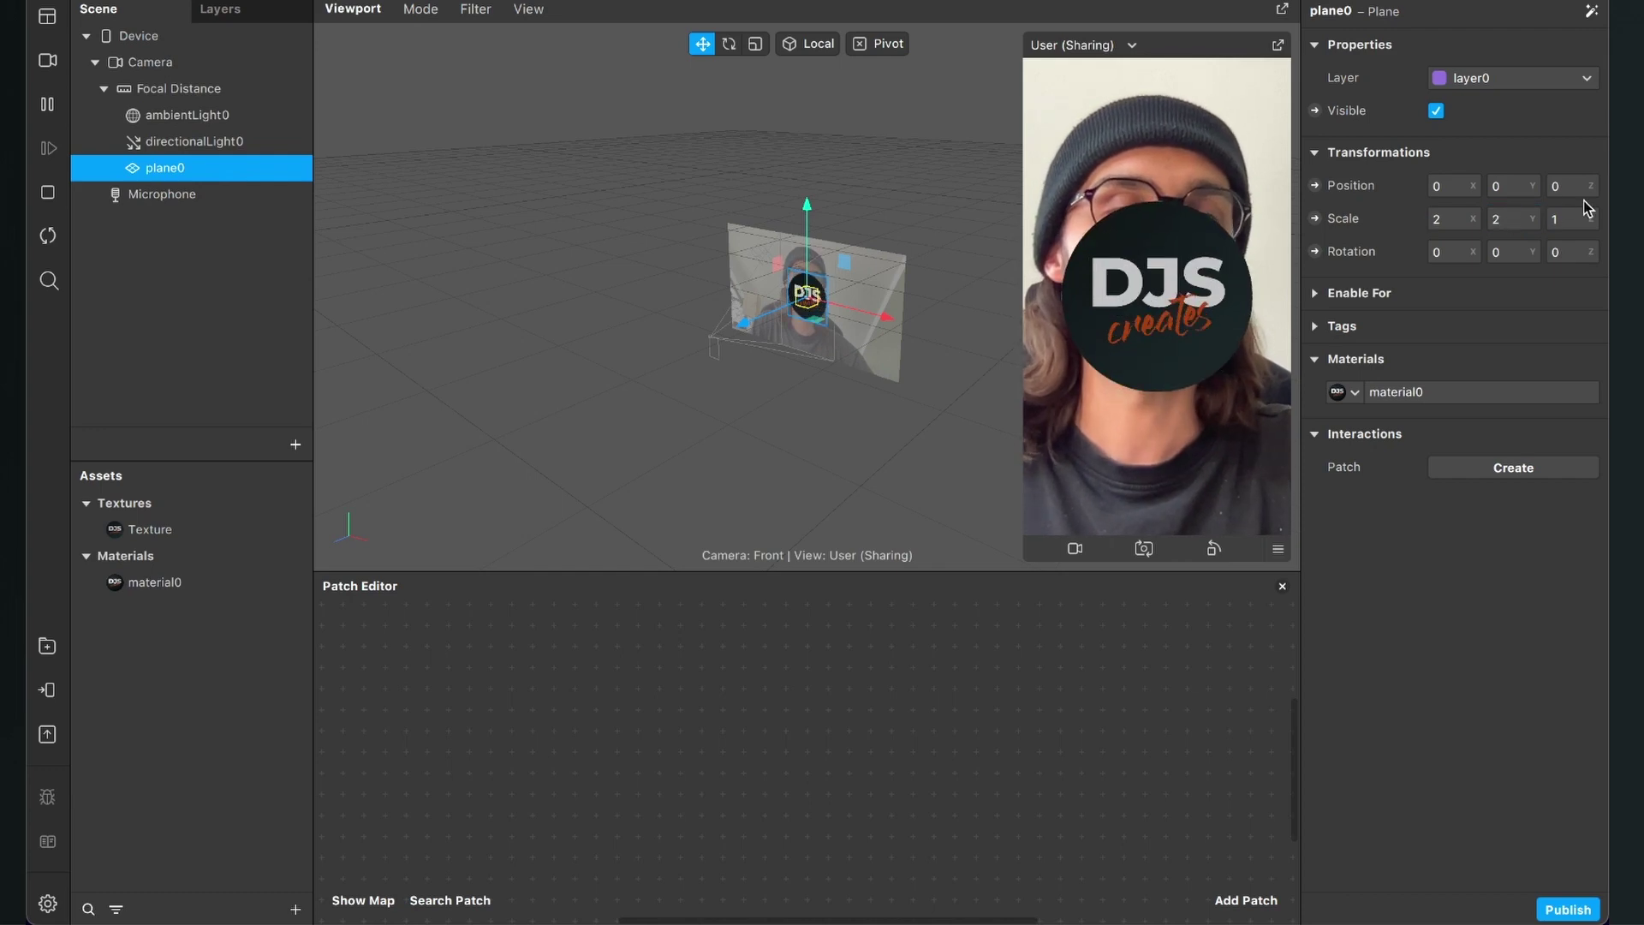
left_click(1564, 218)
type("2")
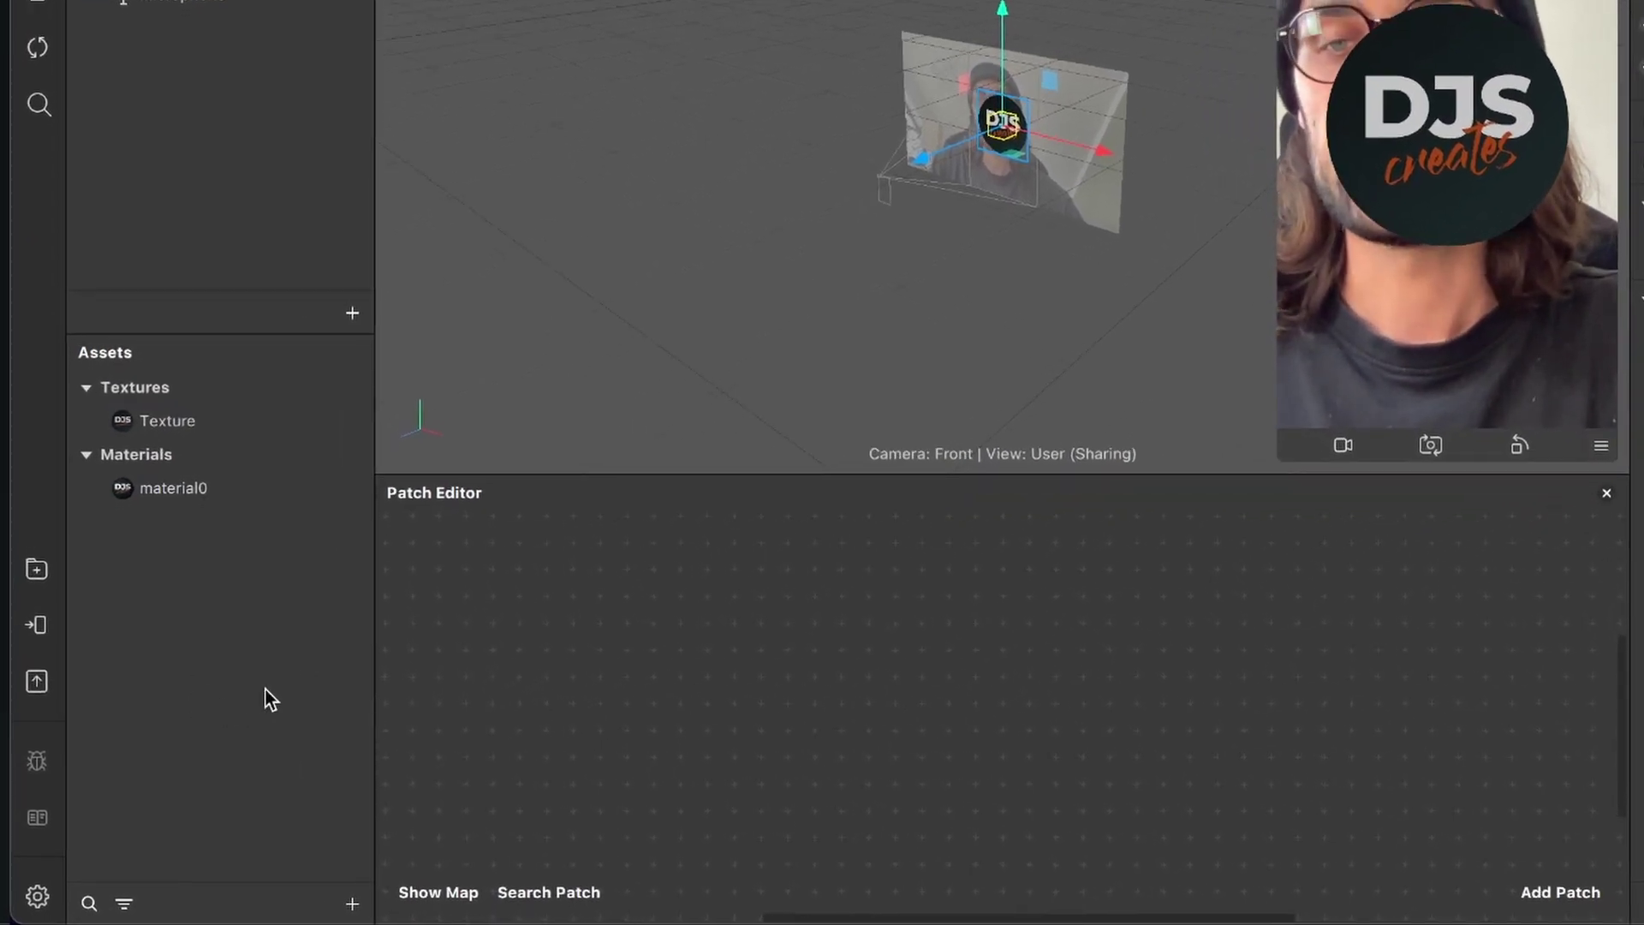
- Add the Texture asset to the Patch Editor and place its patch lower left
left_click(154, 419)
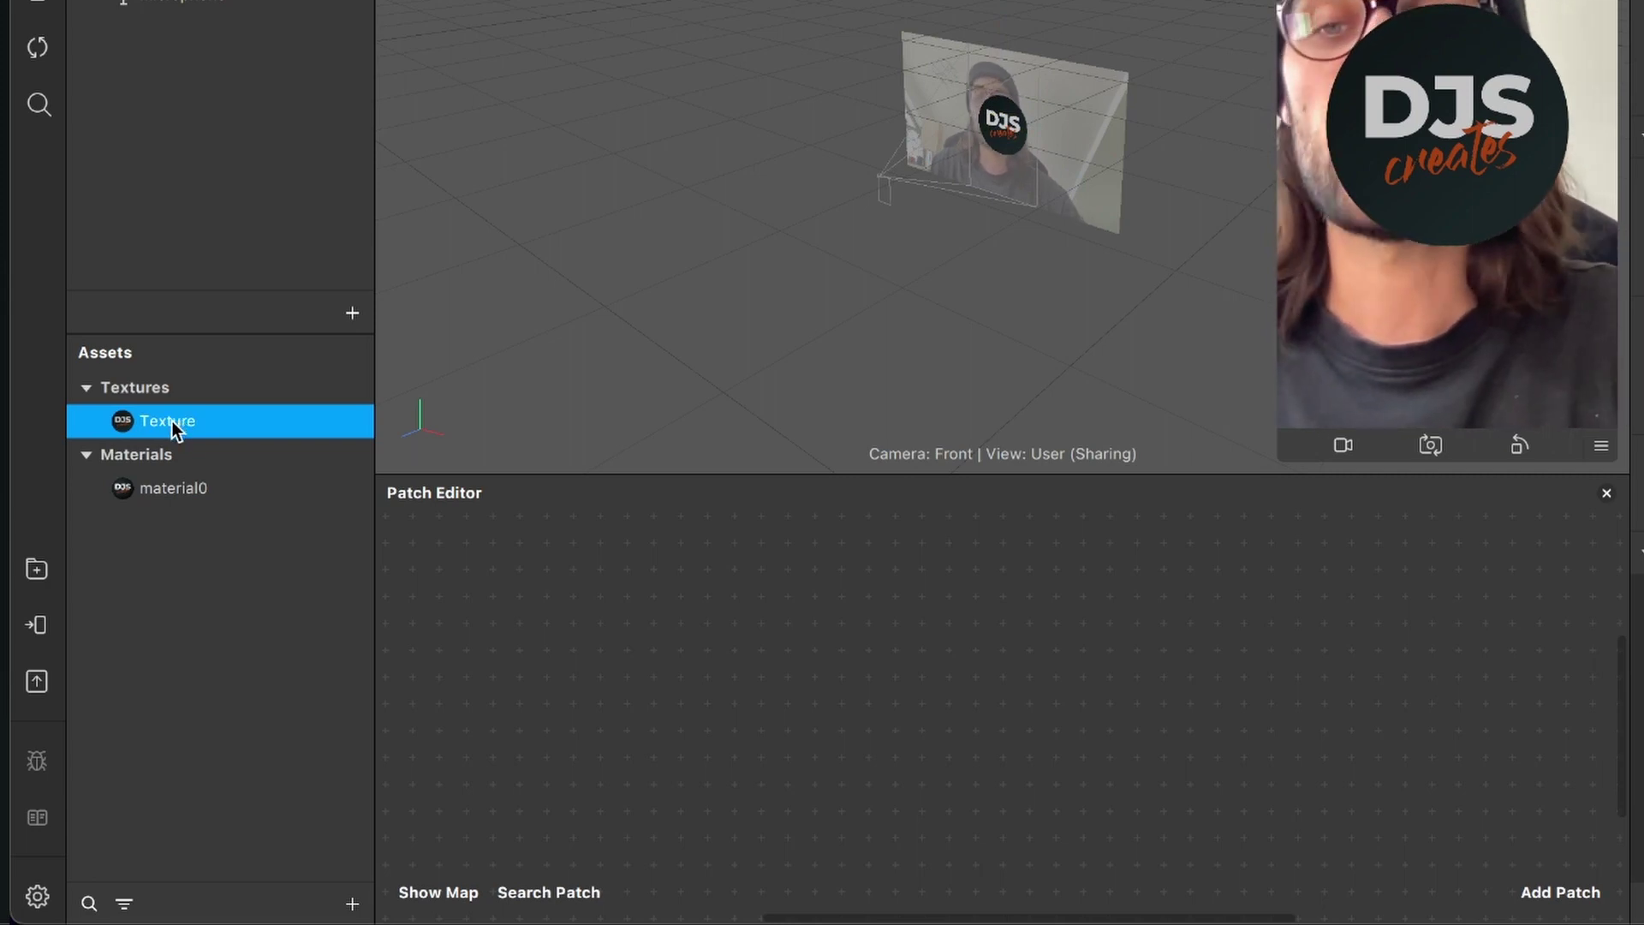
left_click_drag(168, 420, 661, 684)
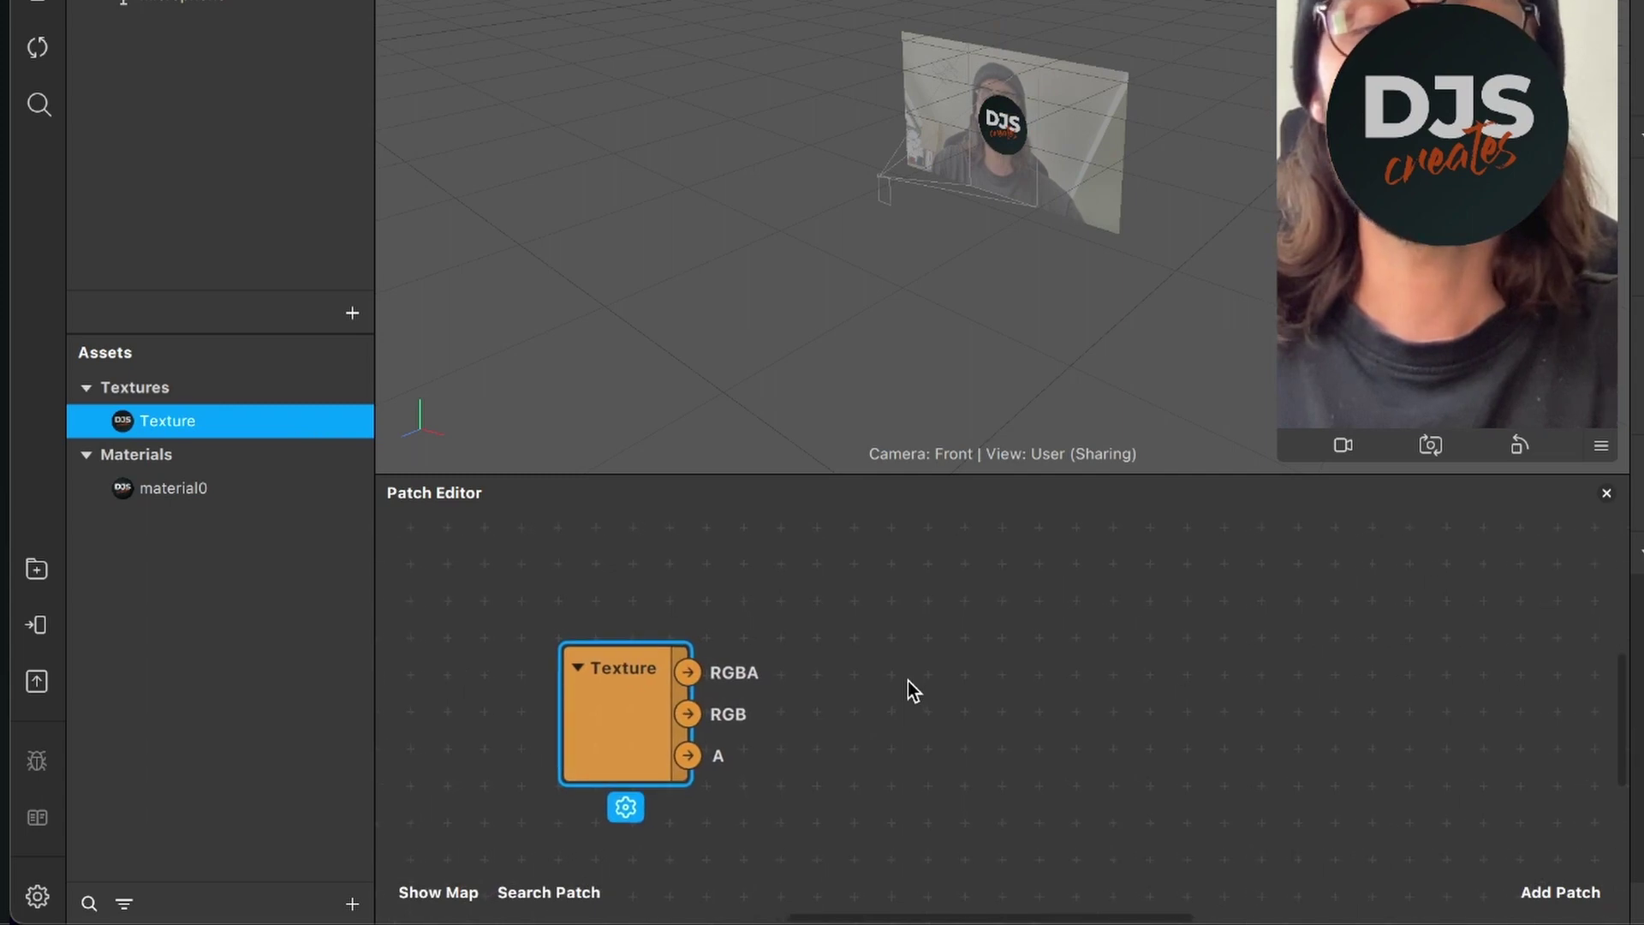
scroll(908, 679, "left", 3)
scroll(909, 683, "down", 1)
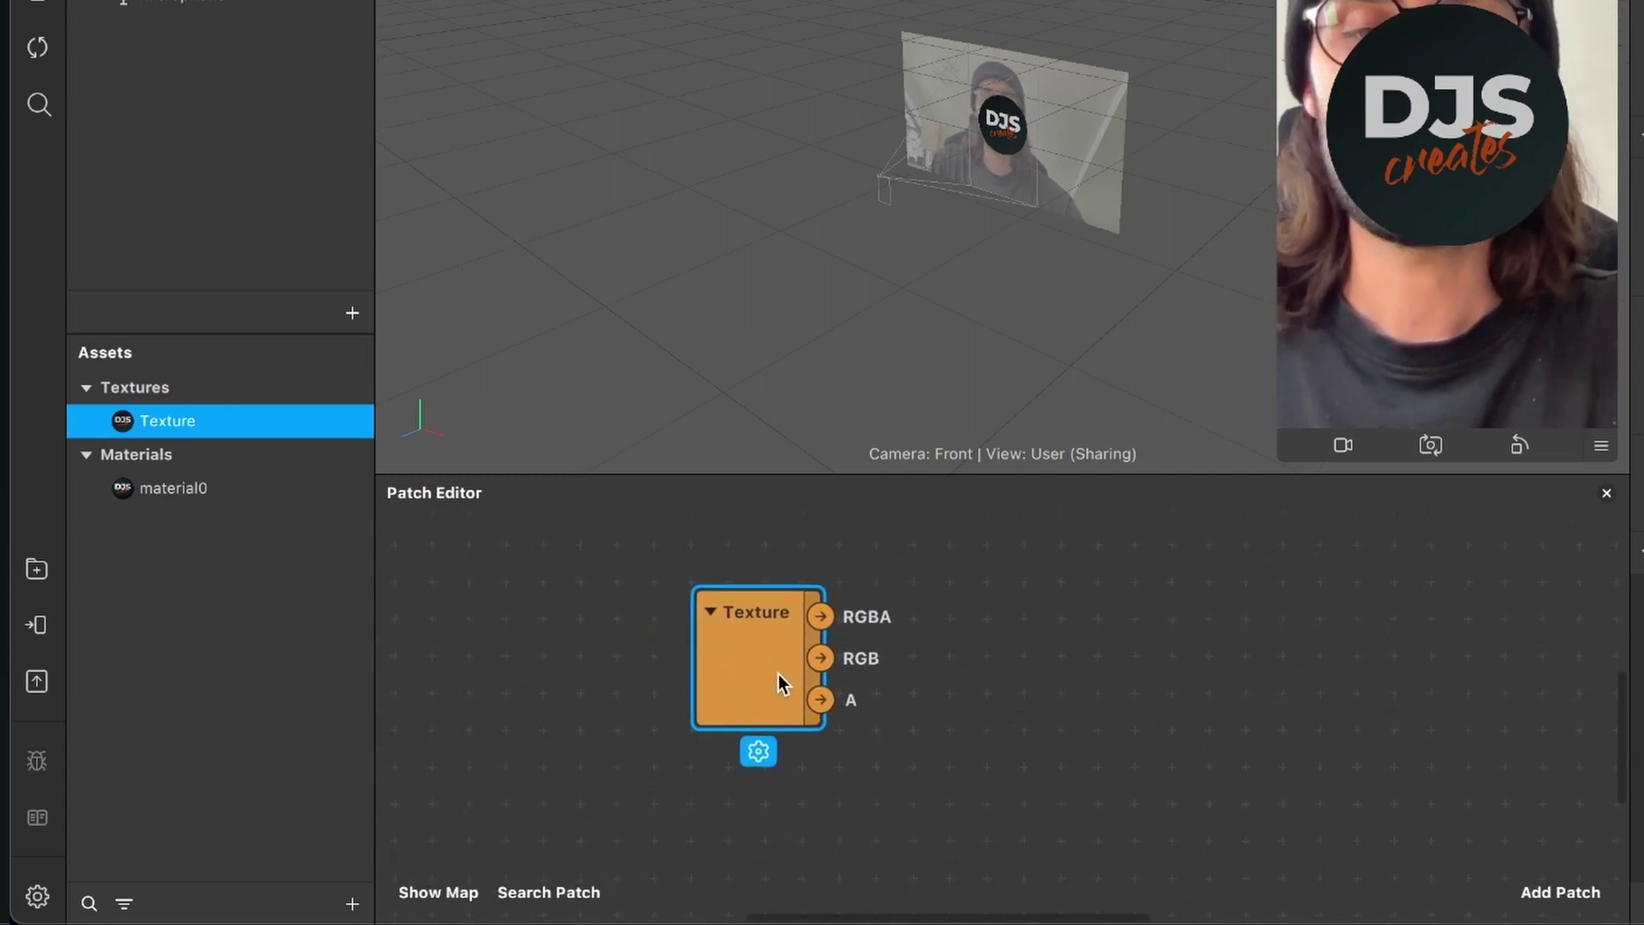
left_click_drag(779, 674, 662, 735)
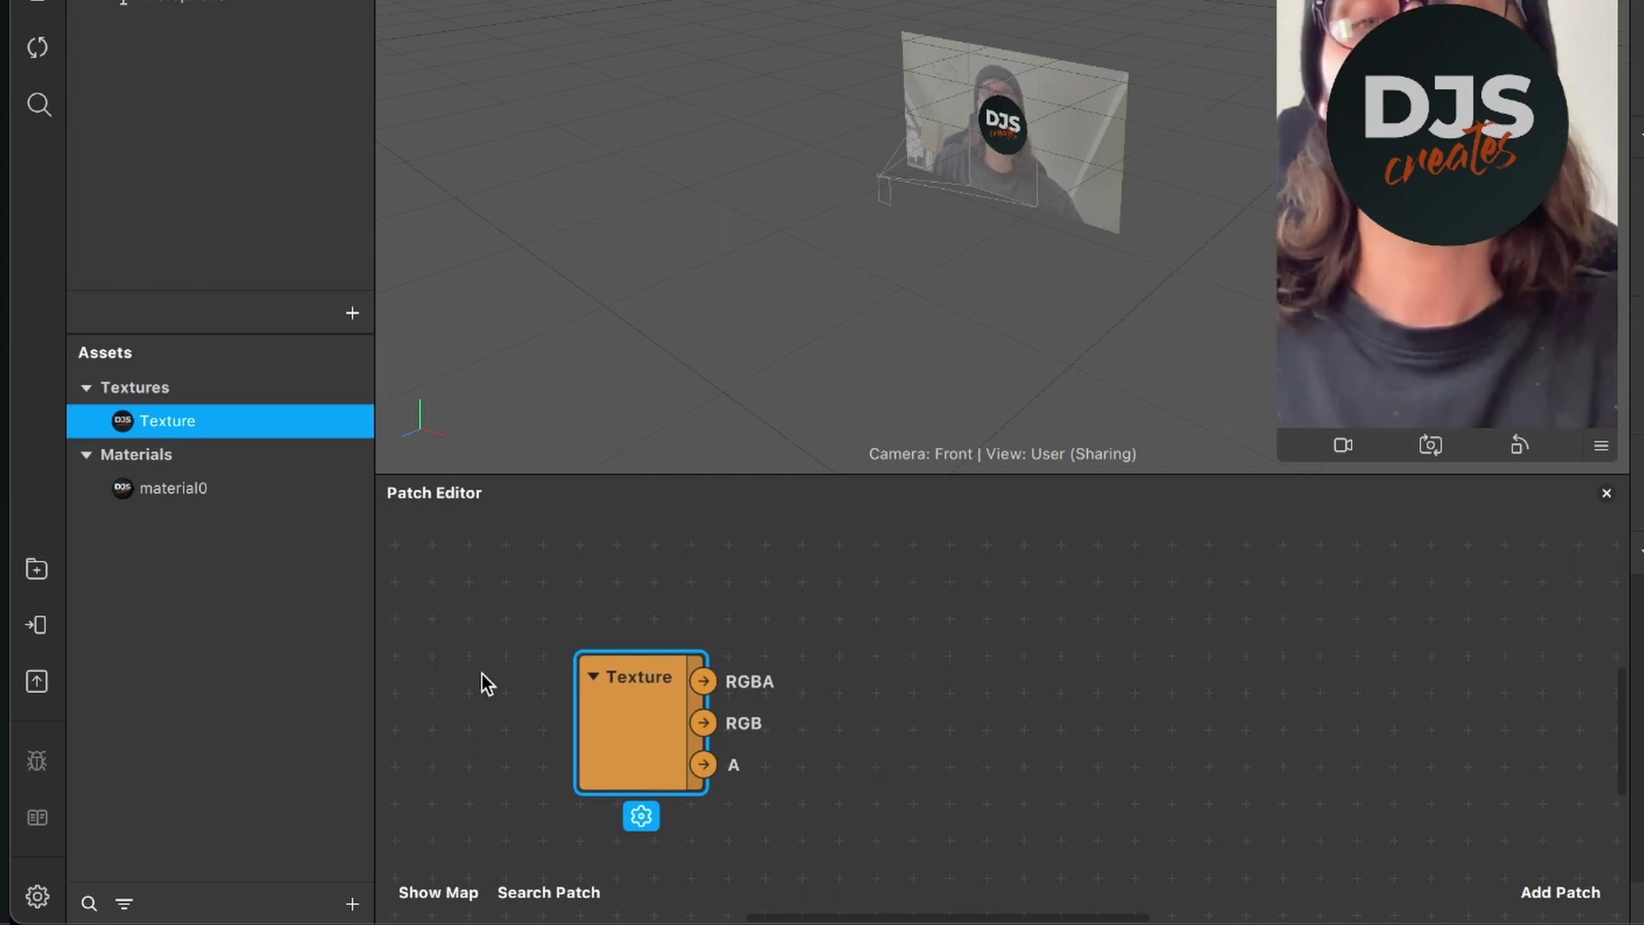
- Create a patch for material0's Diffuse Texture and place it to the right
double_click(177, 489)
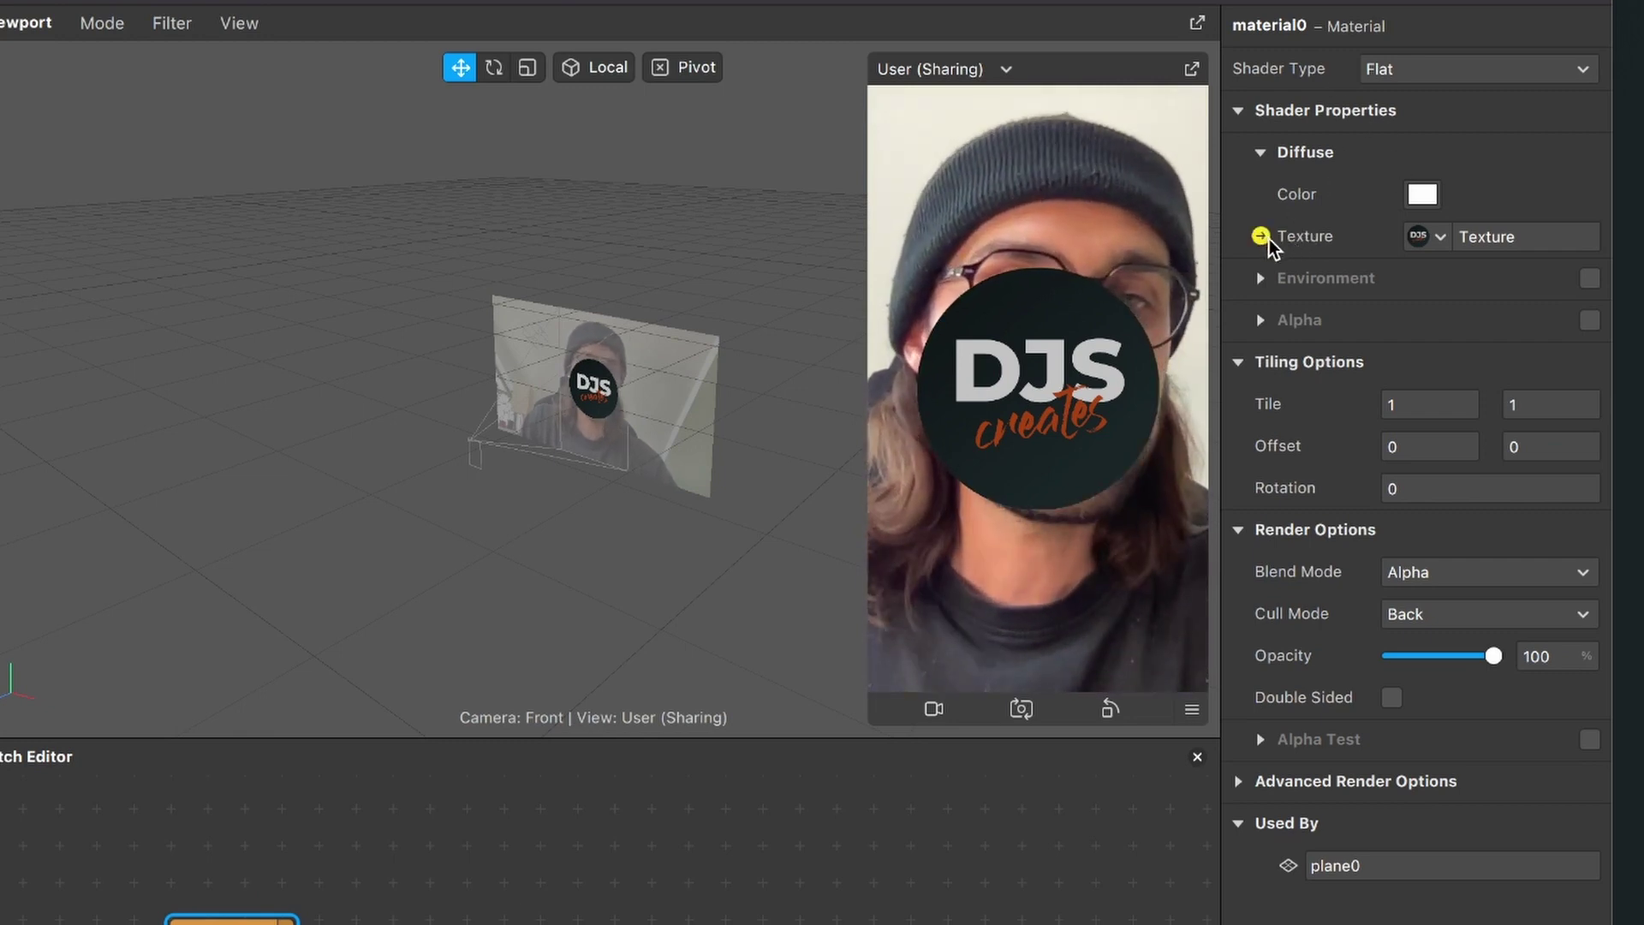
left_click(1261, 237)
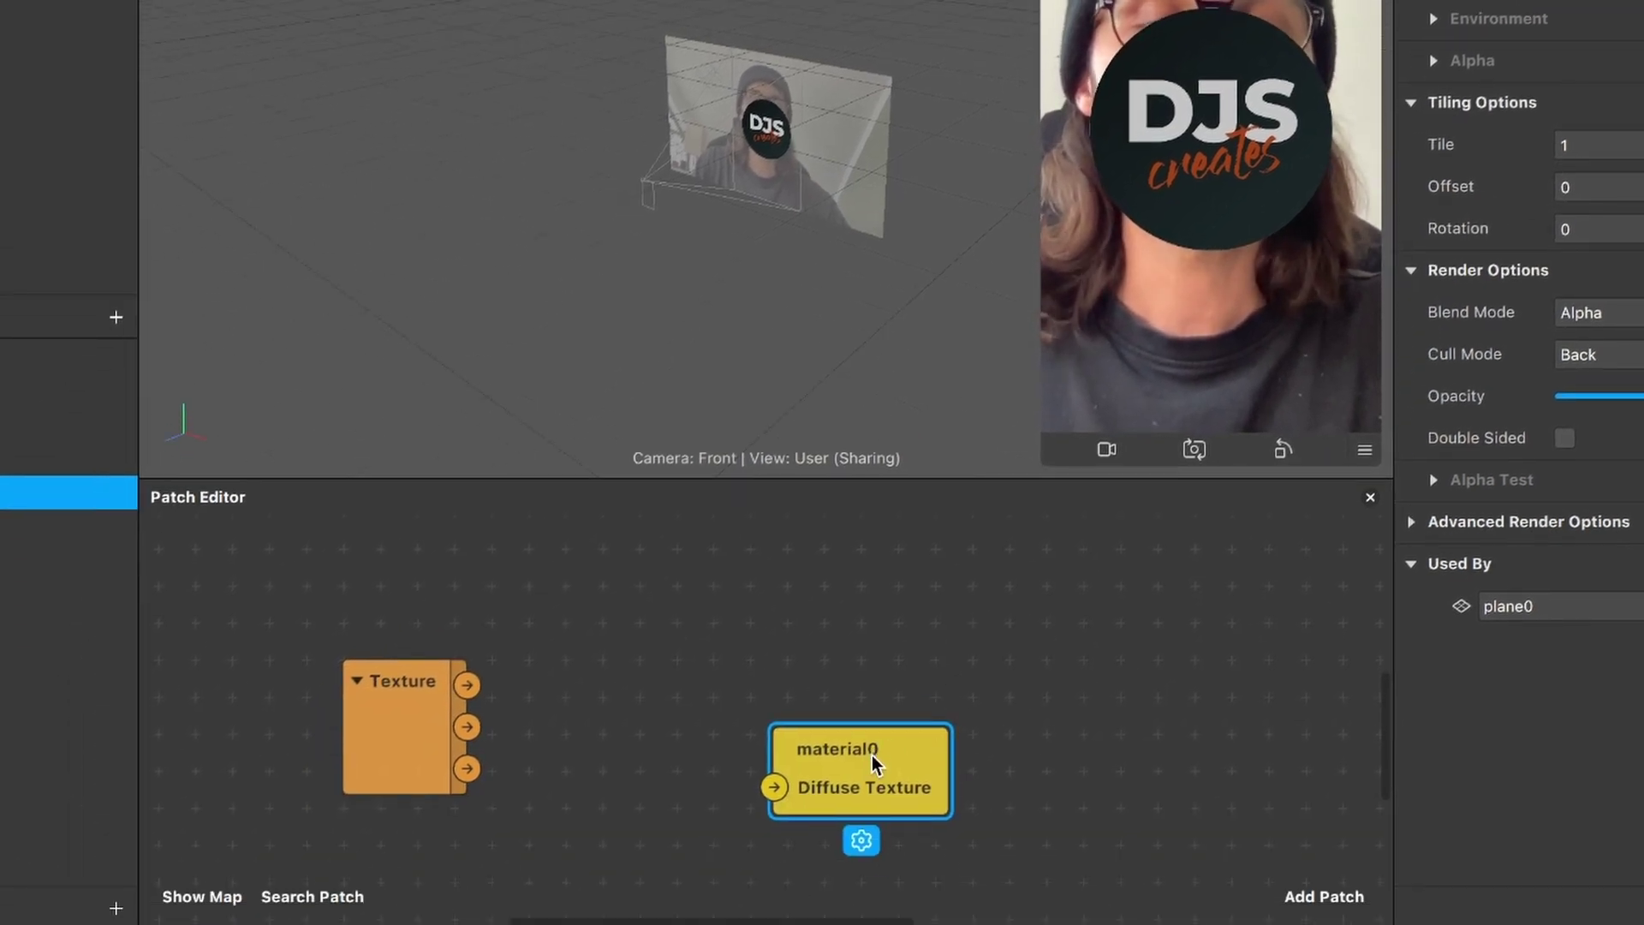
left_click_drag(874, 761, 996, 692)
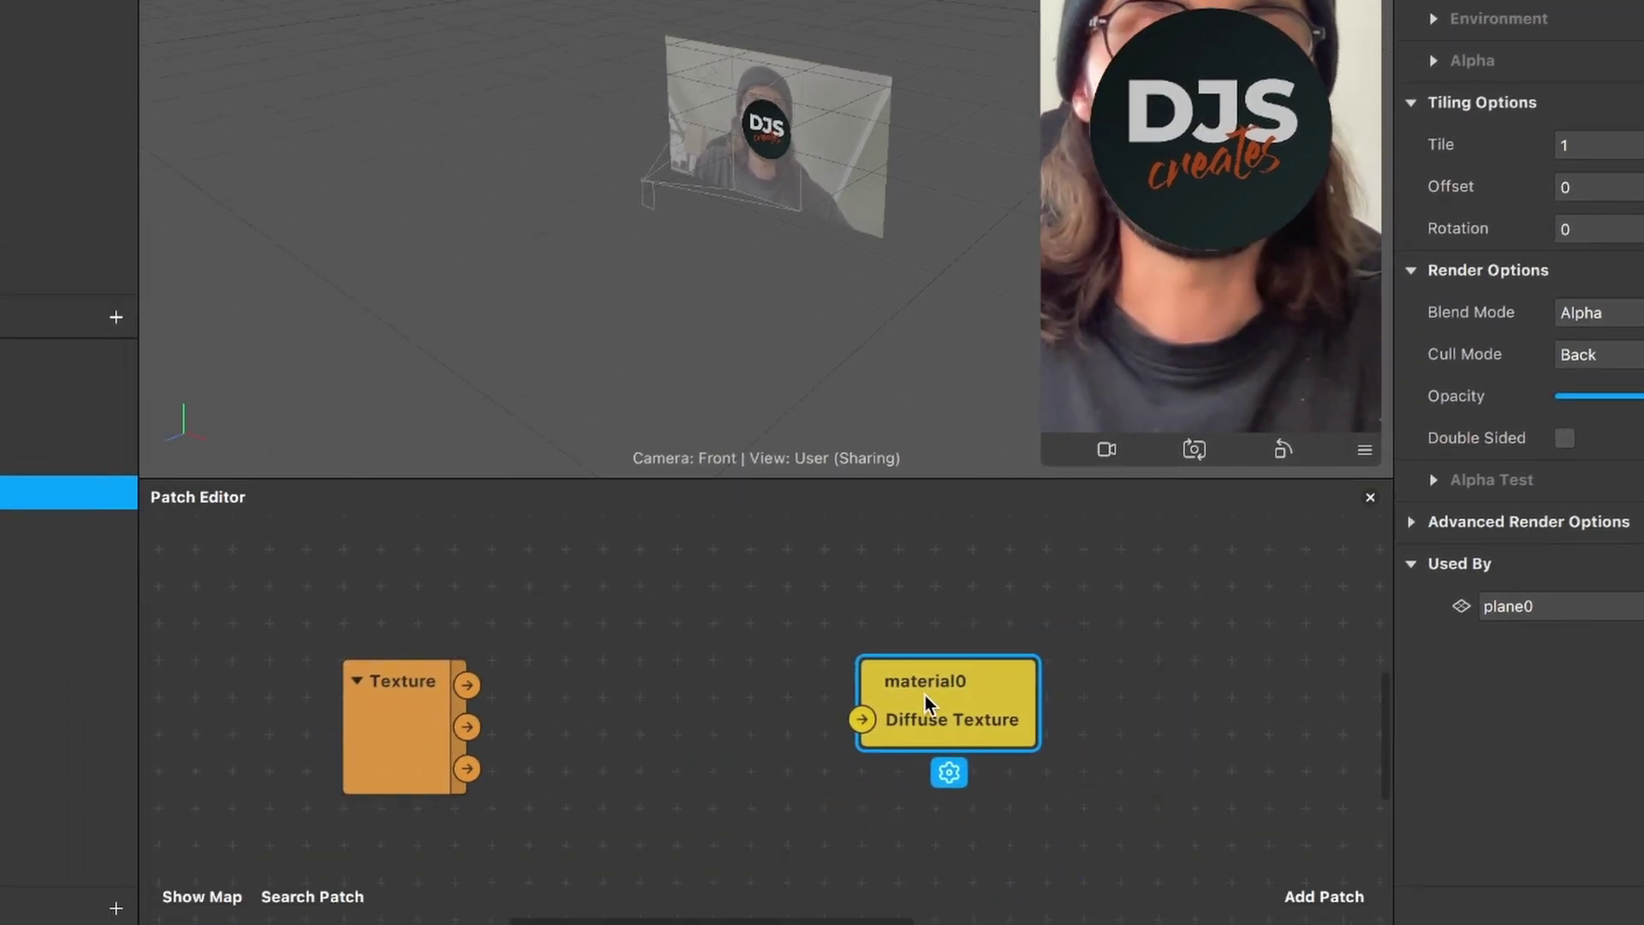
scroll(774, 719, "right", 5)
scroll(771, 723, "down", 3)
left_click_drag(807, 722, 1144, 720)
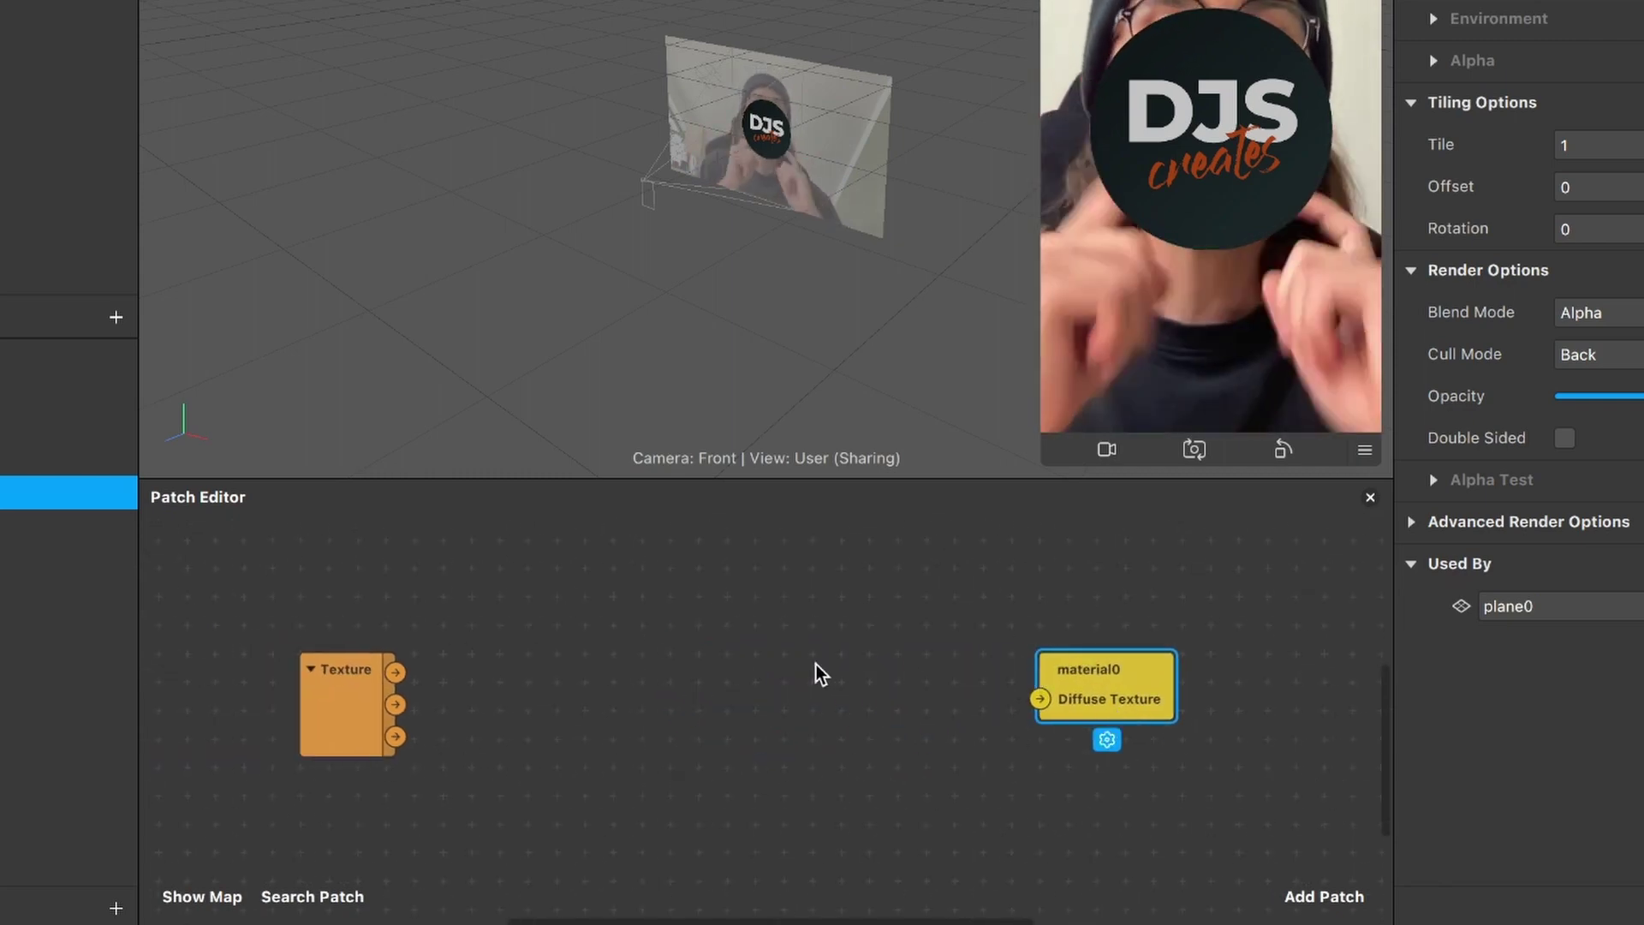
- Add an Unpack patch beside Texture and wire Texture's RGBA into Unpack's Value
left_click(1327, 897)
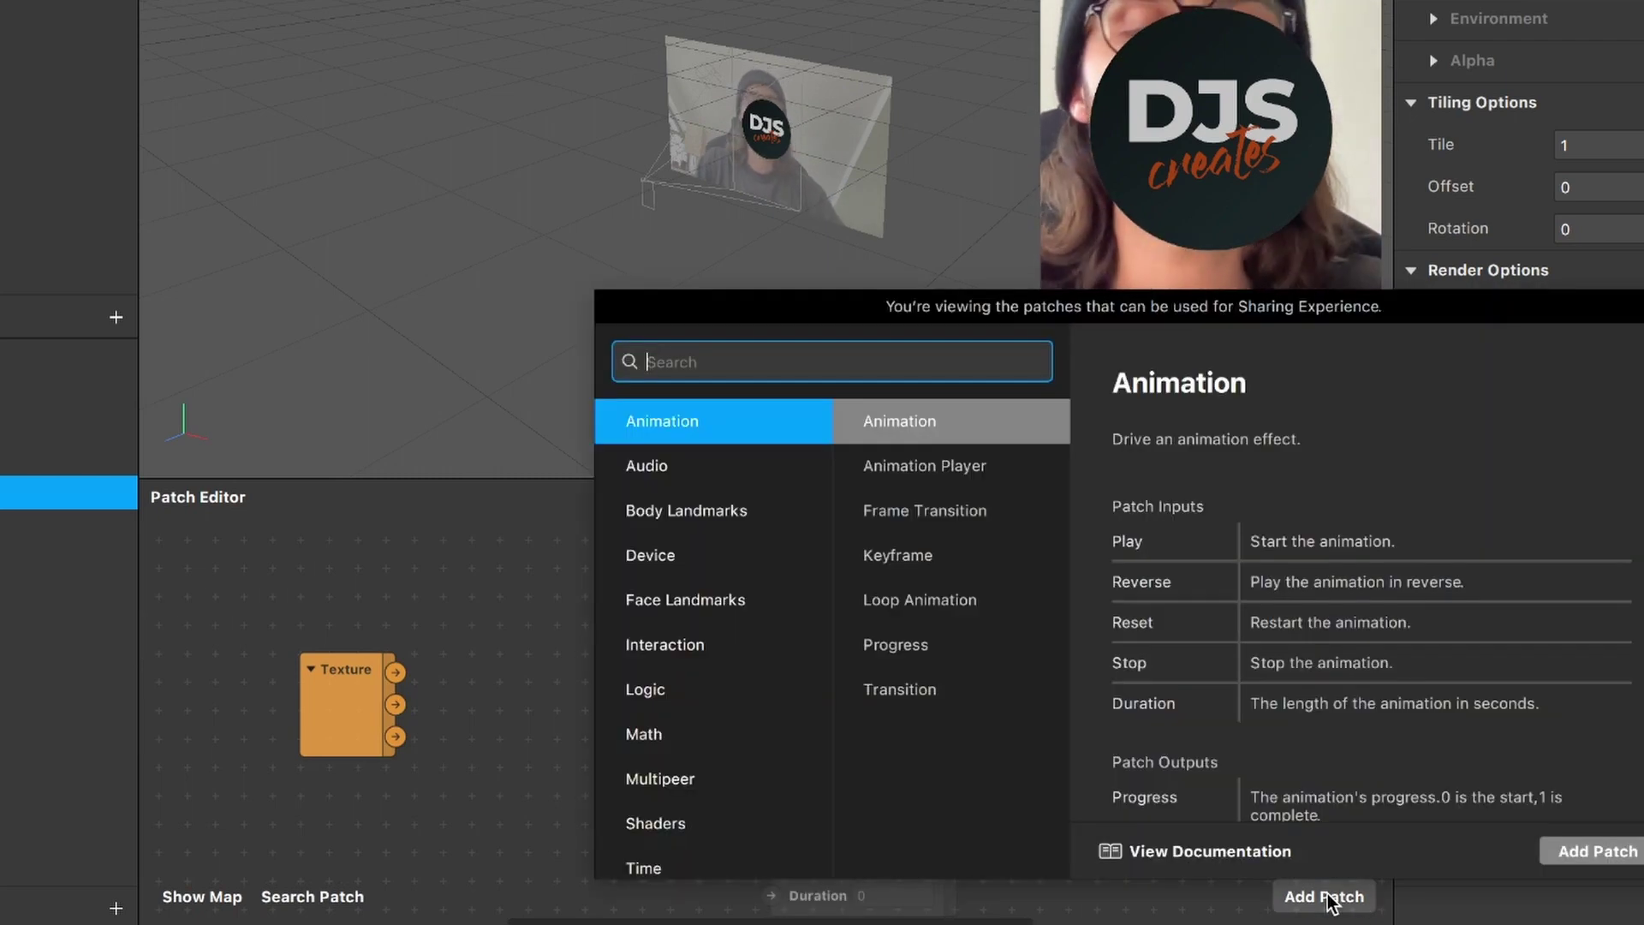
type("un")
key("Down")
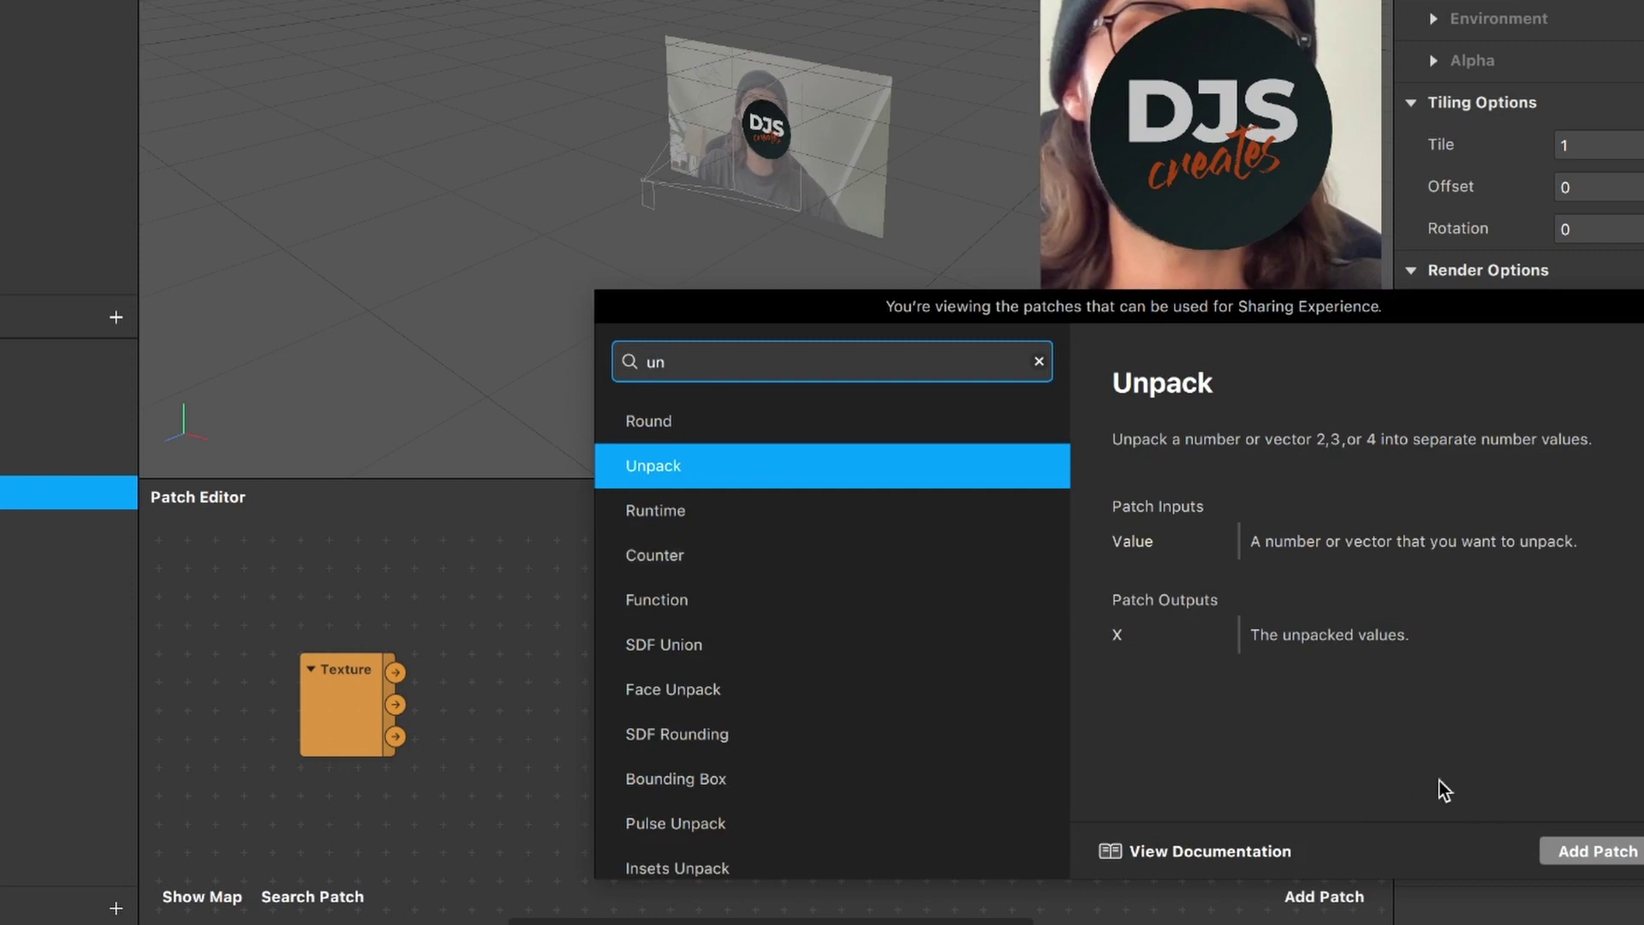
left_click(1596, 851)
left_click_drag(780, 744, 539, 668)
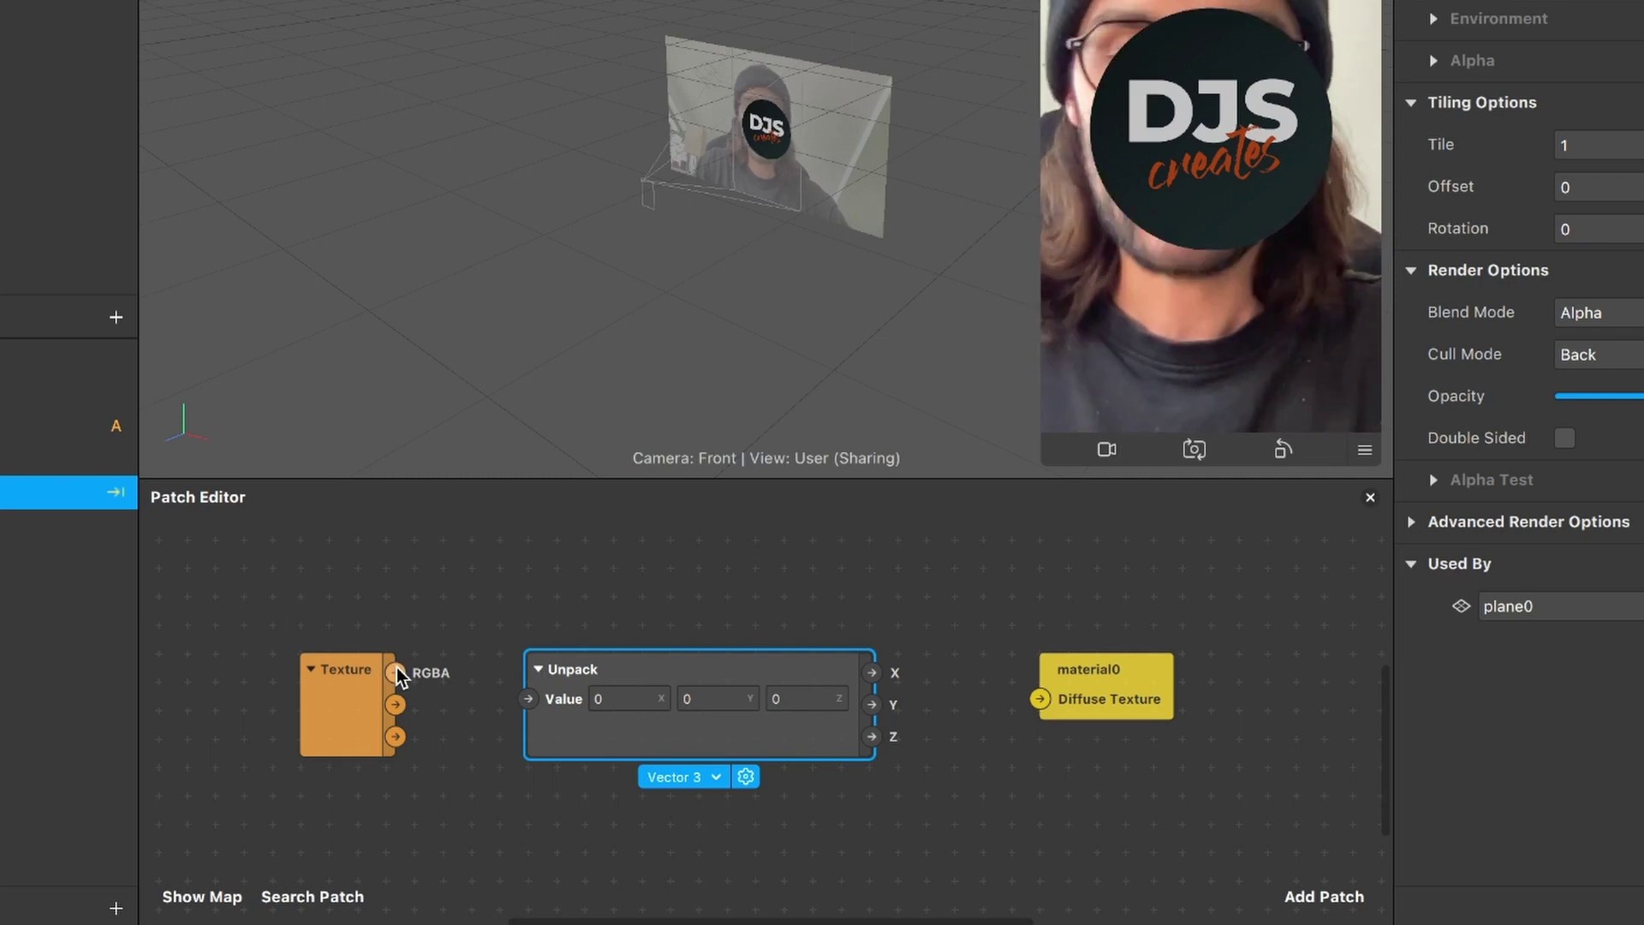
left_click_drag(395, 673, 507, 745)
- Add a Pack patch and position it beside material0, shifting material0 right
left_click(1357, 899)
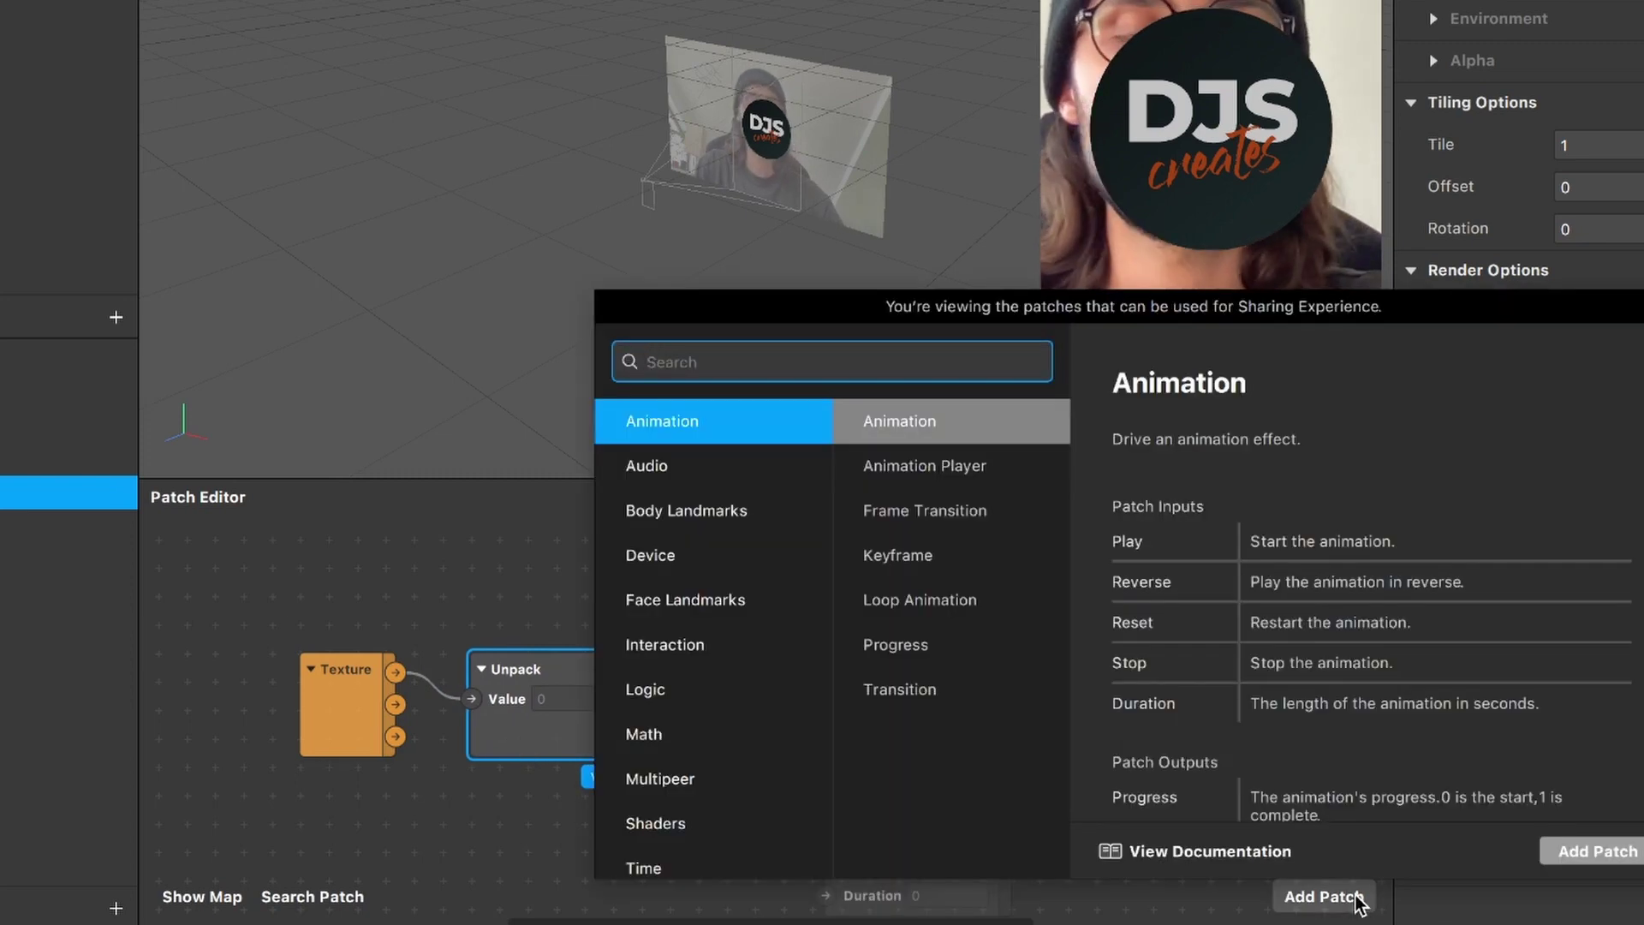
type("pac")
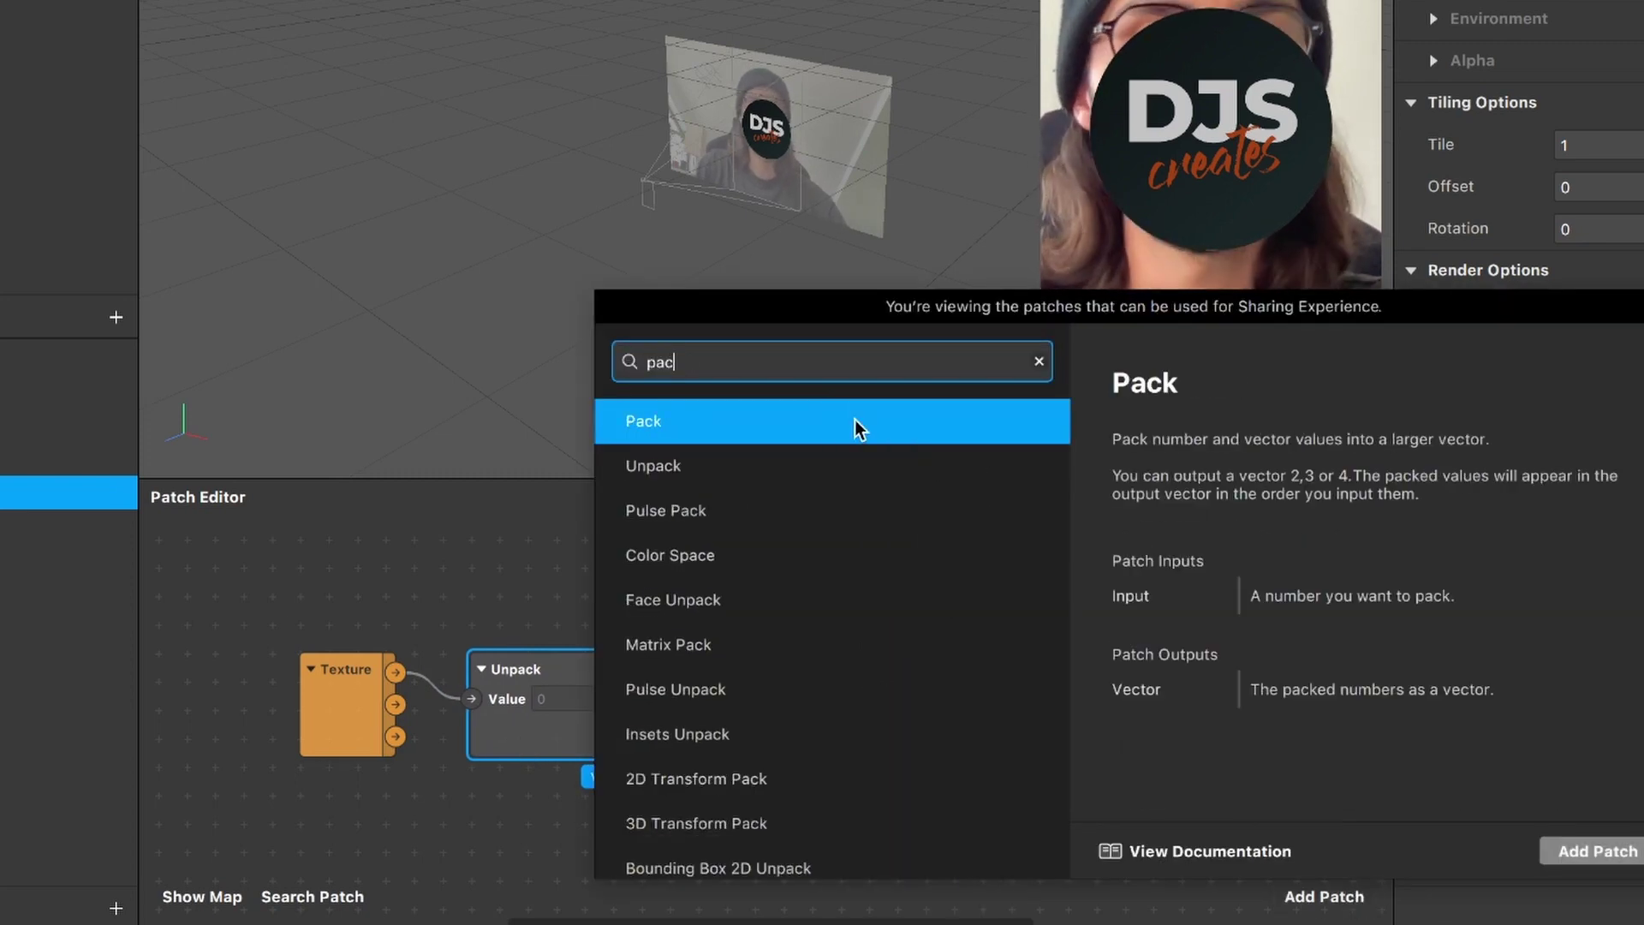
left_click(1590, 856)
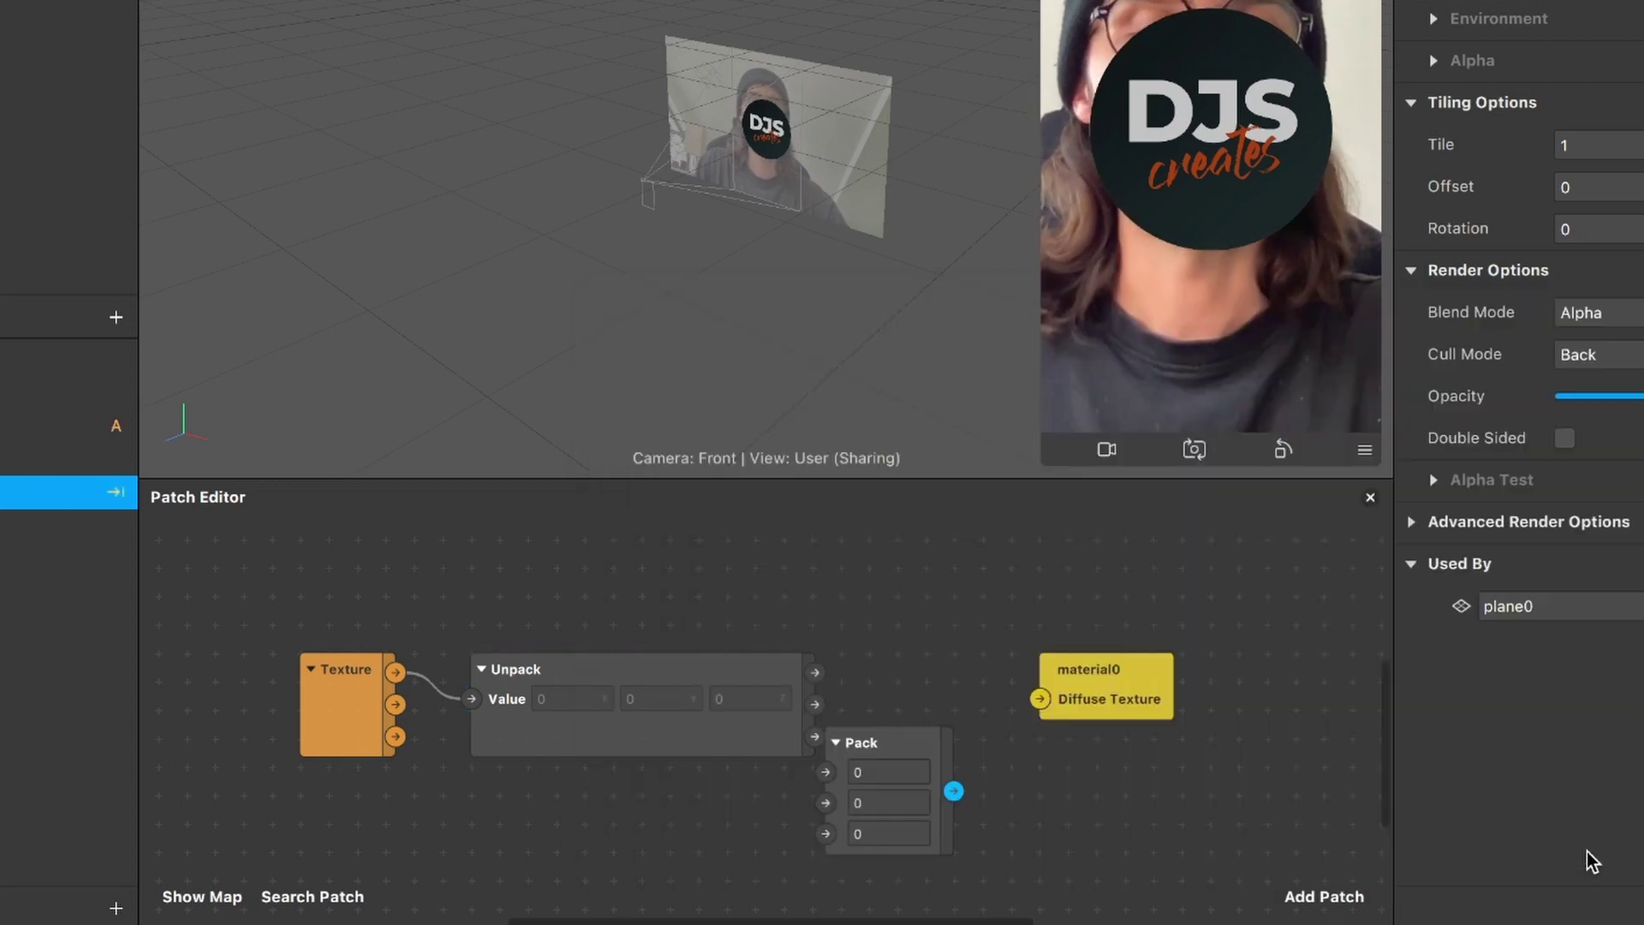
left_click(1100, 715)
left_click_drag(1100, 715, 1186, 715)
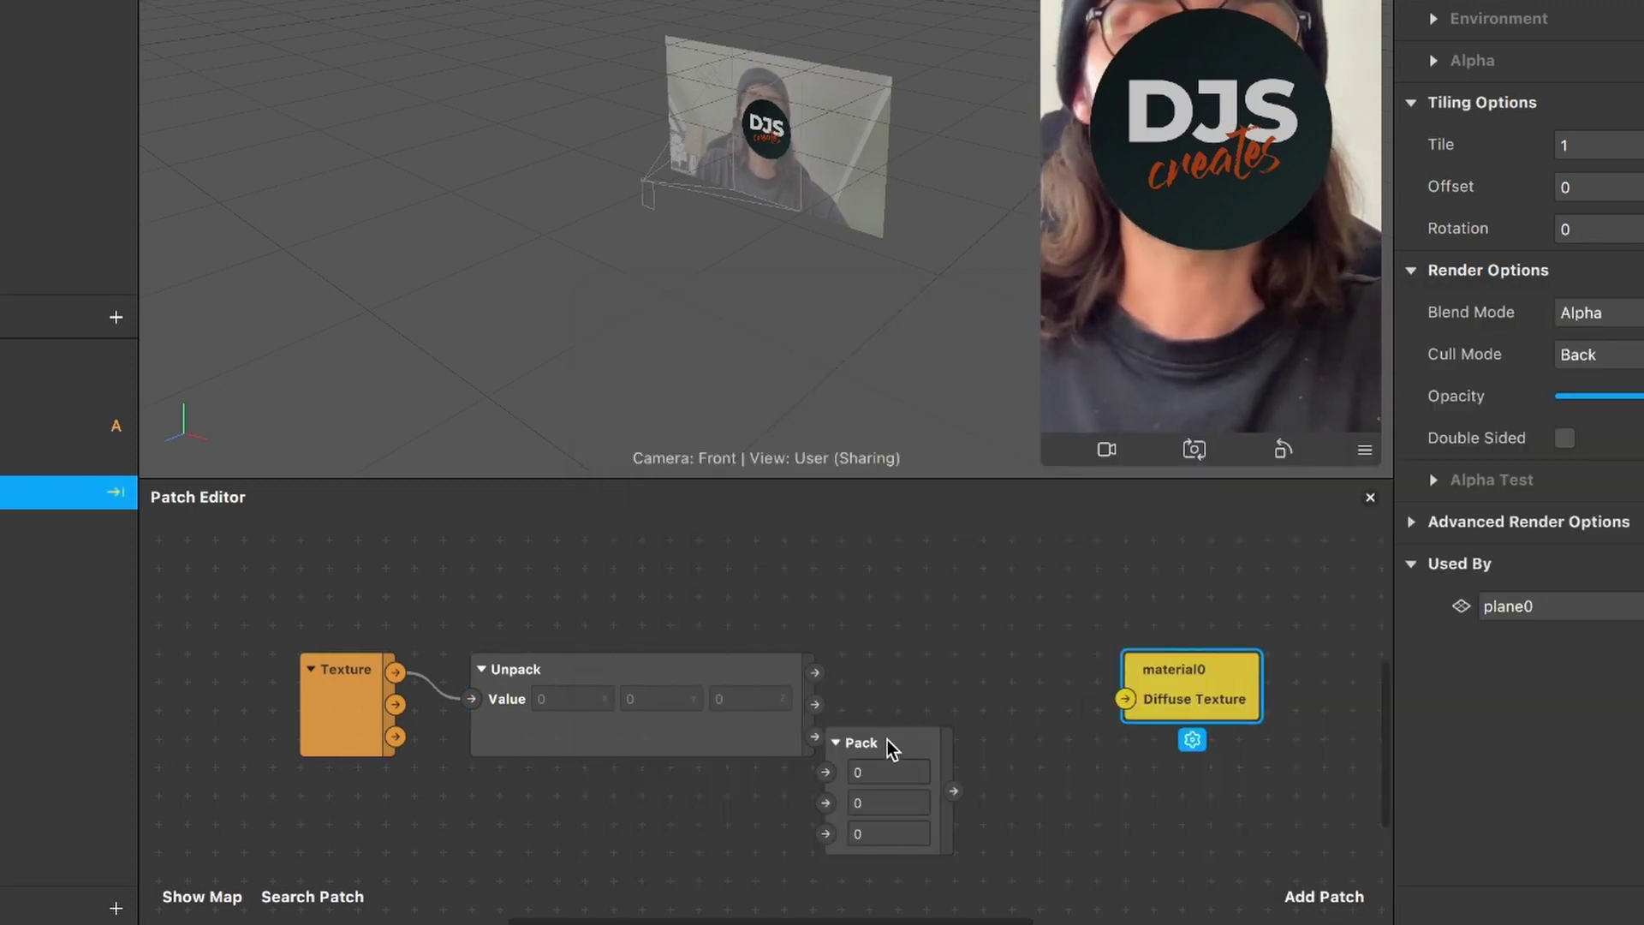
left_click_drag(891, 750, 947, 676)
- Change the Pack patch type to Vector 4 with four inputs
scroll(947, 676, "up", 5)
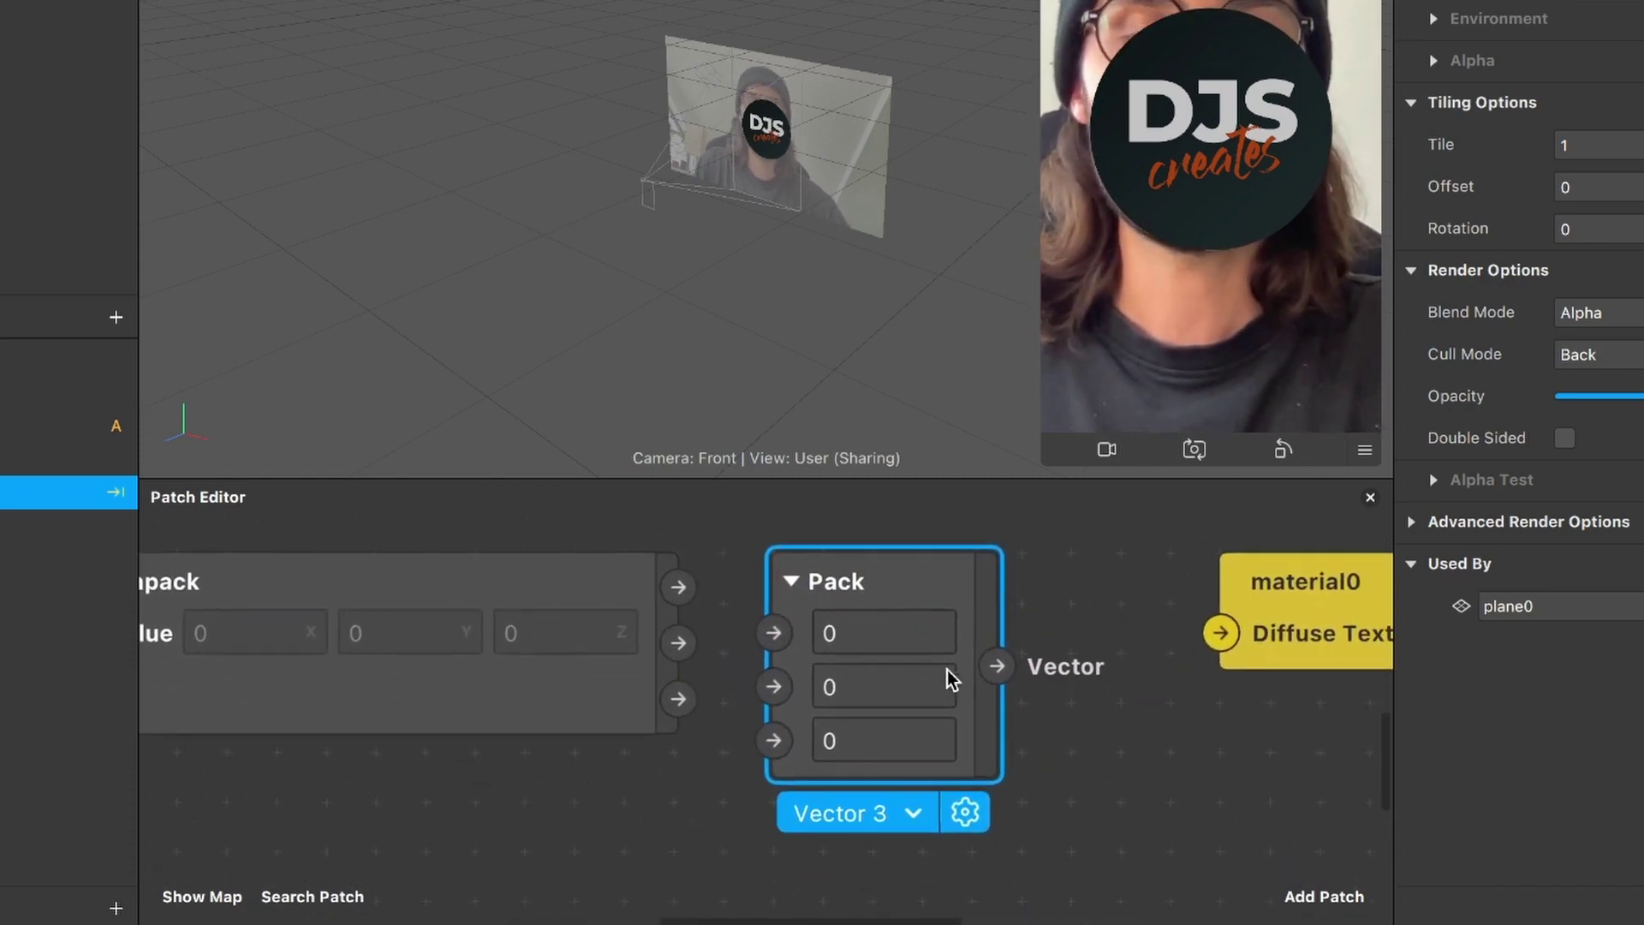
scroll(947, 676, "down", 3)
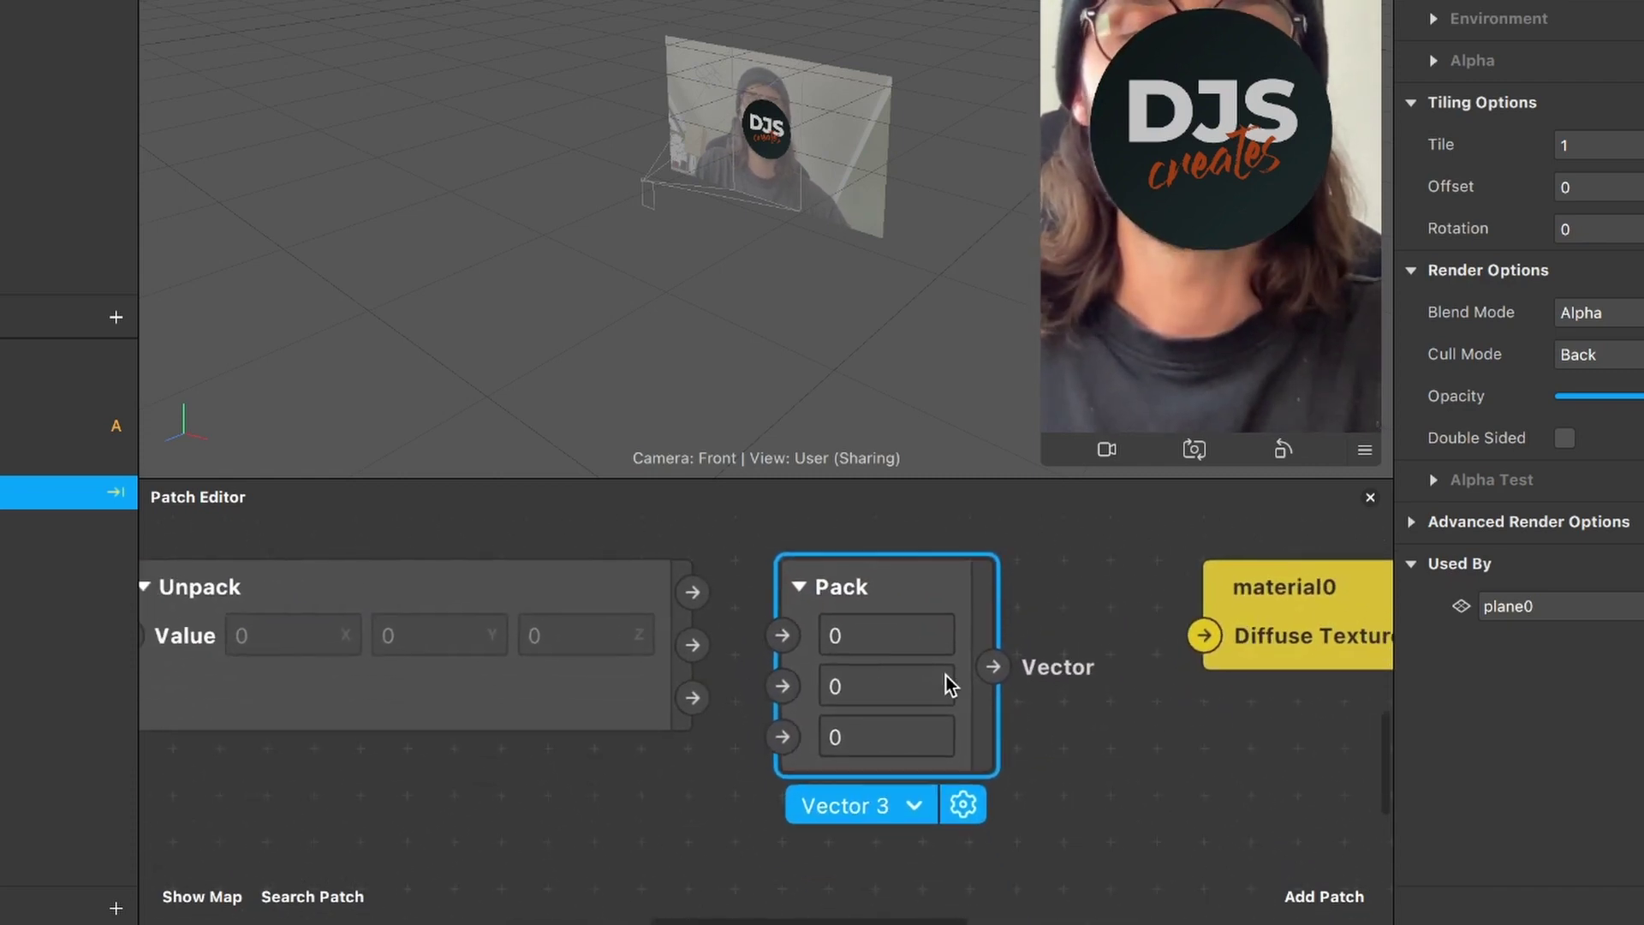
left_click(921, 788)
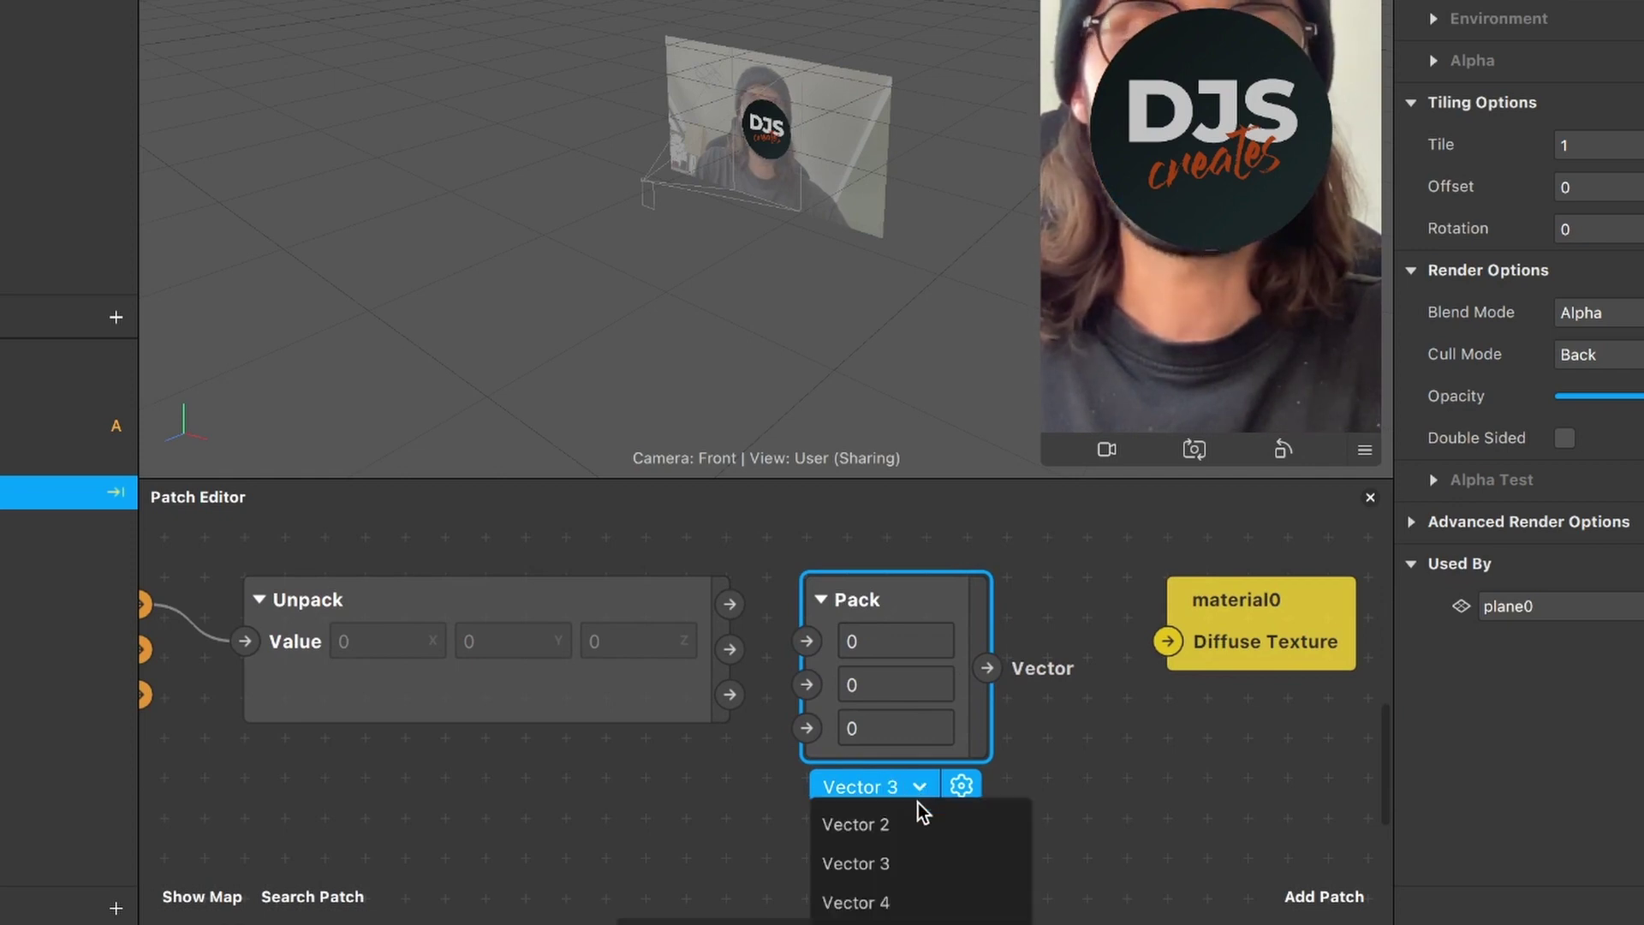
left_click(875, 899)
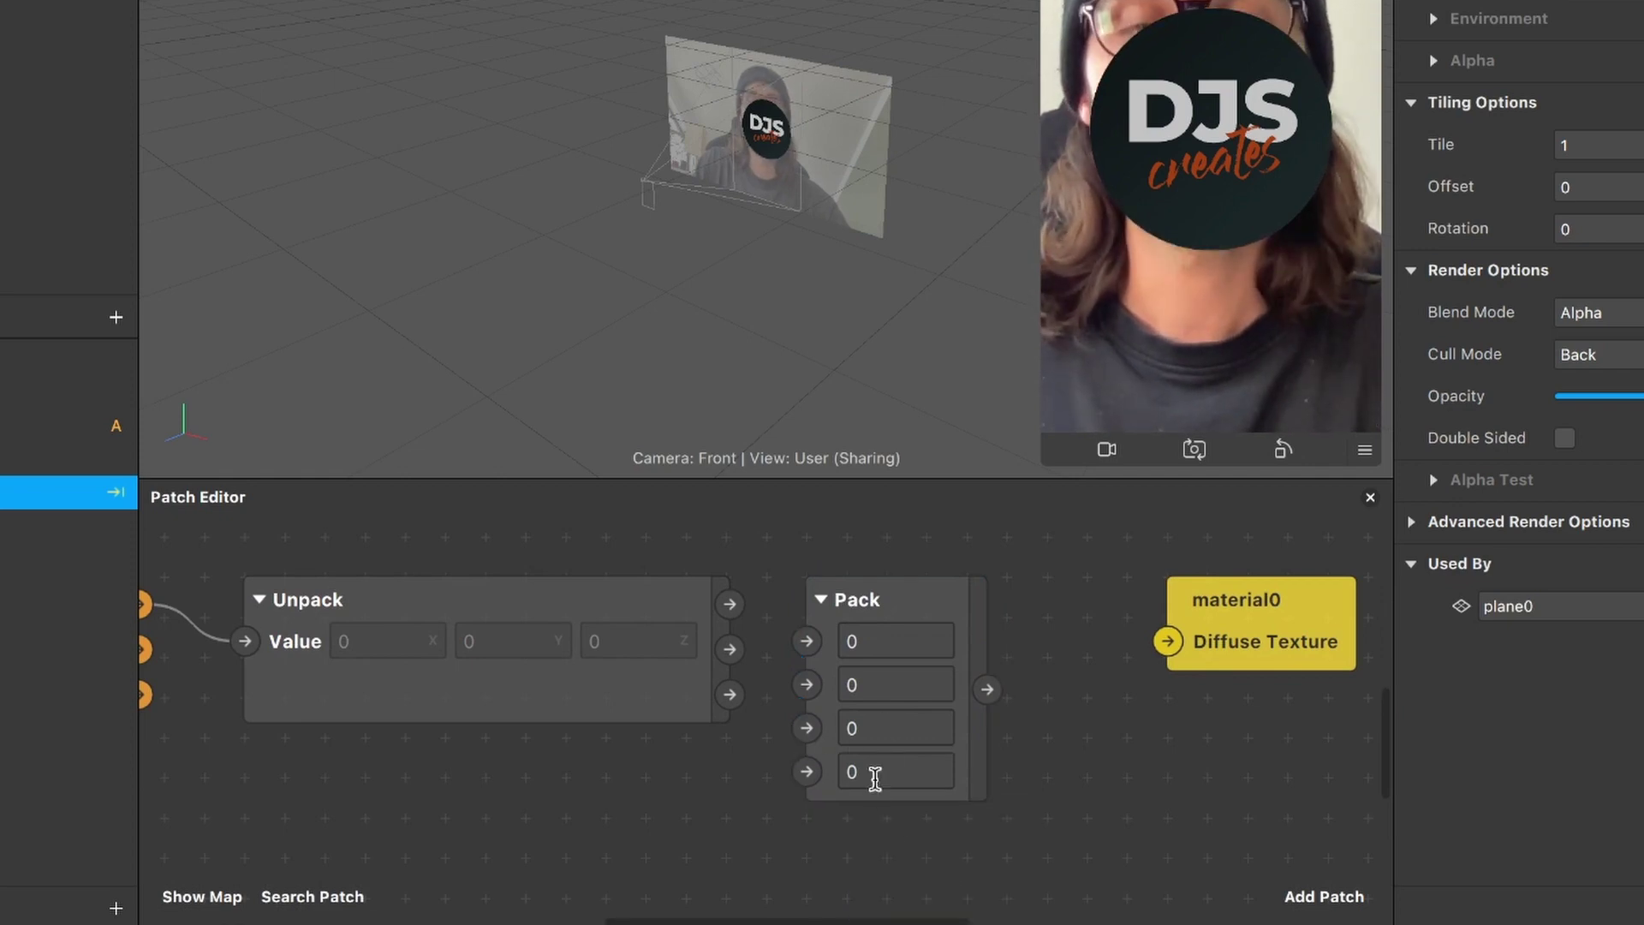
left_click(913, 598)
- Connect Unpack's X, Y and Z outputs to Pack's first three inputs
left_click_drag(914, 598, 965, 594)
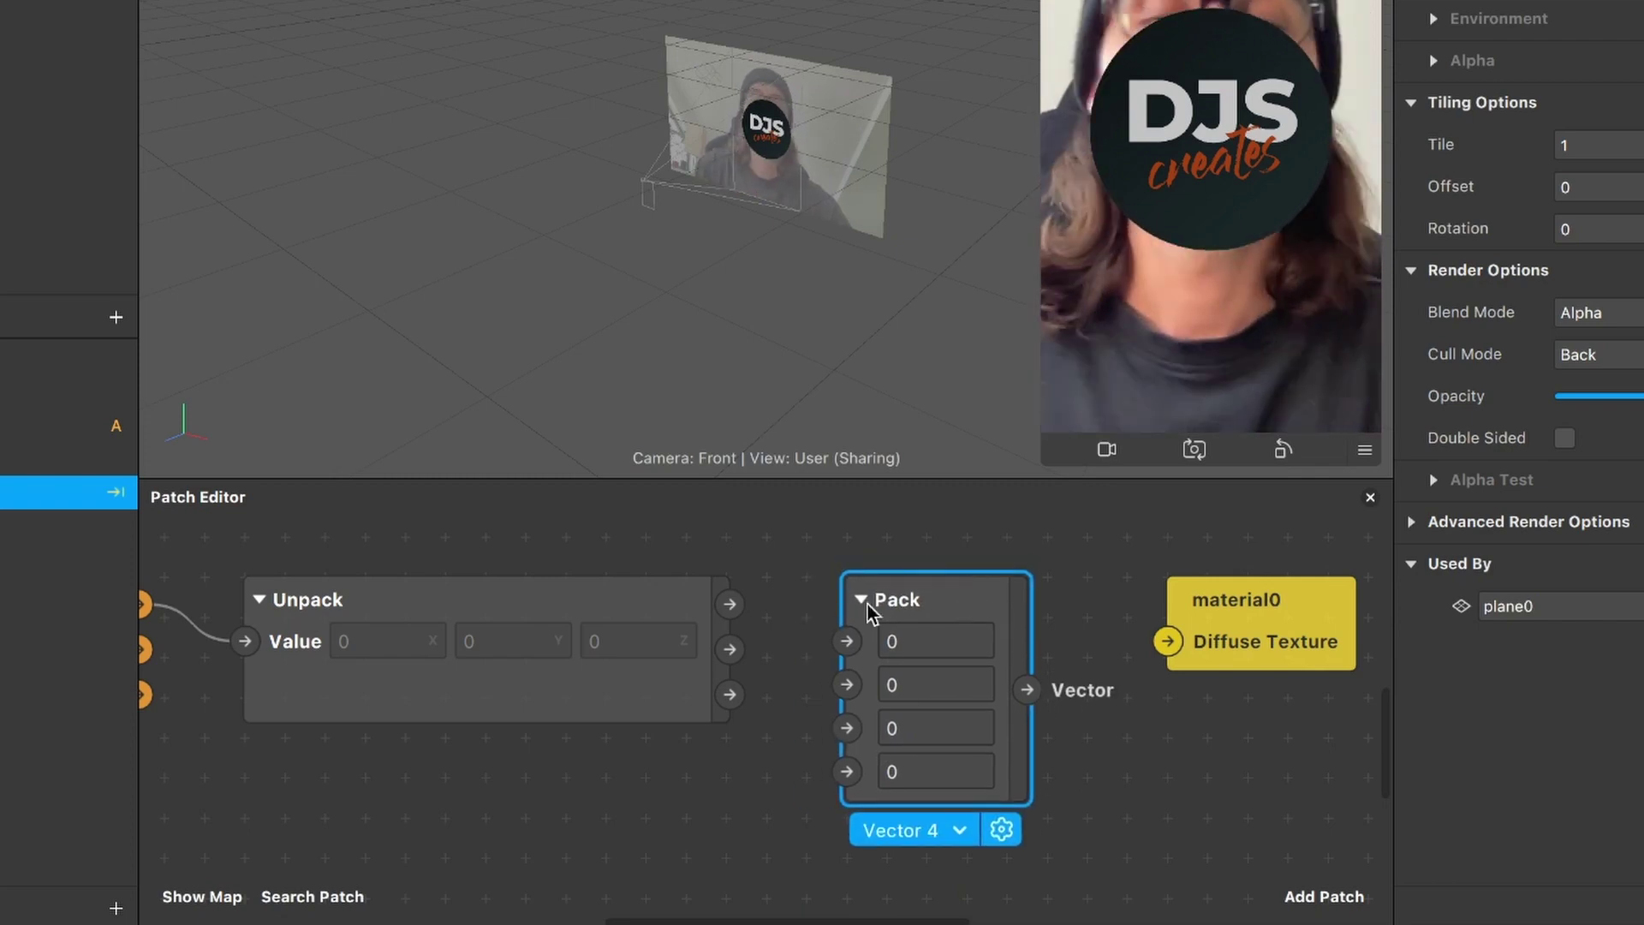
scroll(817, 630, "down", 2)
scroll(818, 629, "left", 2)
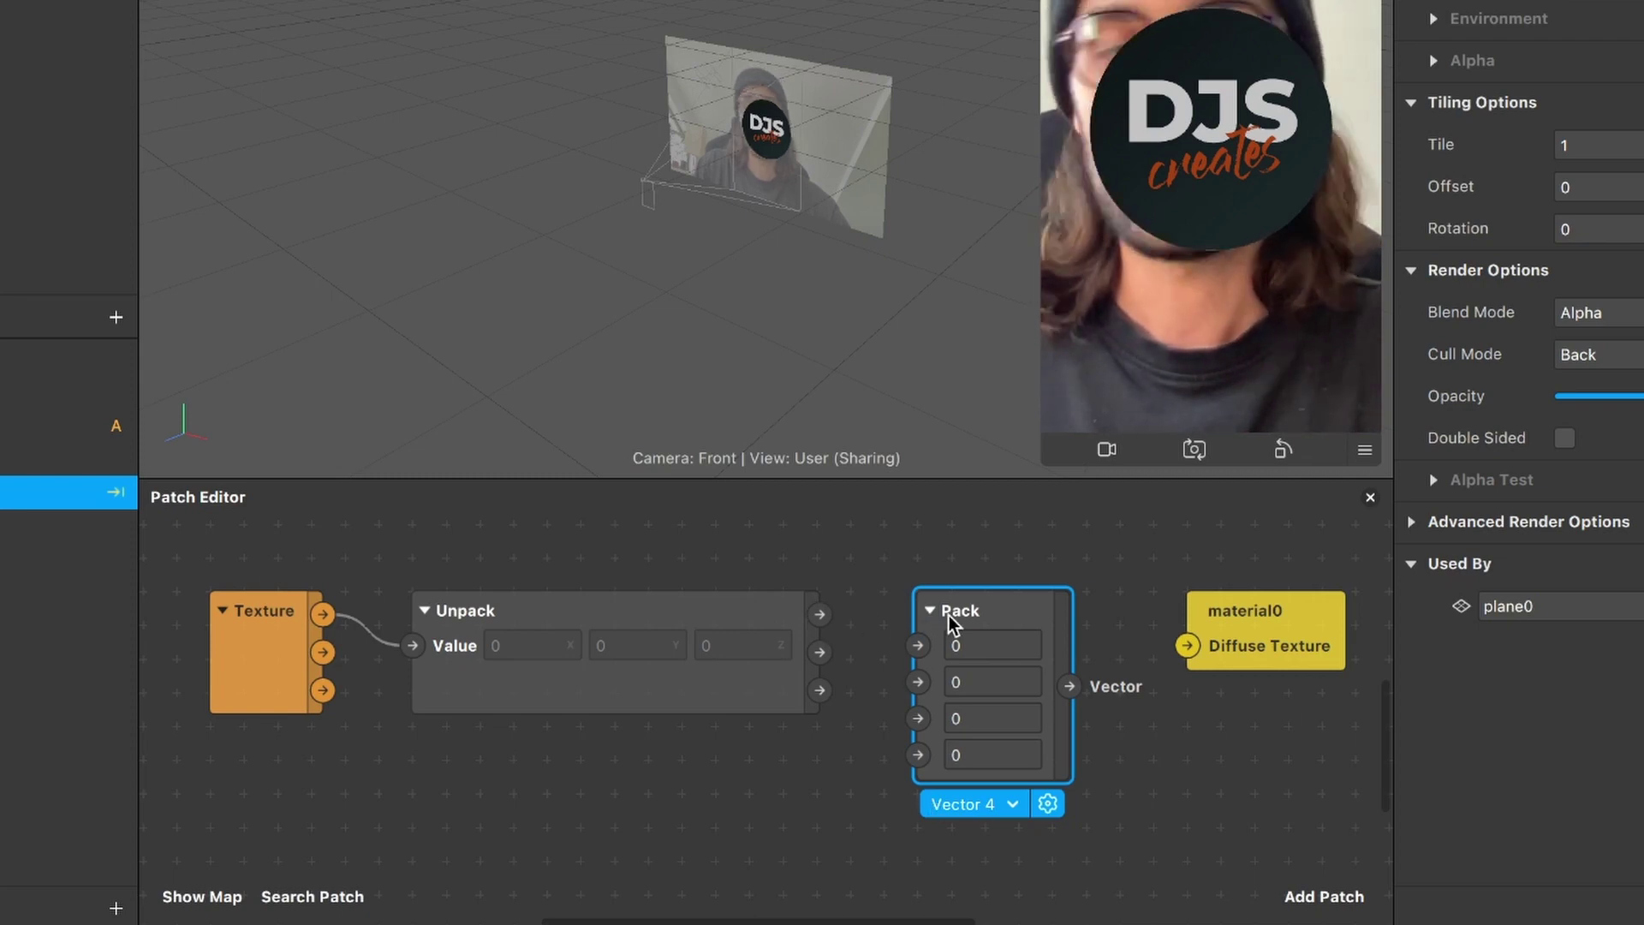
left_click_drag(949, 610, 949, 570)
left_click_drag(820, 614, 918, 611)
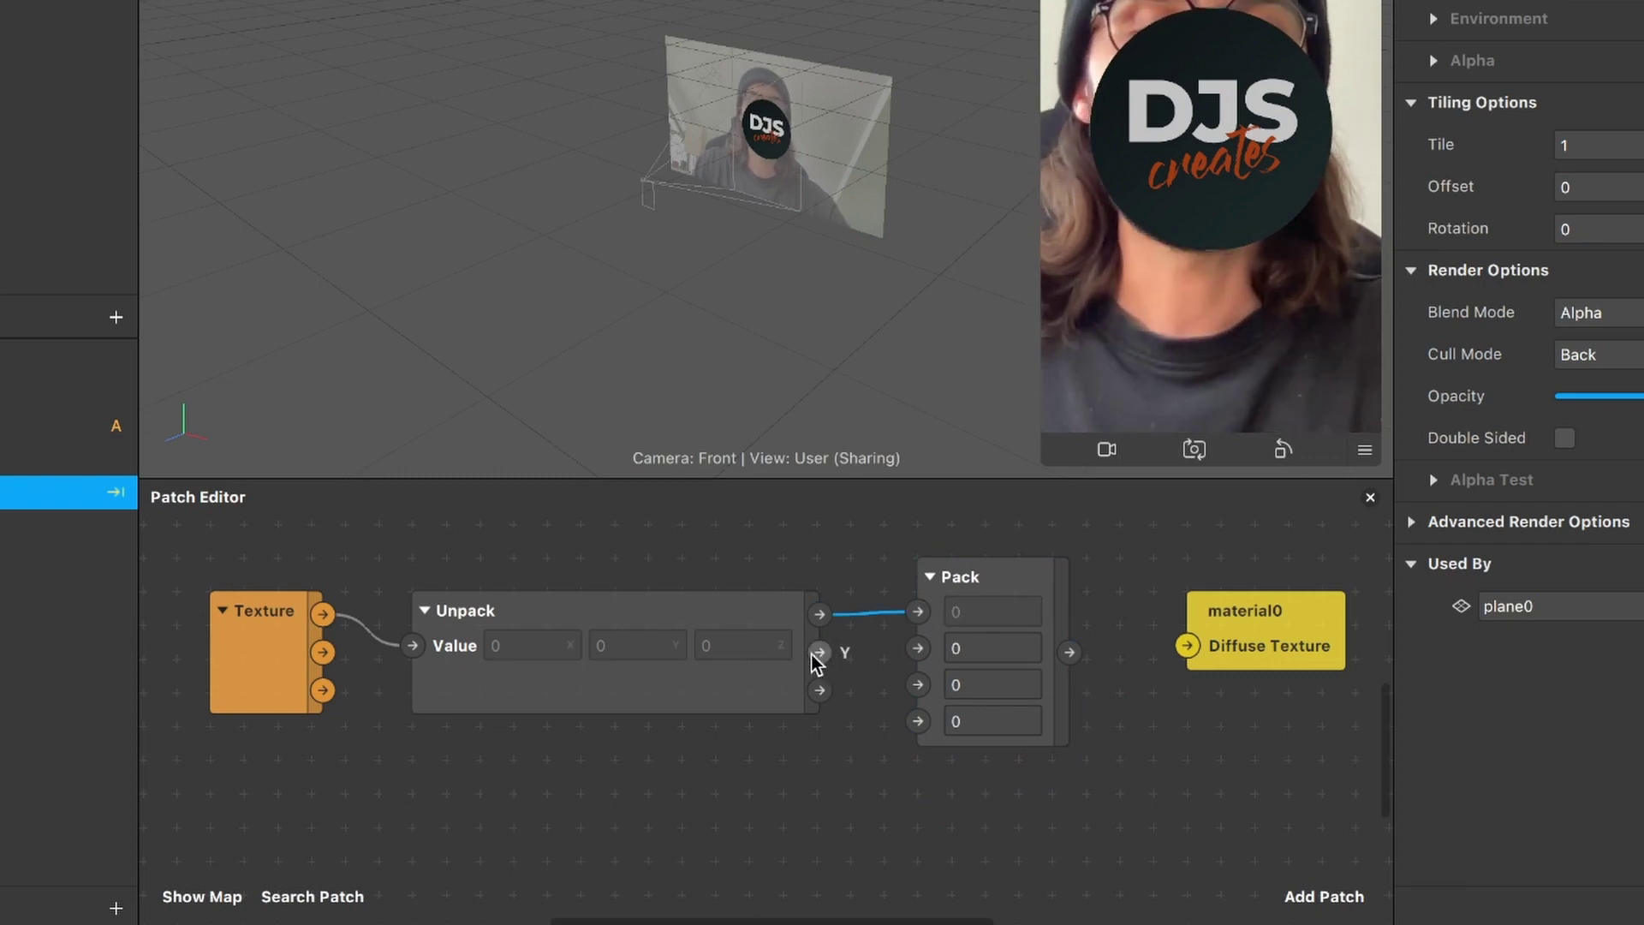
left_click_drag(820, 652, 918, 649)
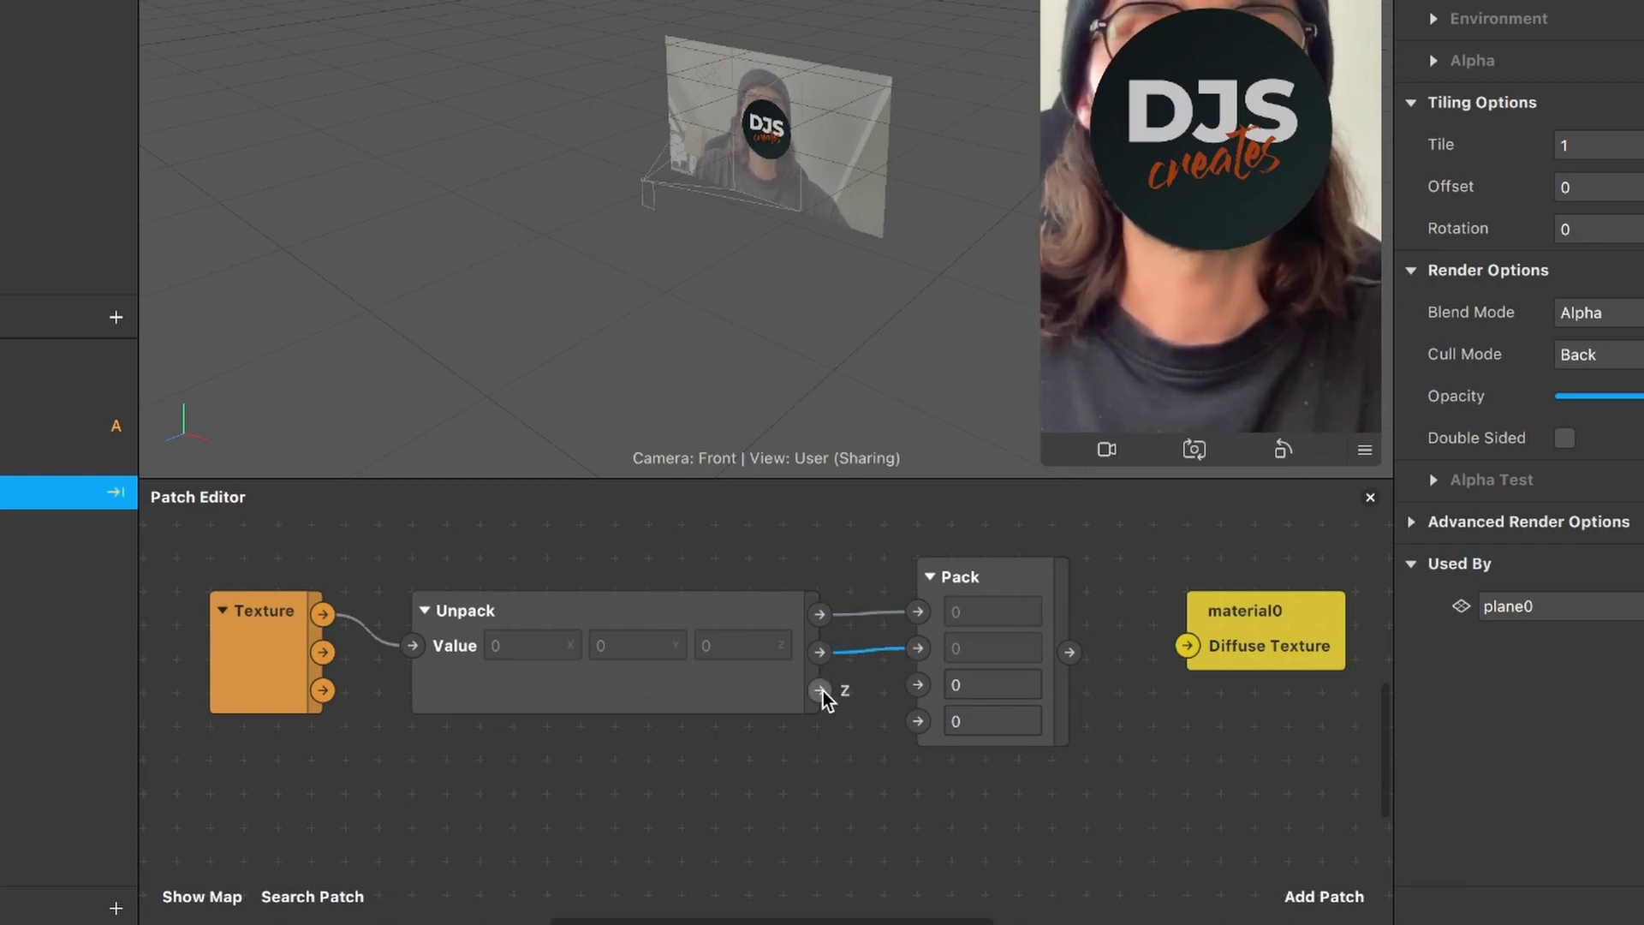
left_click_drag(822, 696, 918, 685)
left_click(1018, 618)
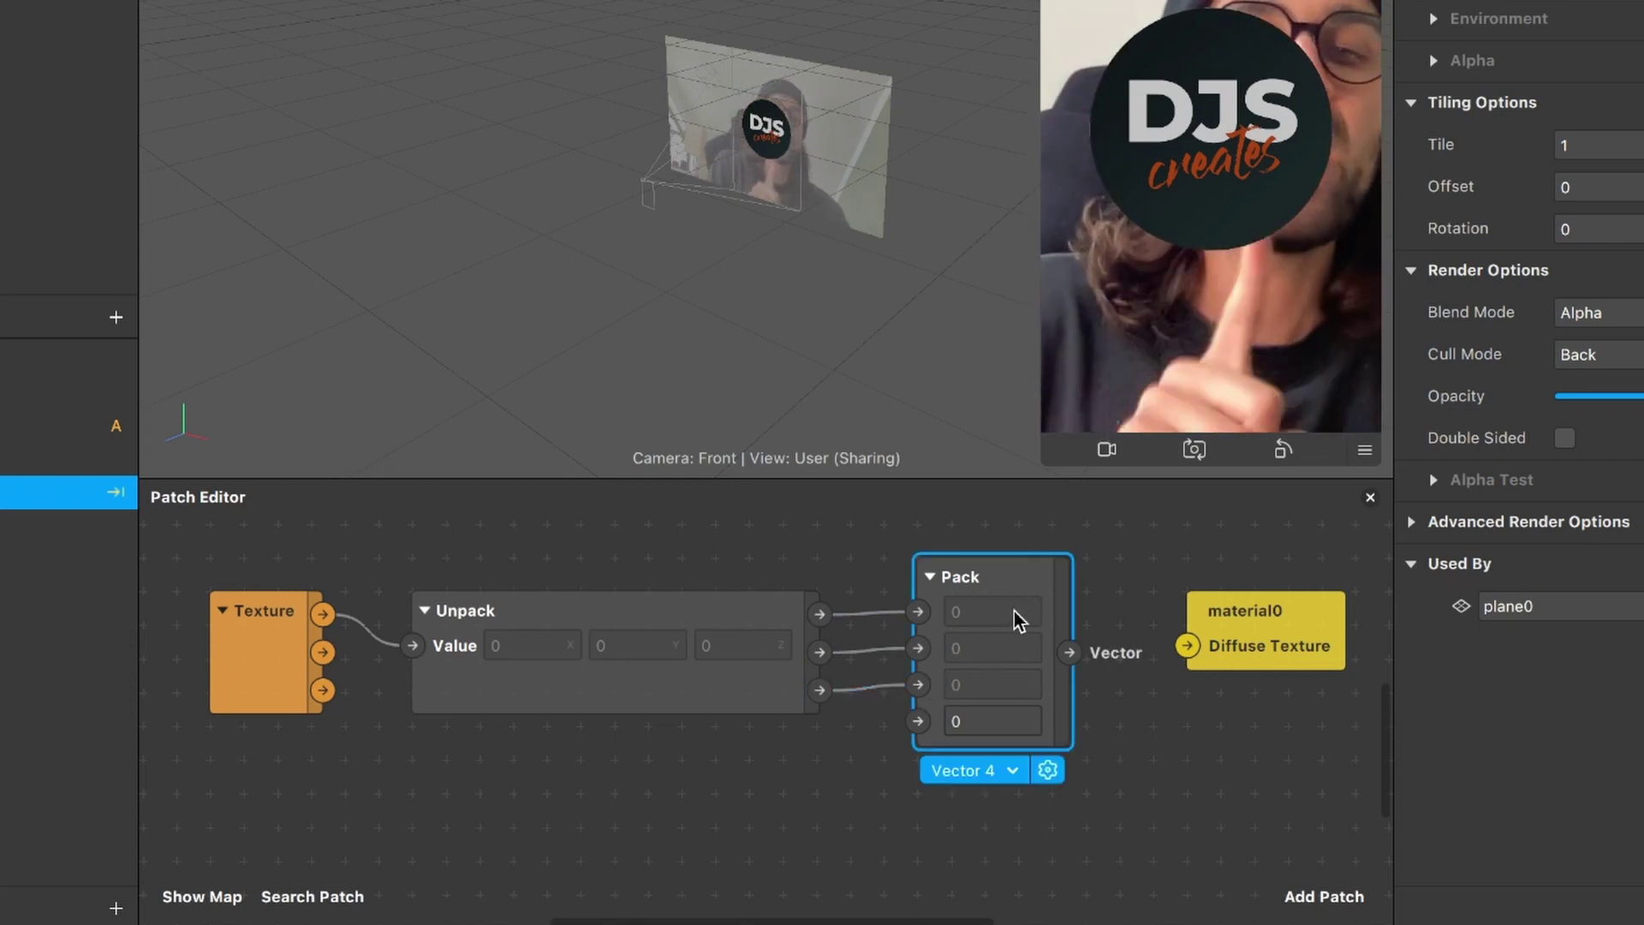
- Connect Pack's Vector output to material0's Diffuse Texture port
left_click_drag(1016, 612, 1018, 662)
scroll(1017, 672, "right", 4)
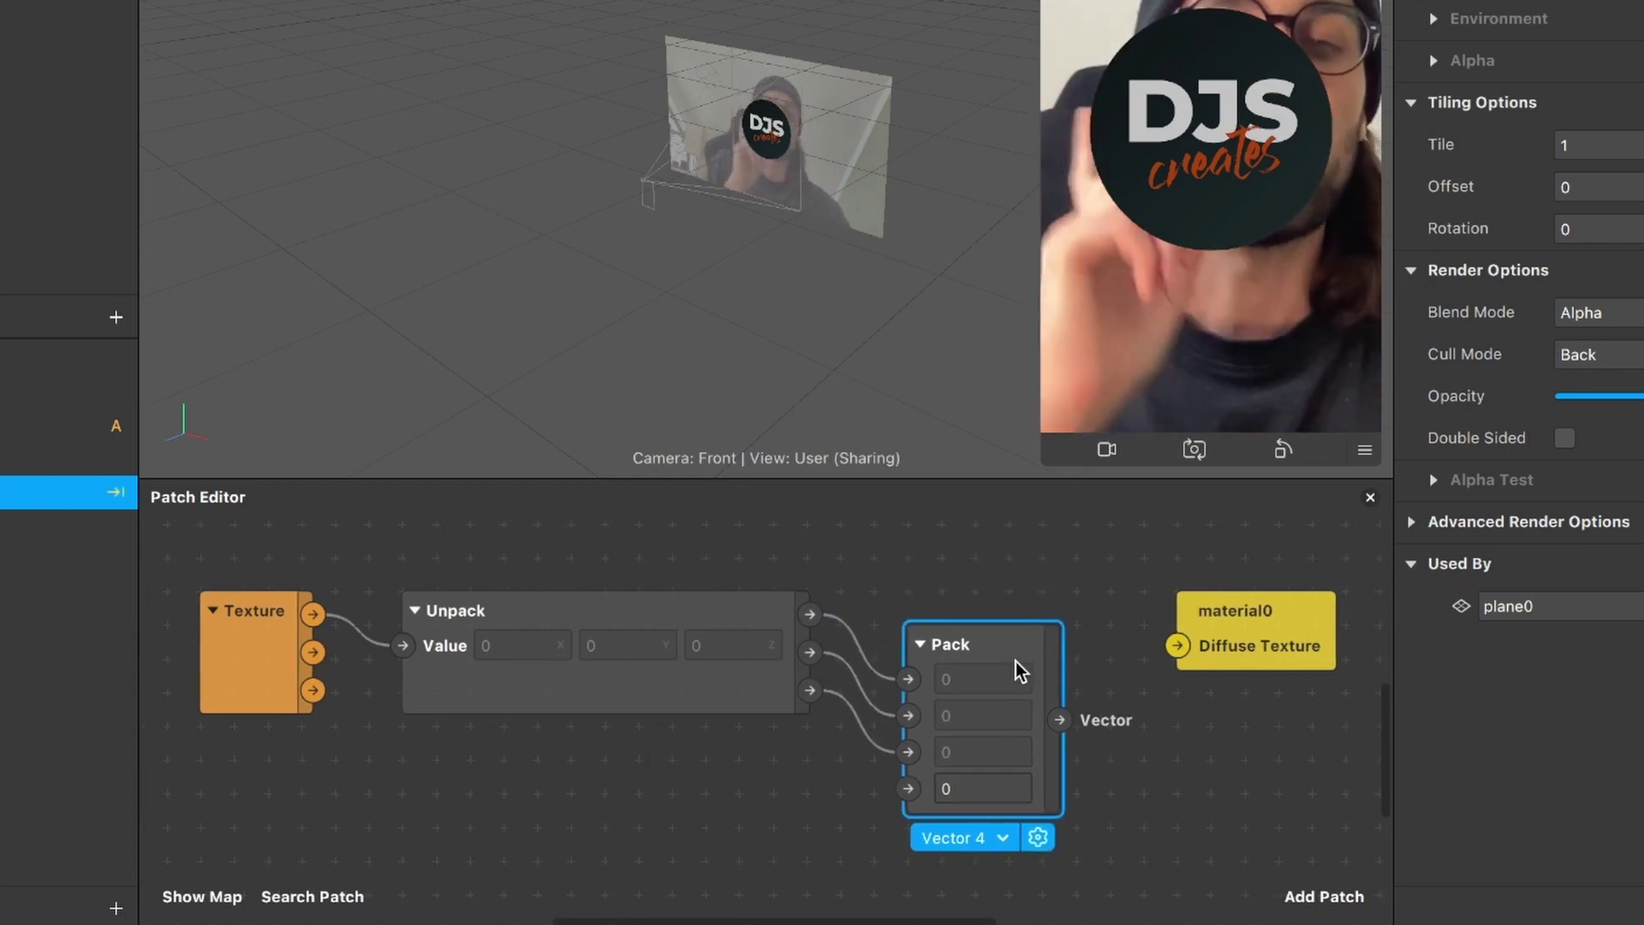
left_click_drag(1069, 615, 1134, 657)
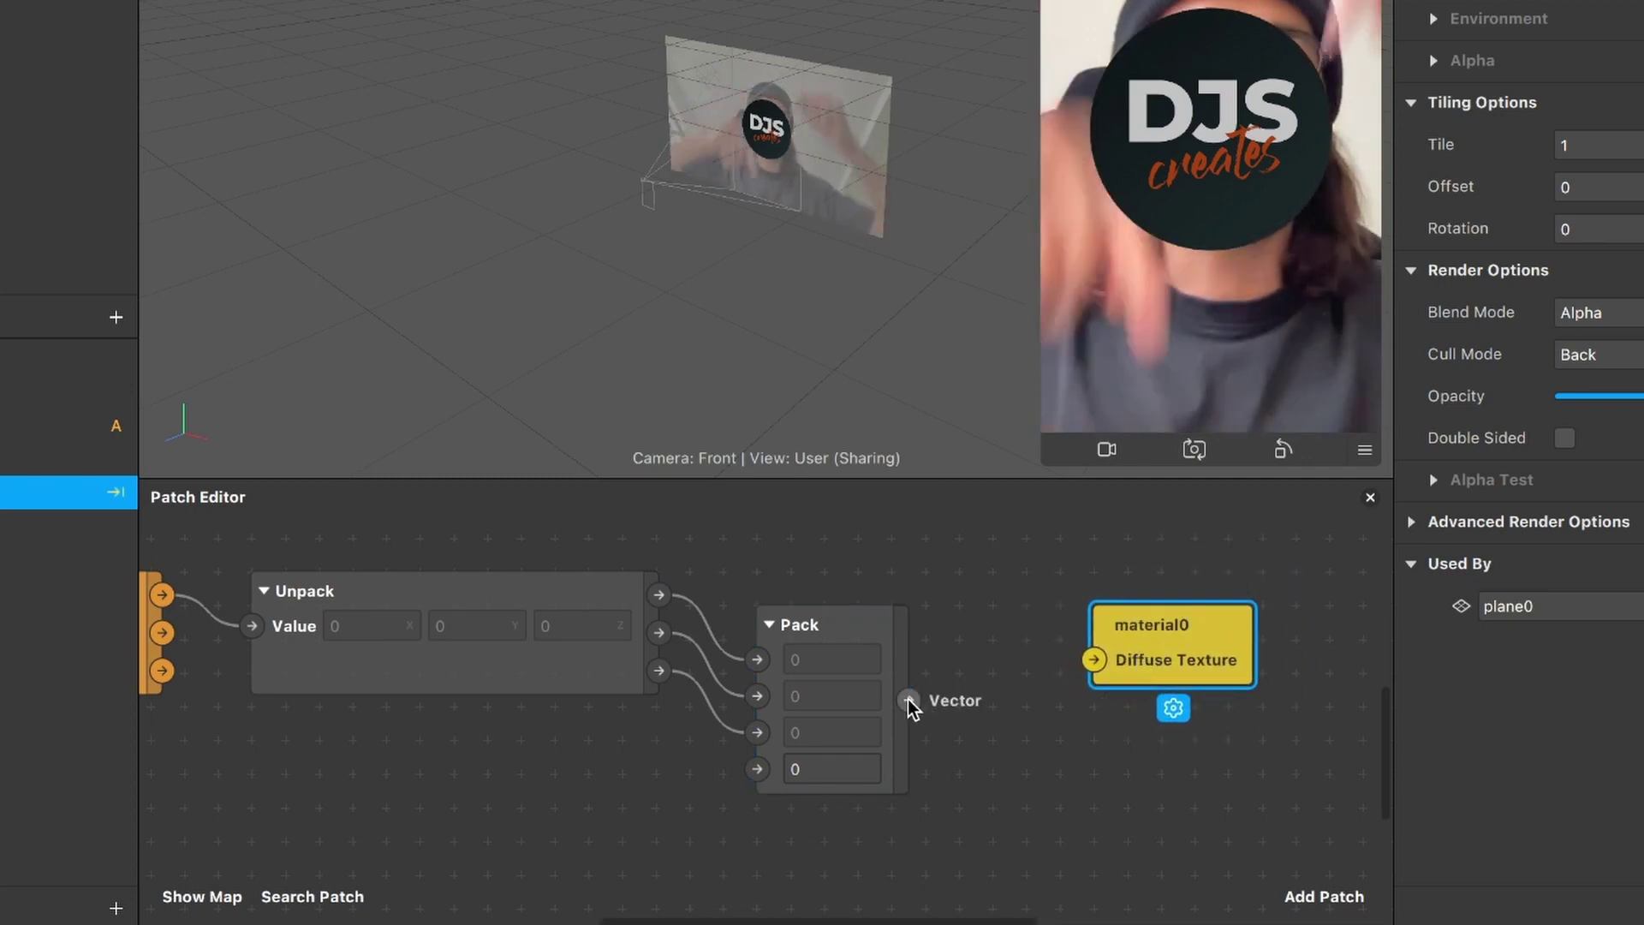
left_click_drag(910, 704, 1093, 659)
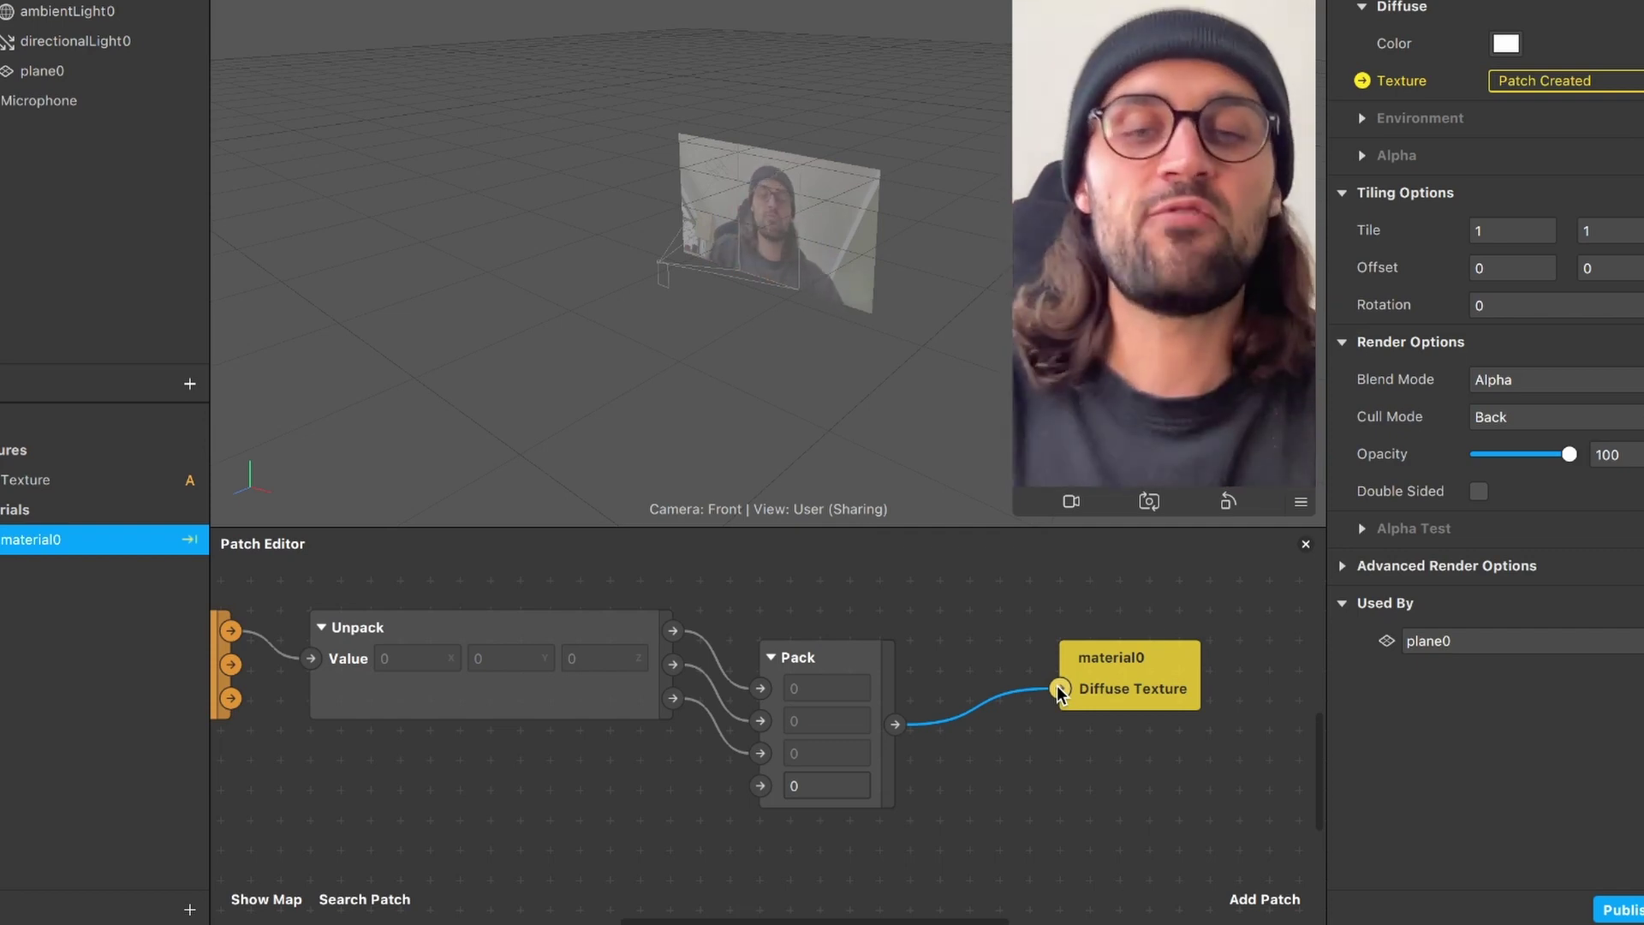
- Try 1 and 0,5 in Pack's fourth input to check the logo's opacity
left_click(815, 786)
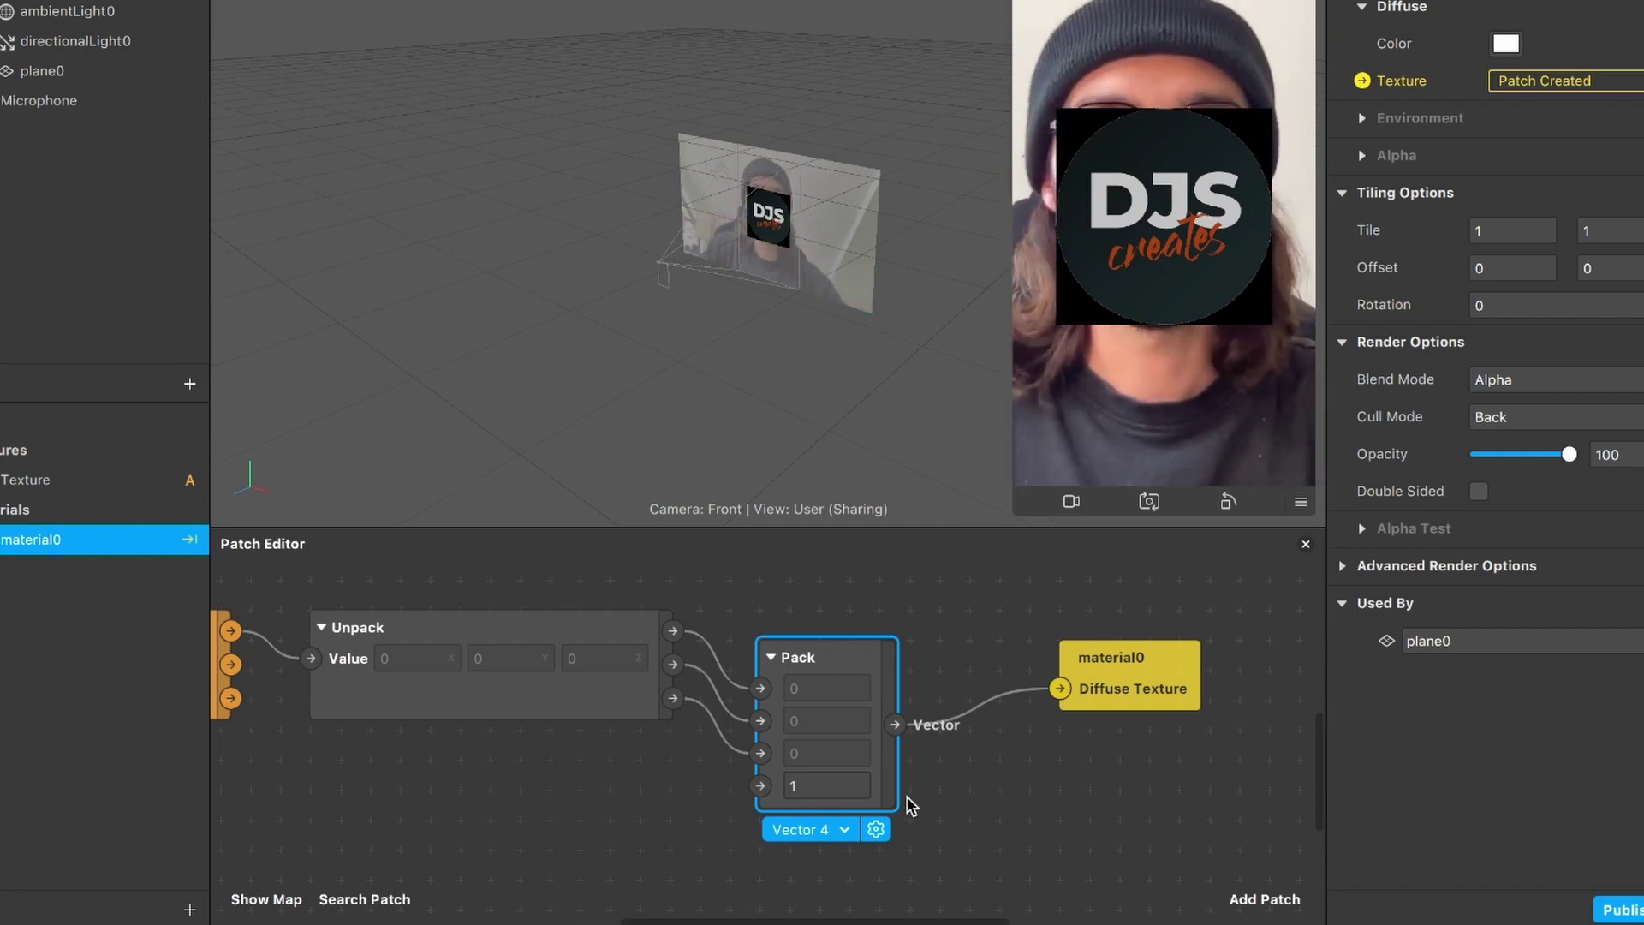
left_click(845, 781)
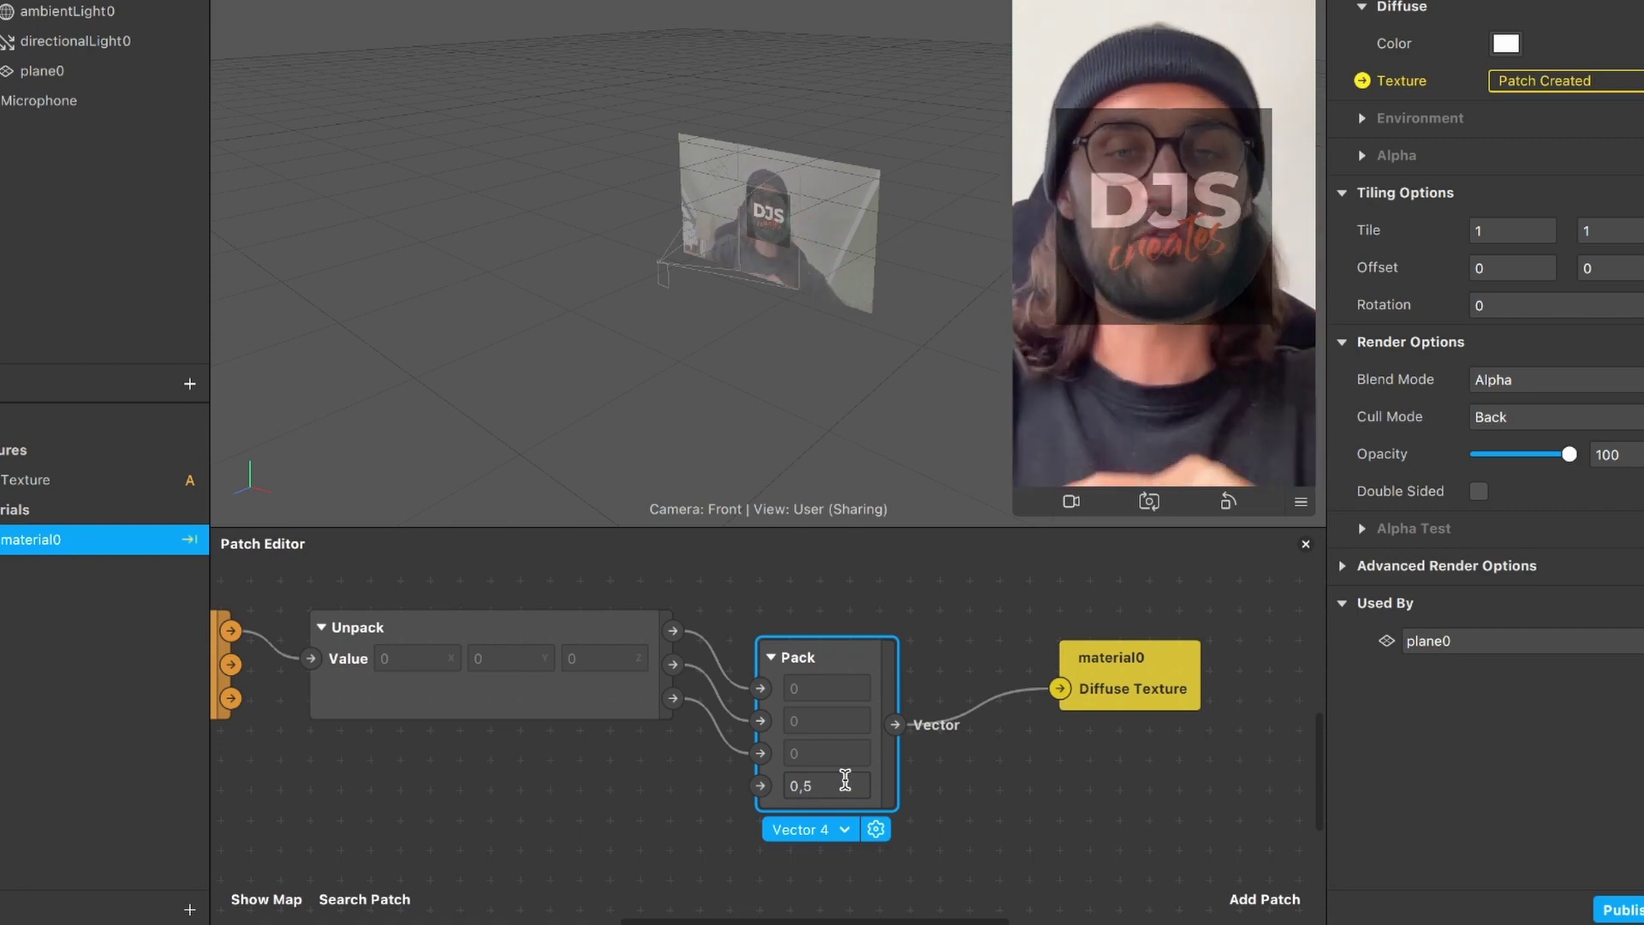
left_click(846, 780)
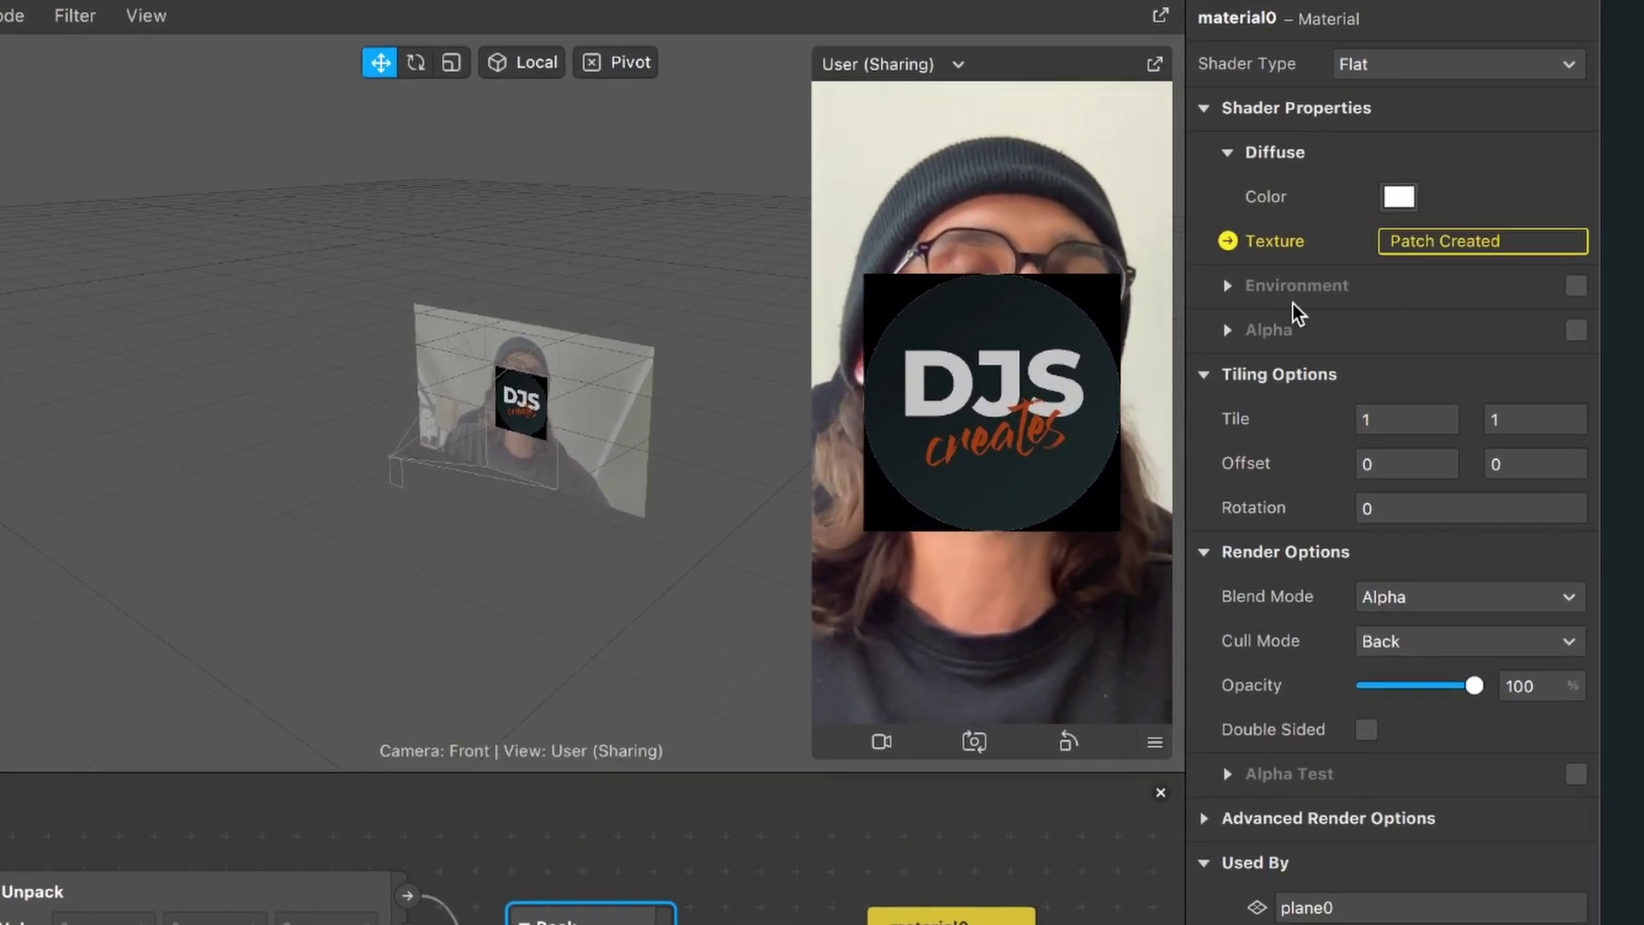
- Enable material0's Alpha using Texture as alpha map, and set Pack's fourth input to 1
left_click(1576, 331)
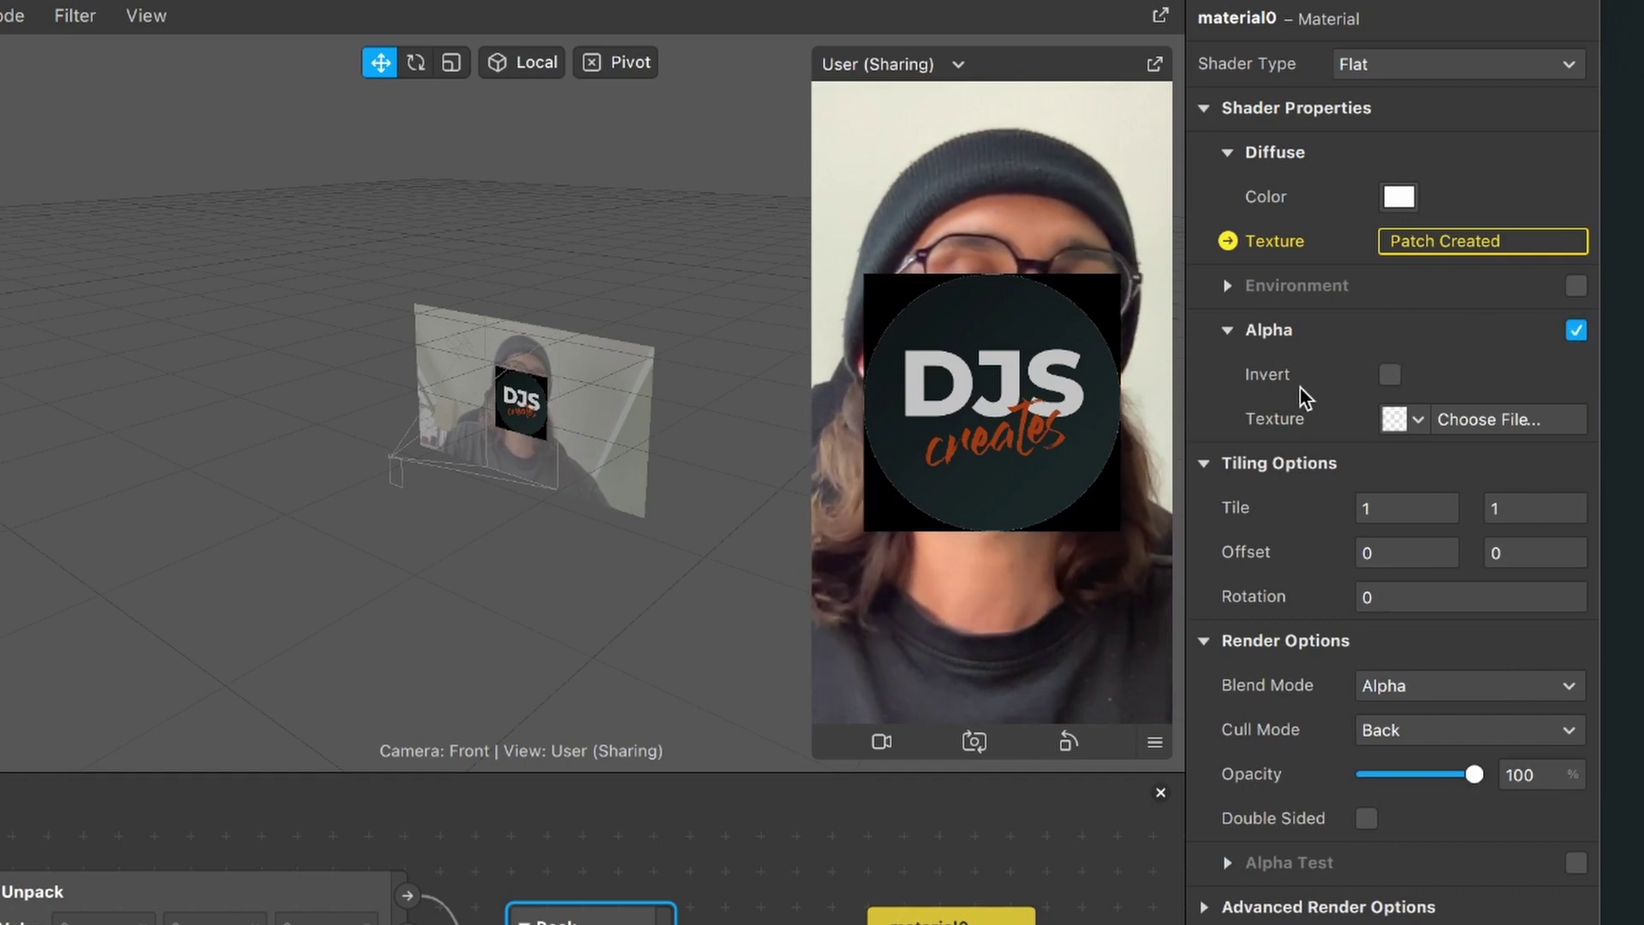
left_click(1405, 424)
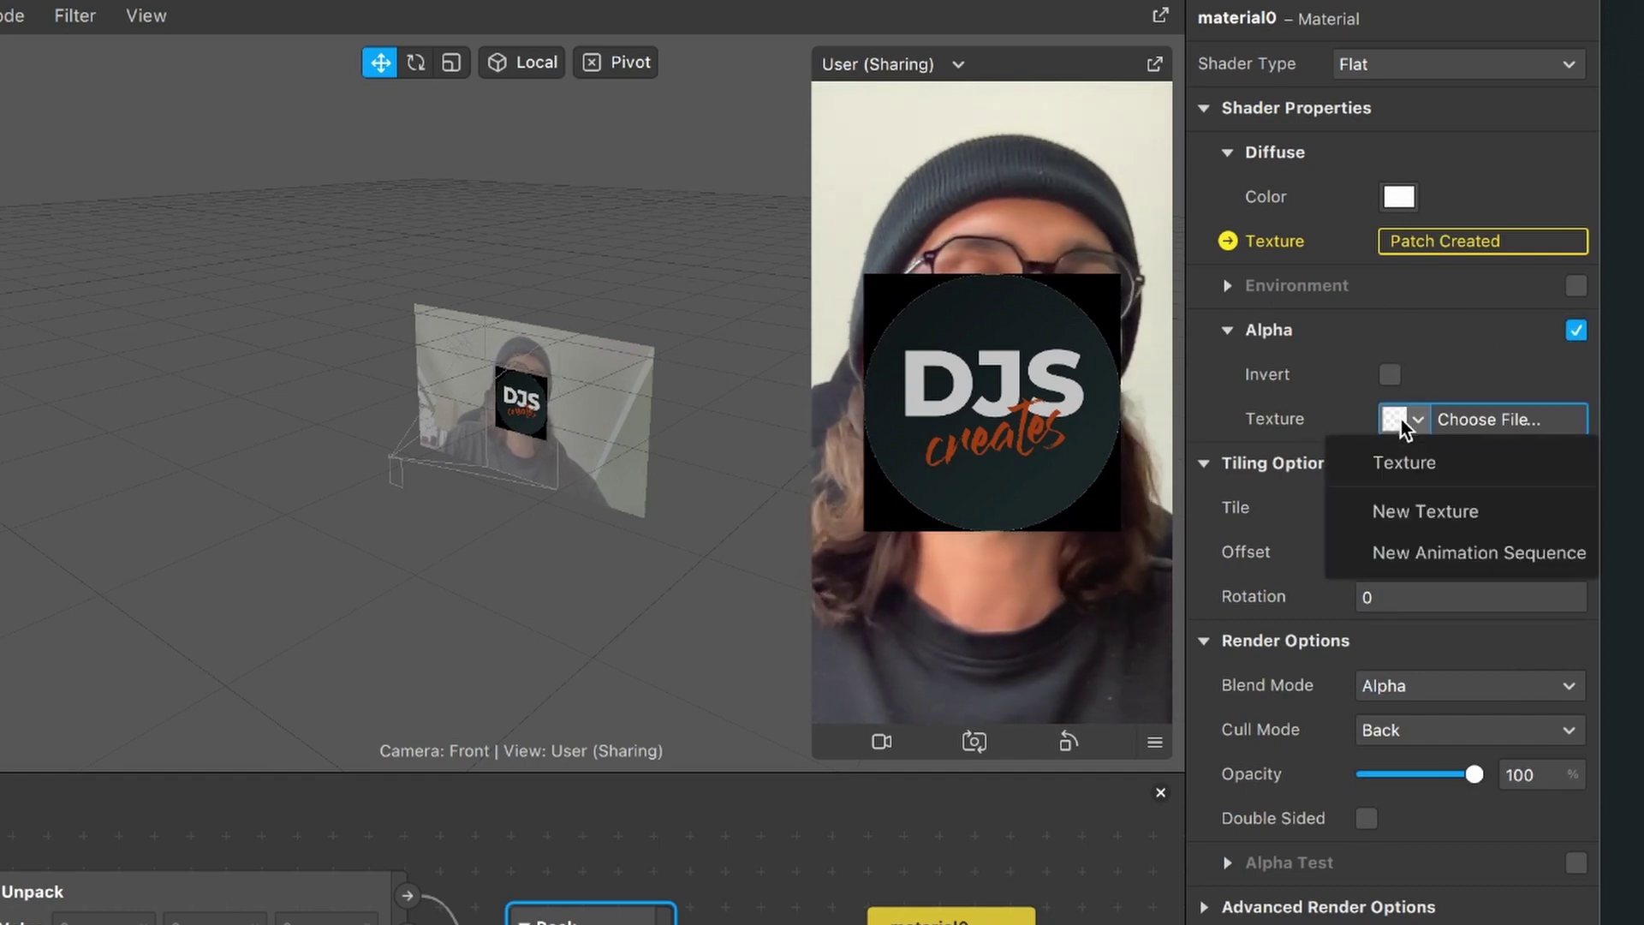
left_click(1390, 466)
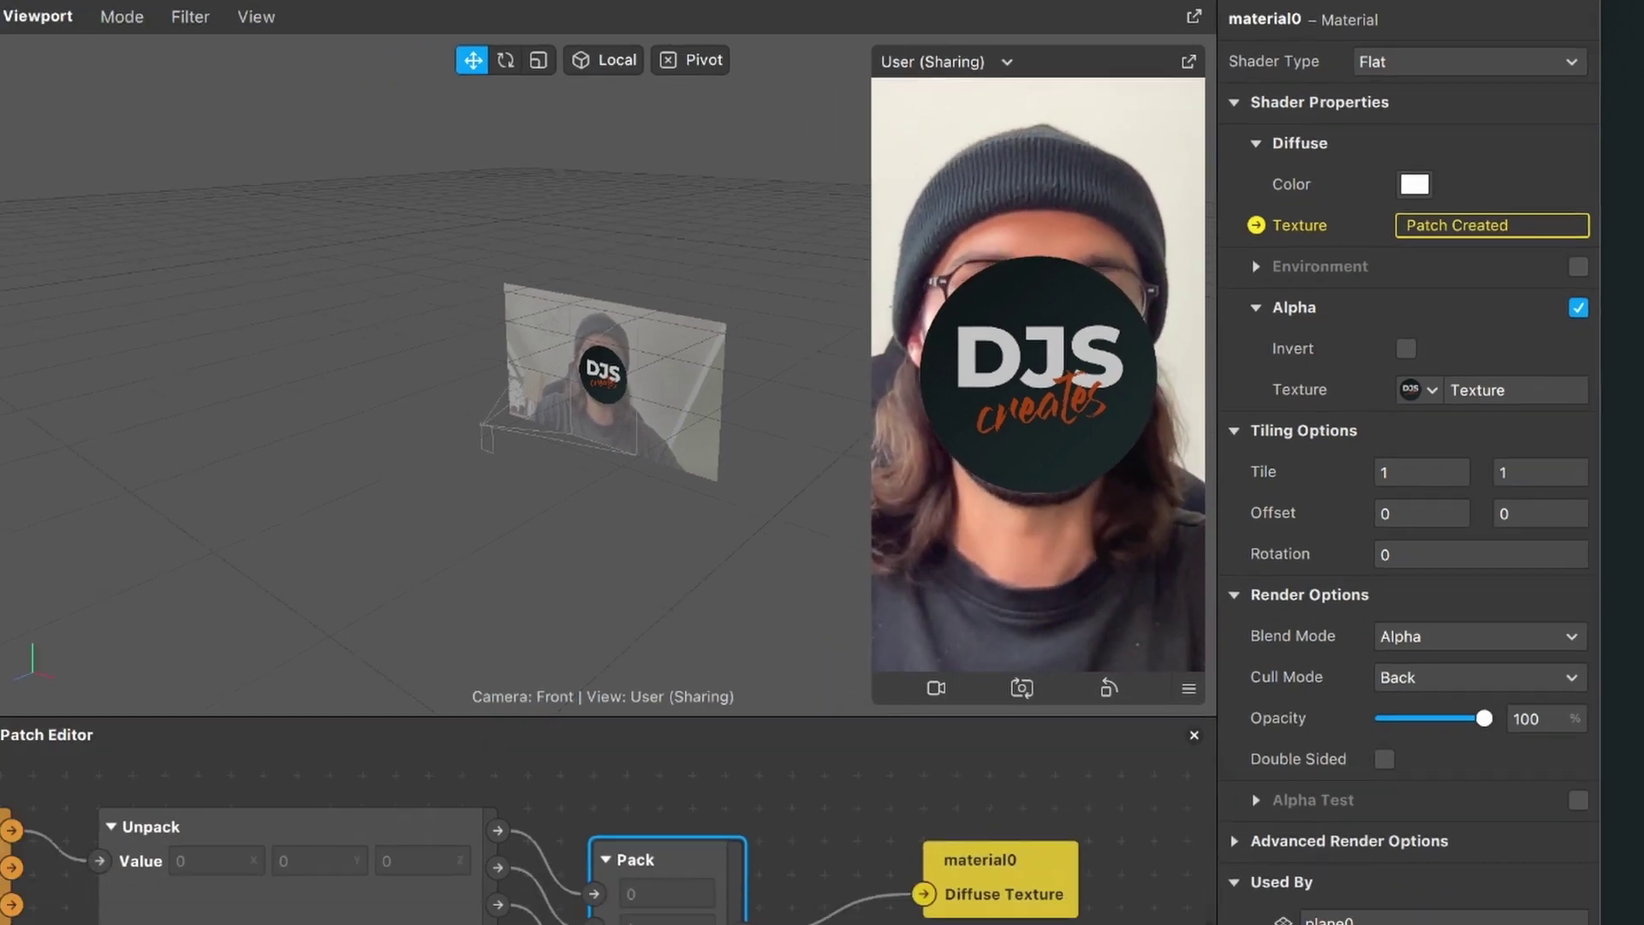
left_click(874, 801)
type("1")
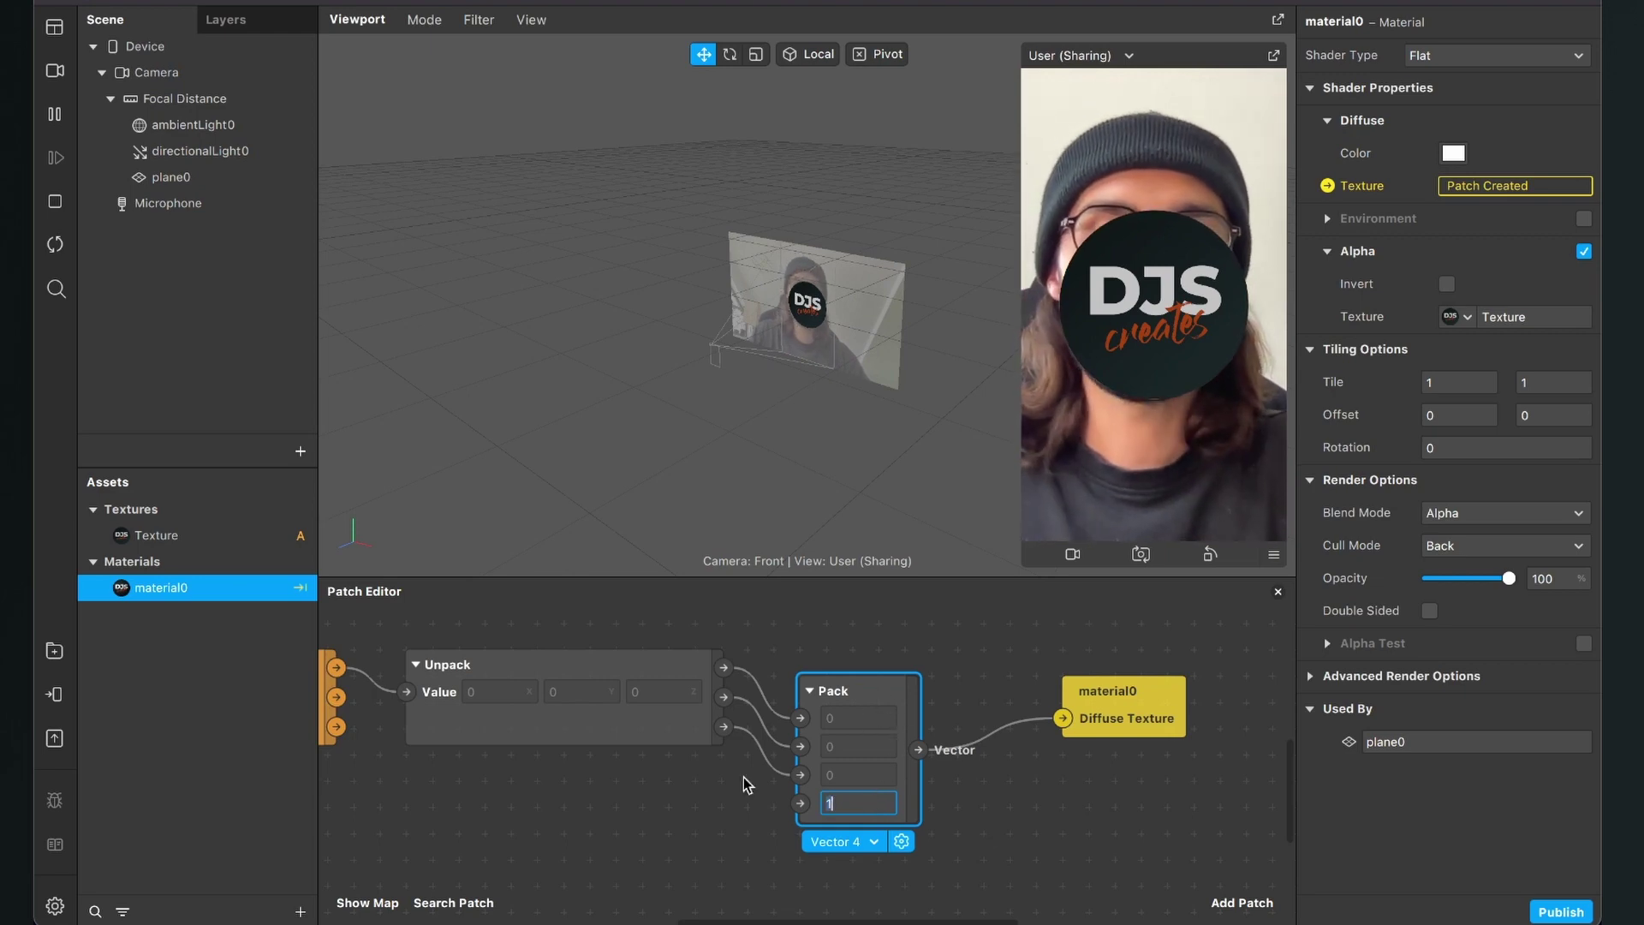
- Test a half-transparent logo with Pack alpha 0,5, then restore the alpha to 1
type("0,5")
key("Return")
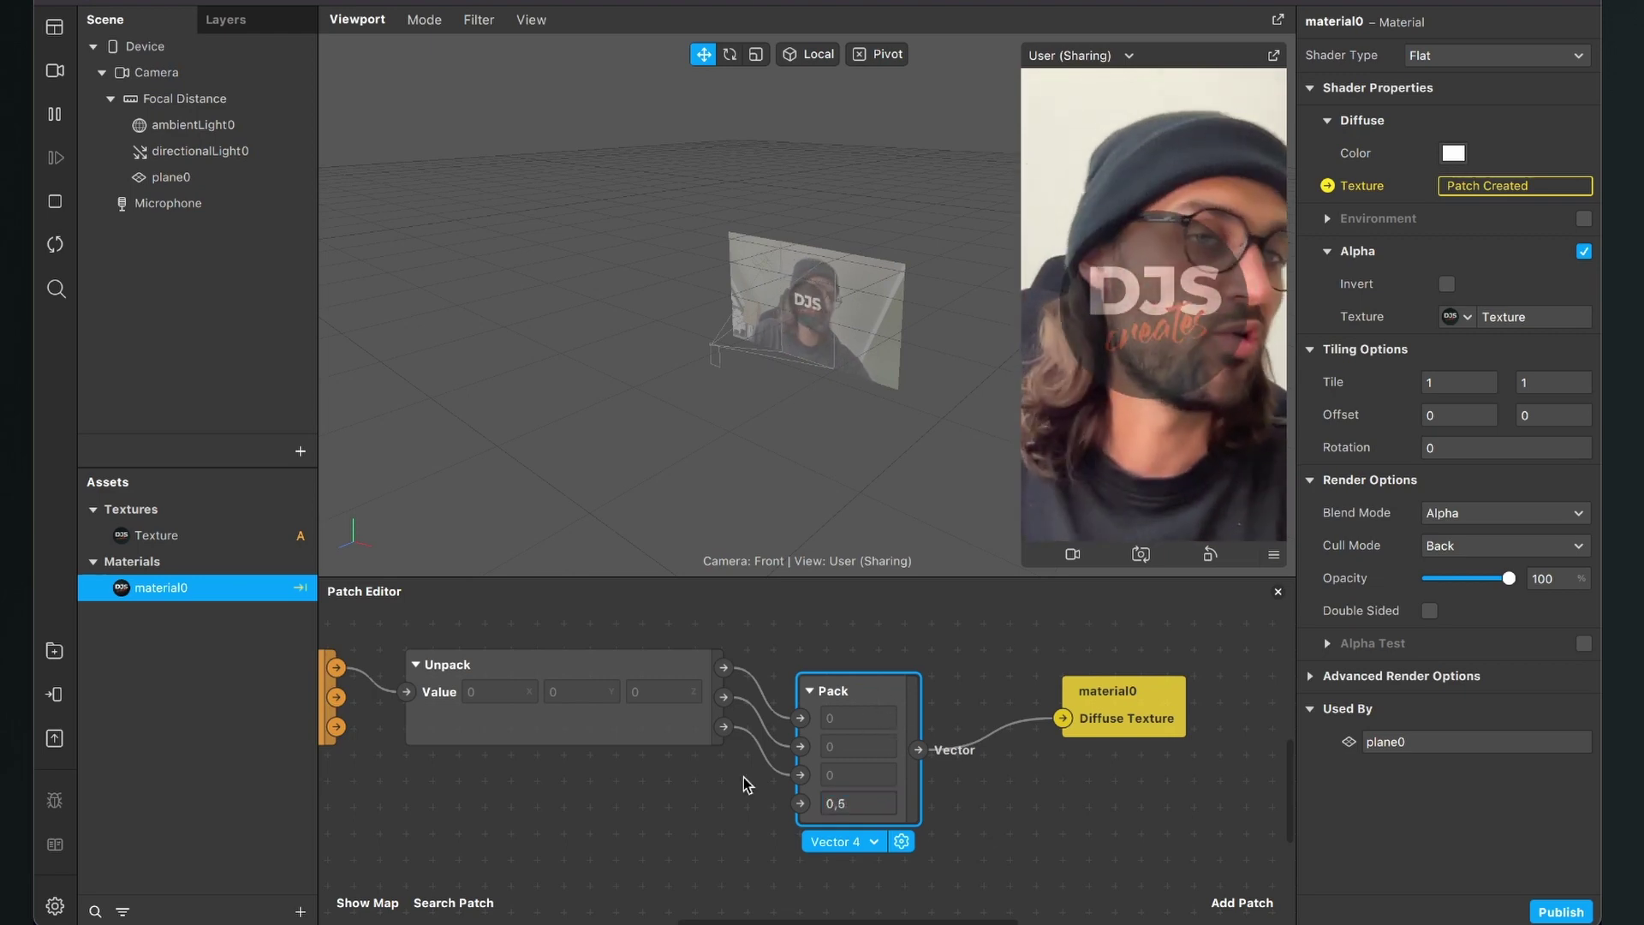
left_click(743, 778)
left_click(866, 802)
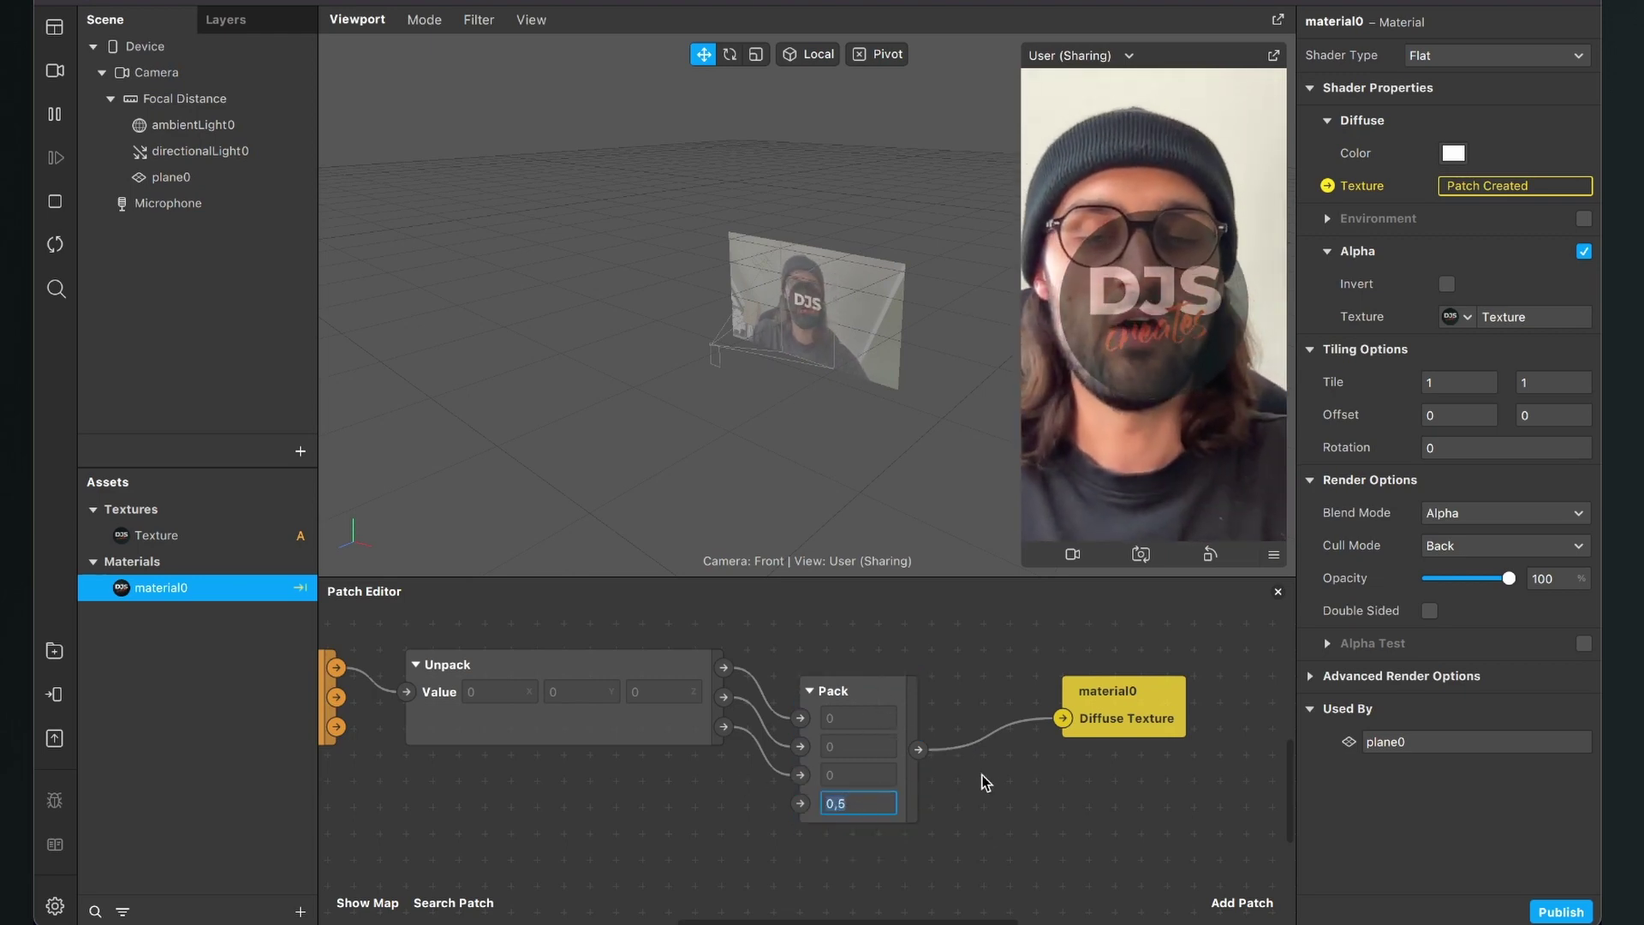
key("BackSpace")
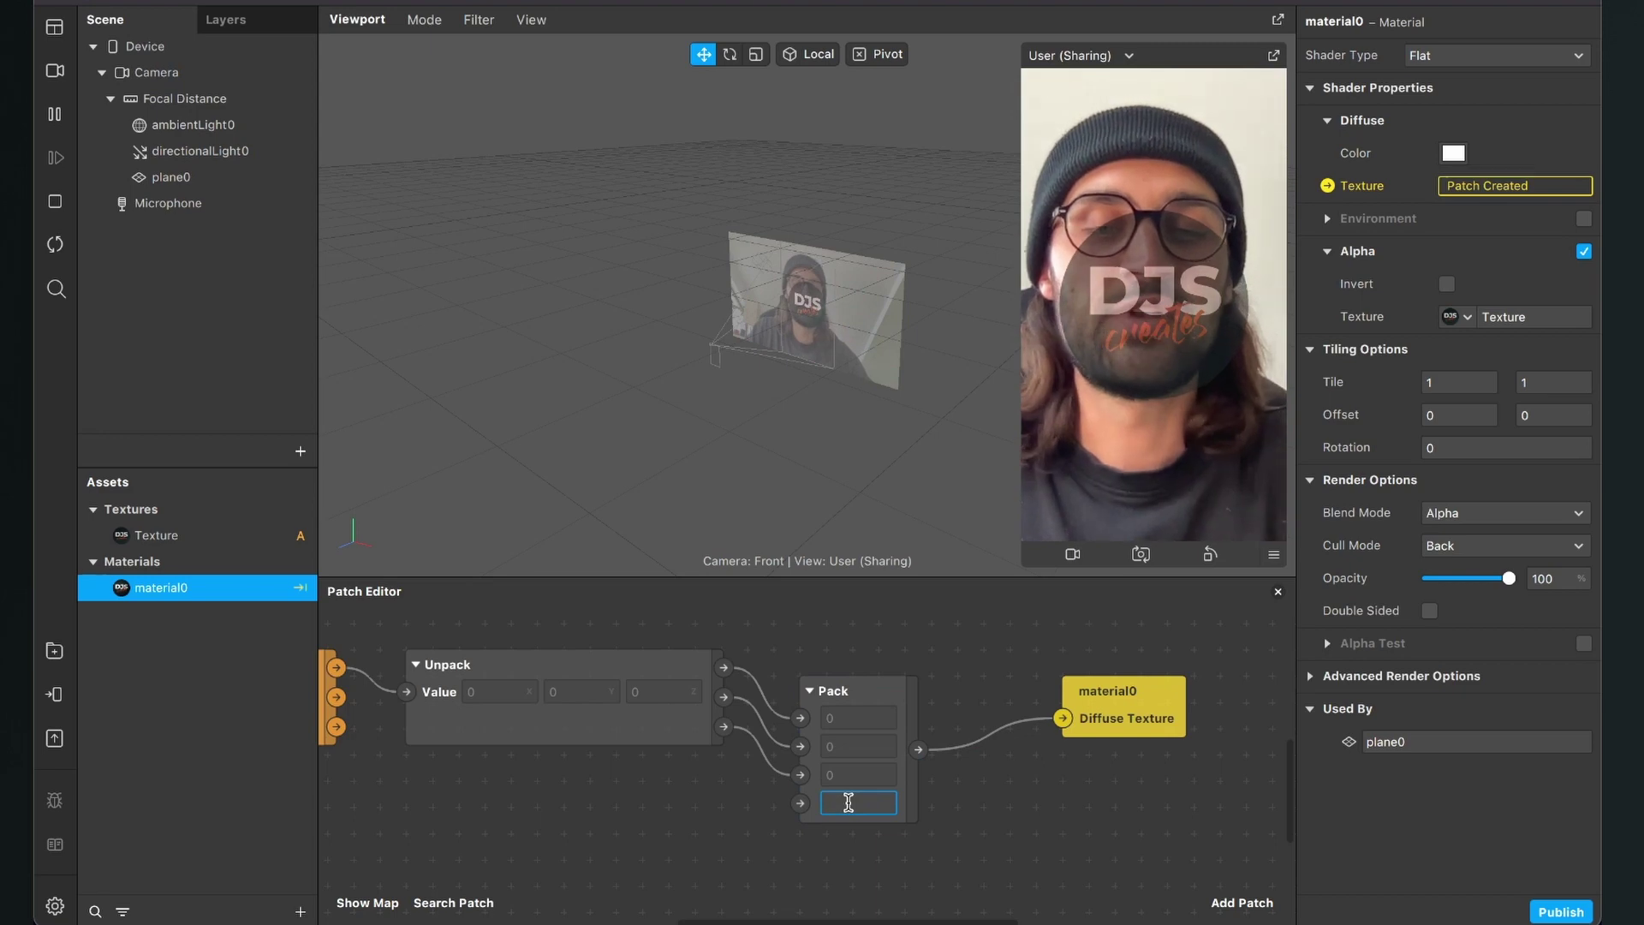
type("1")
key("Return")
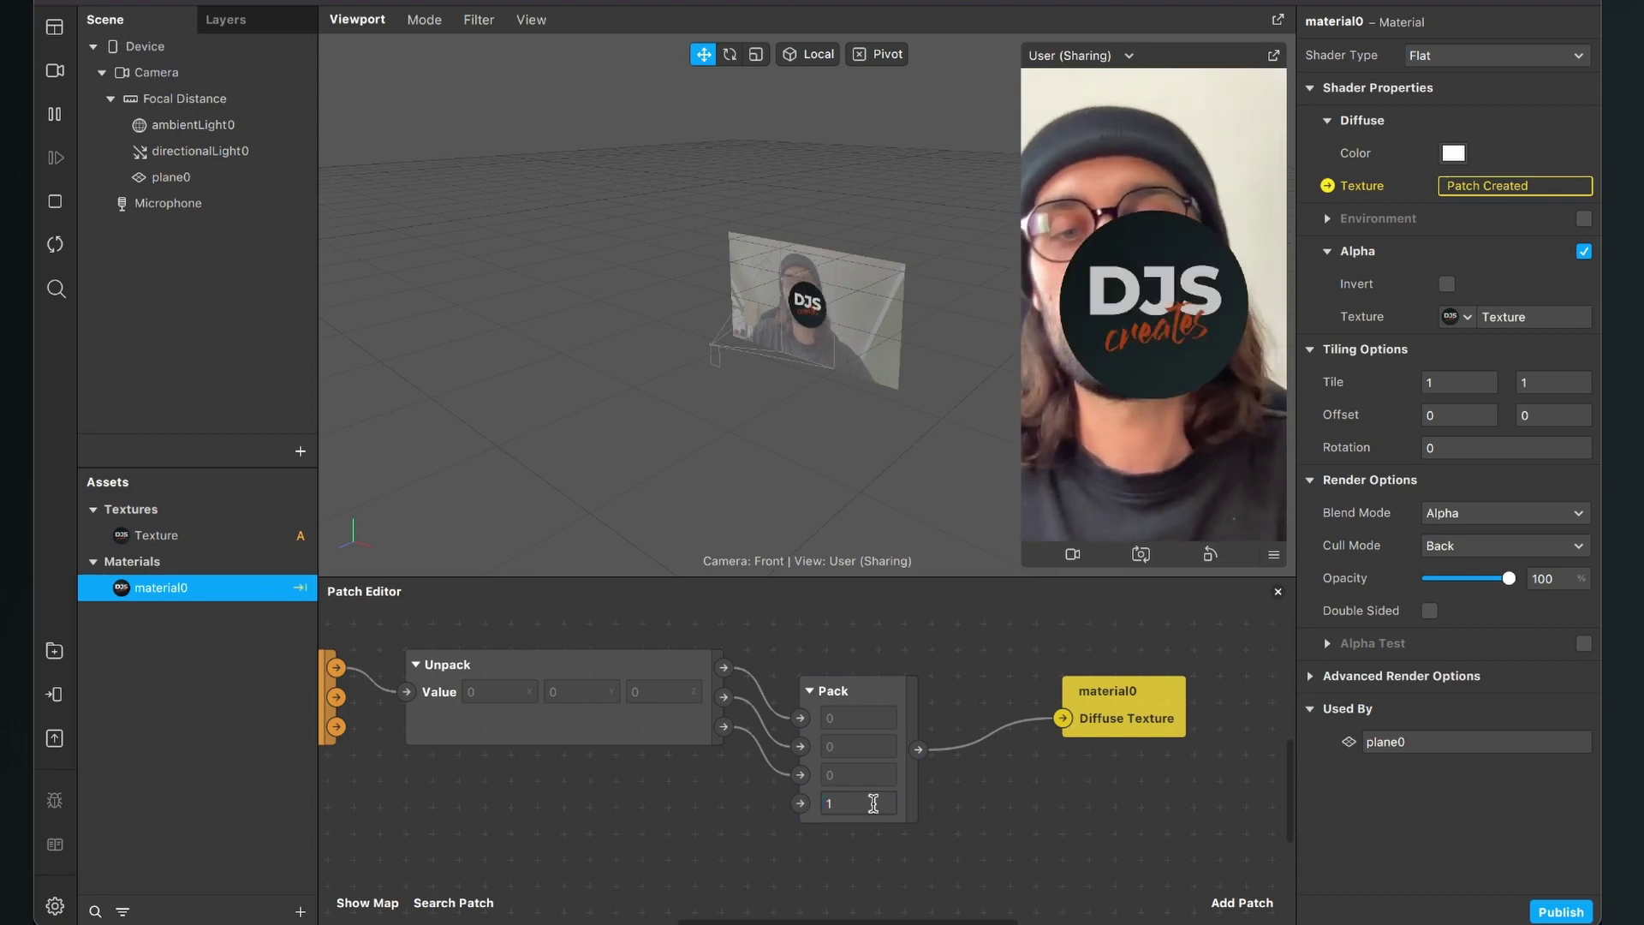
- Search the patch library for 'ani' to list Animation patches
scroll(1028, 710, "left", 3)
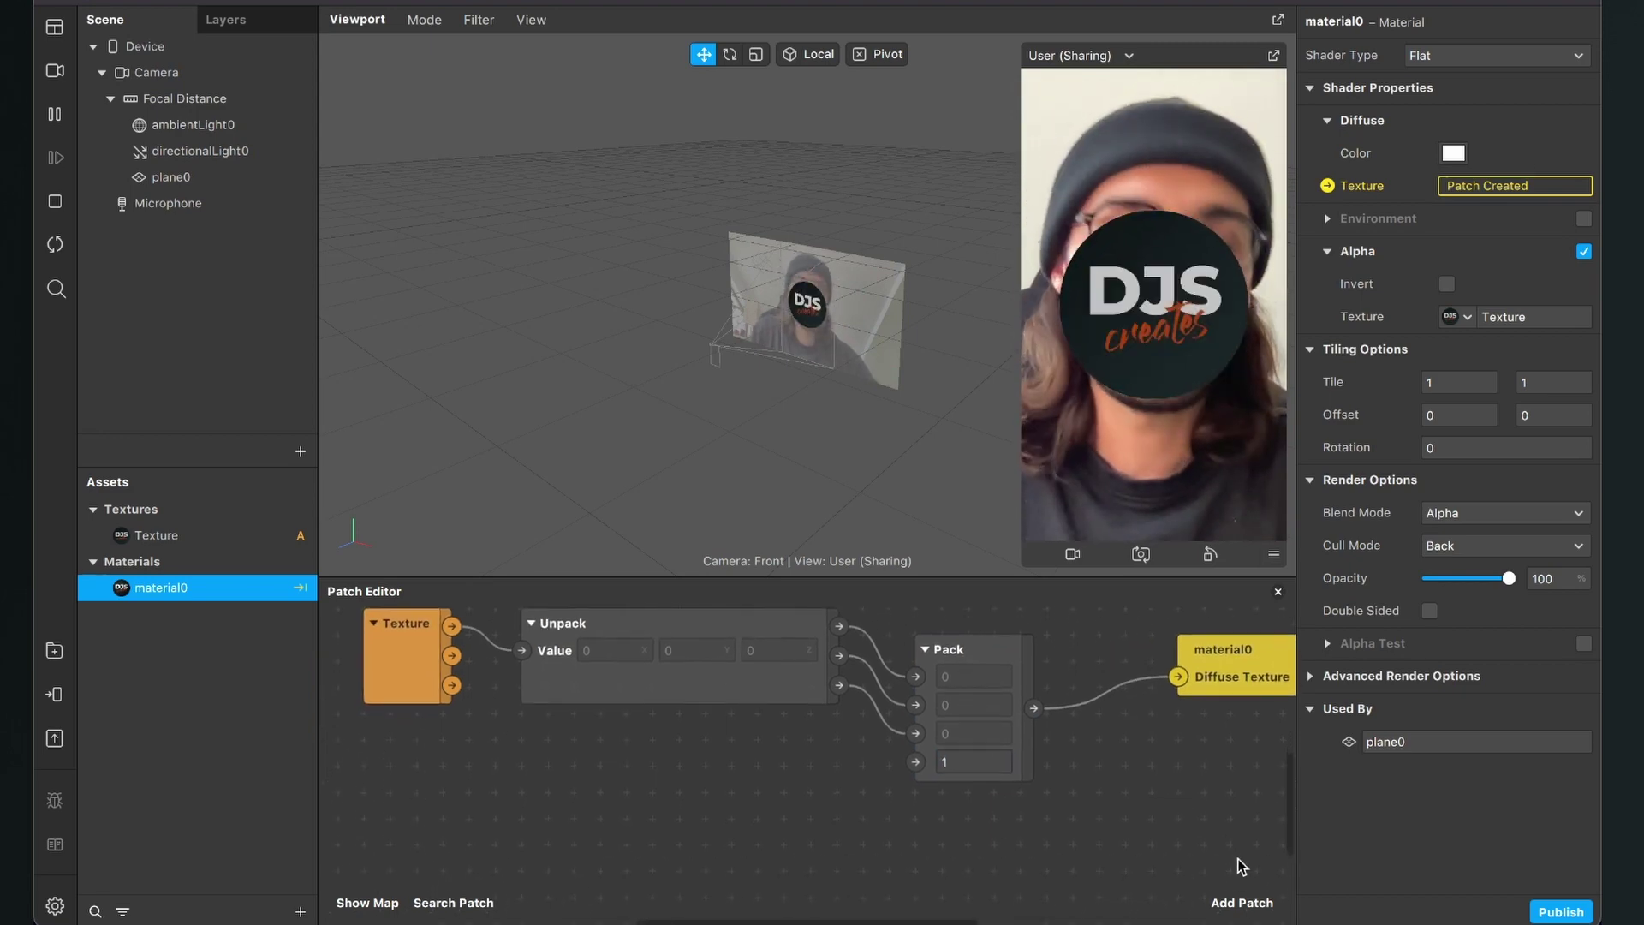
left_click(1238, 895)
type("ani")
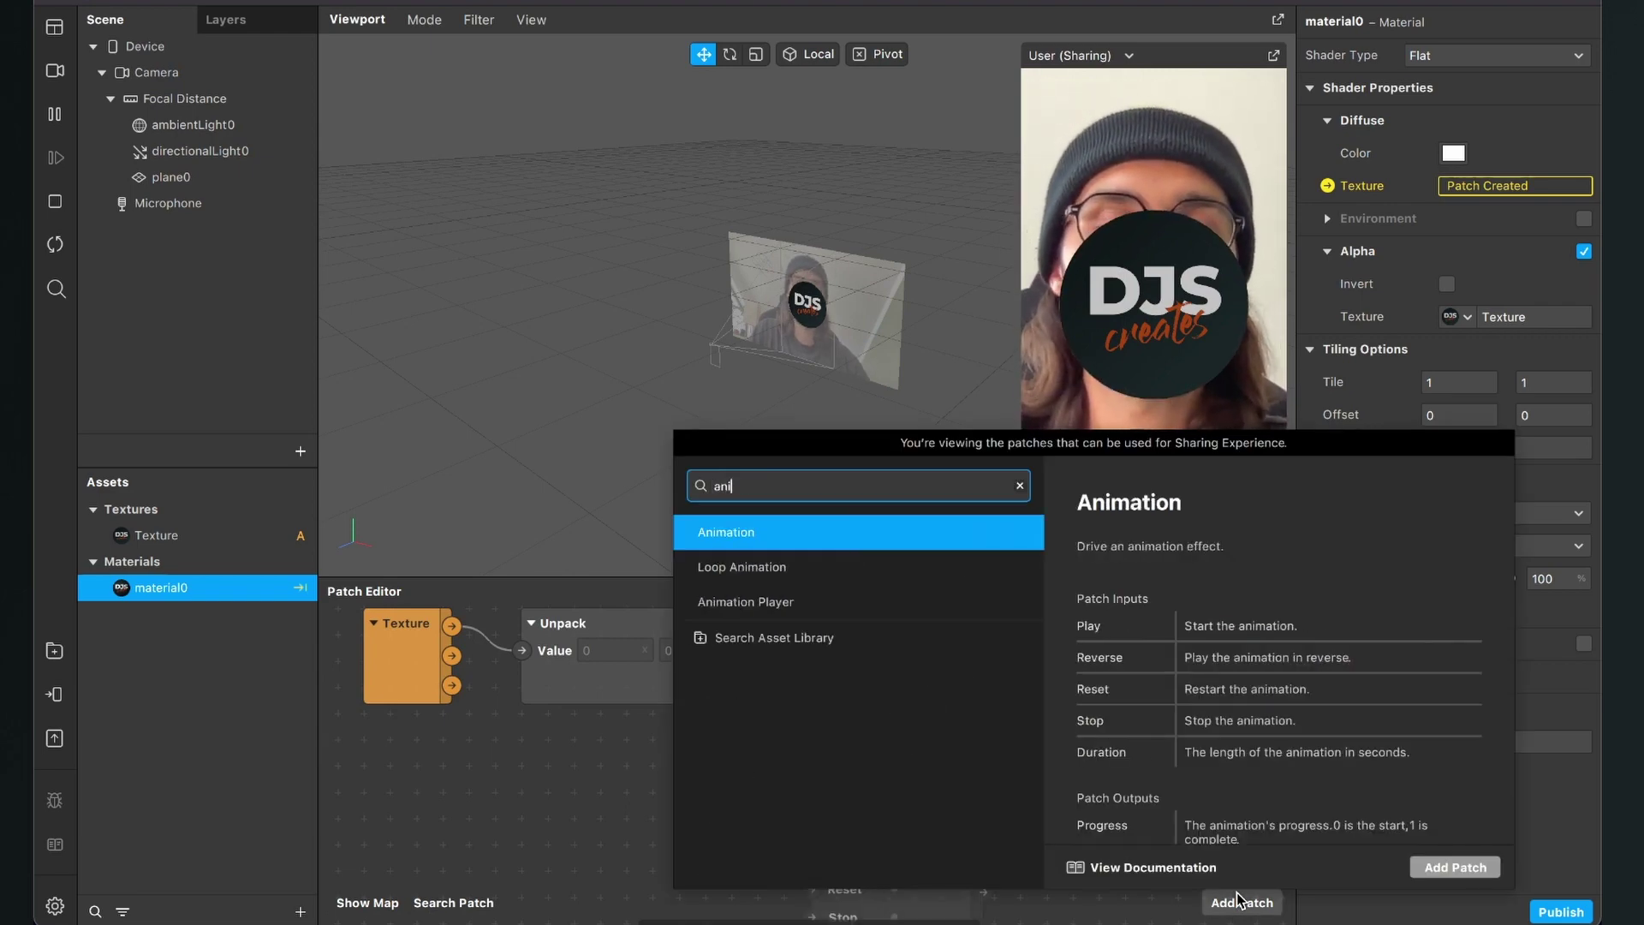
- Add the Animation patch to the graph and position it
key("Return")
scroll(767, 736, "down", 2, "ctrl")
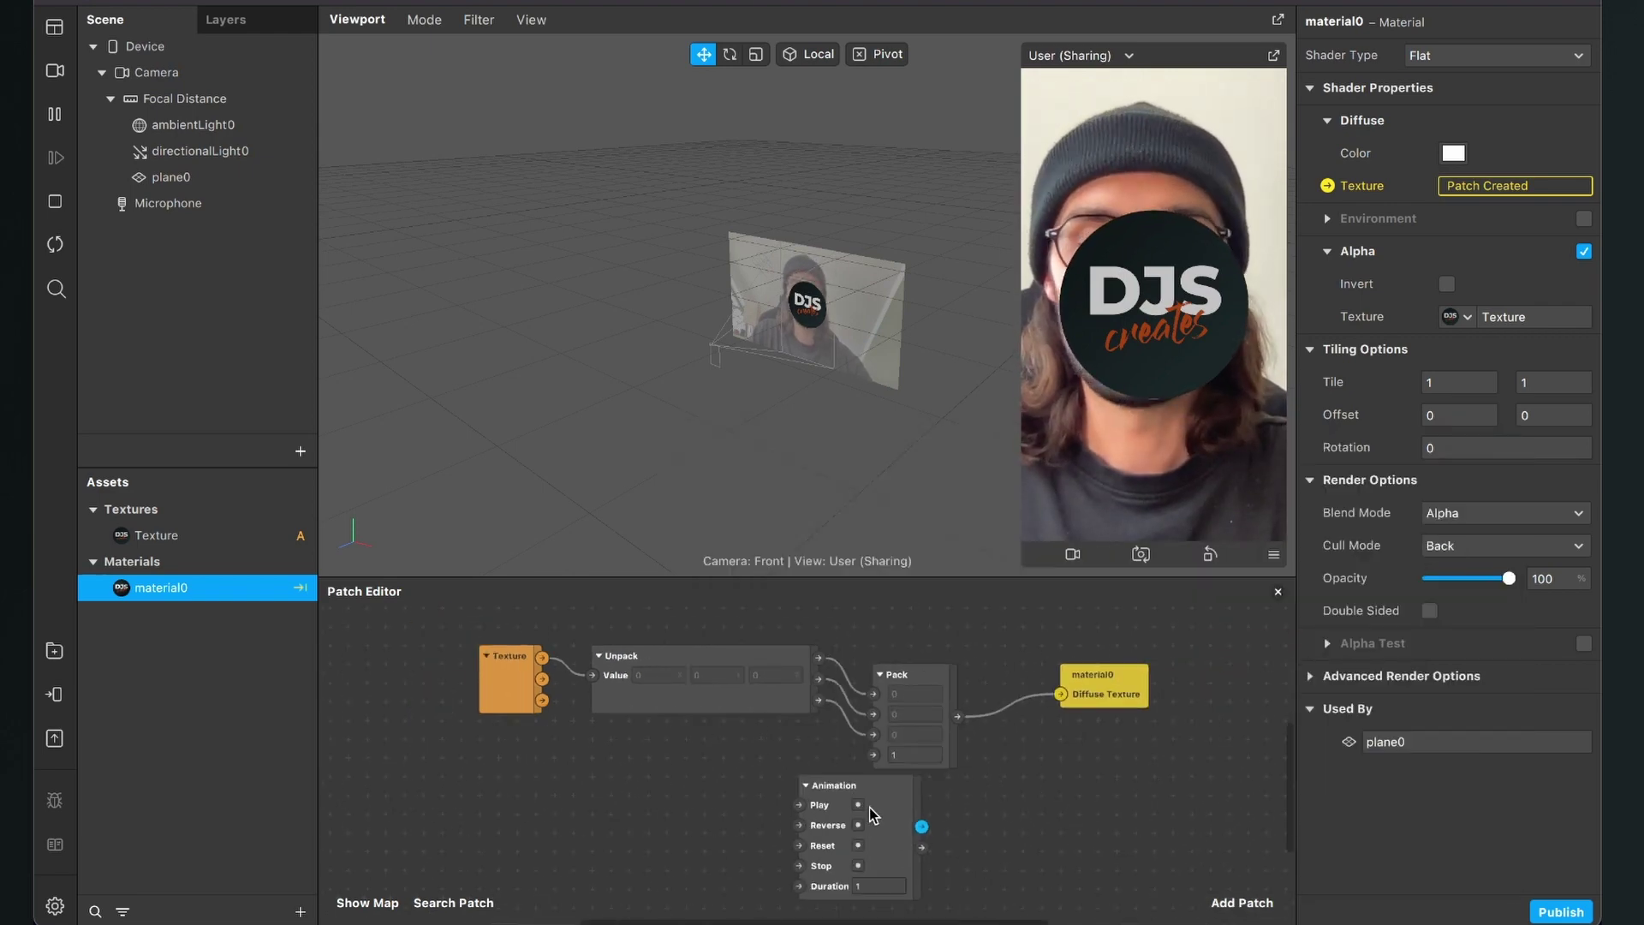
left_click_drag(870, 809, 745, 800)
scroll(745, 796, "up", 2, "ctrl")
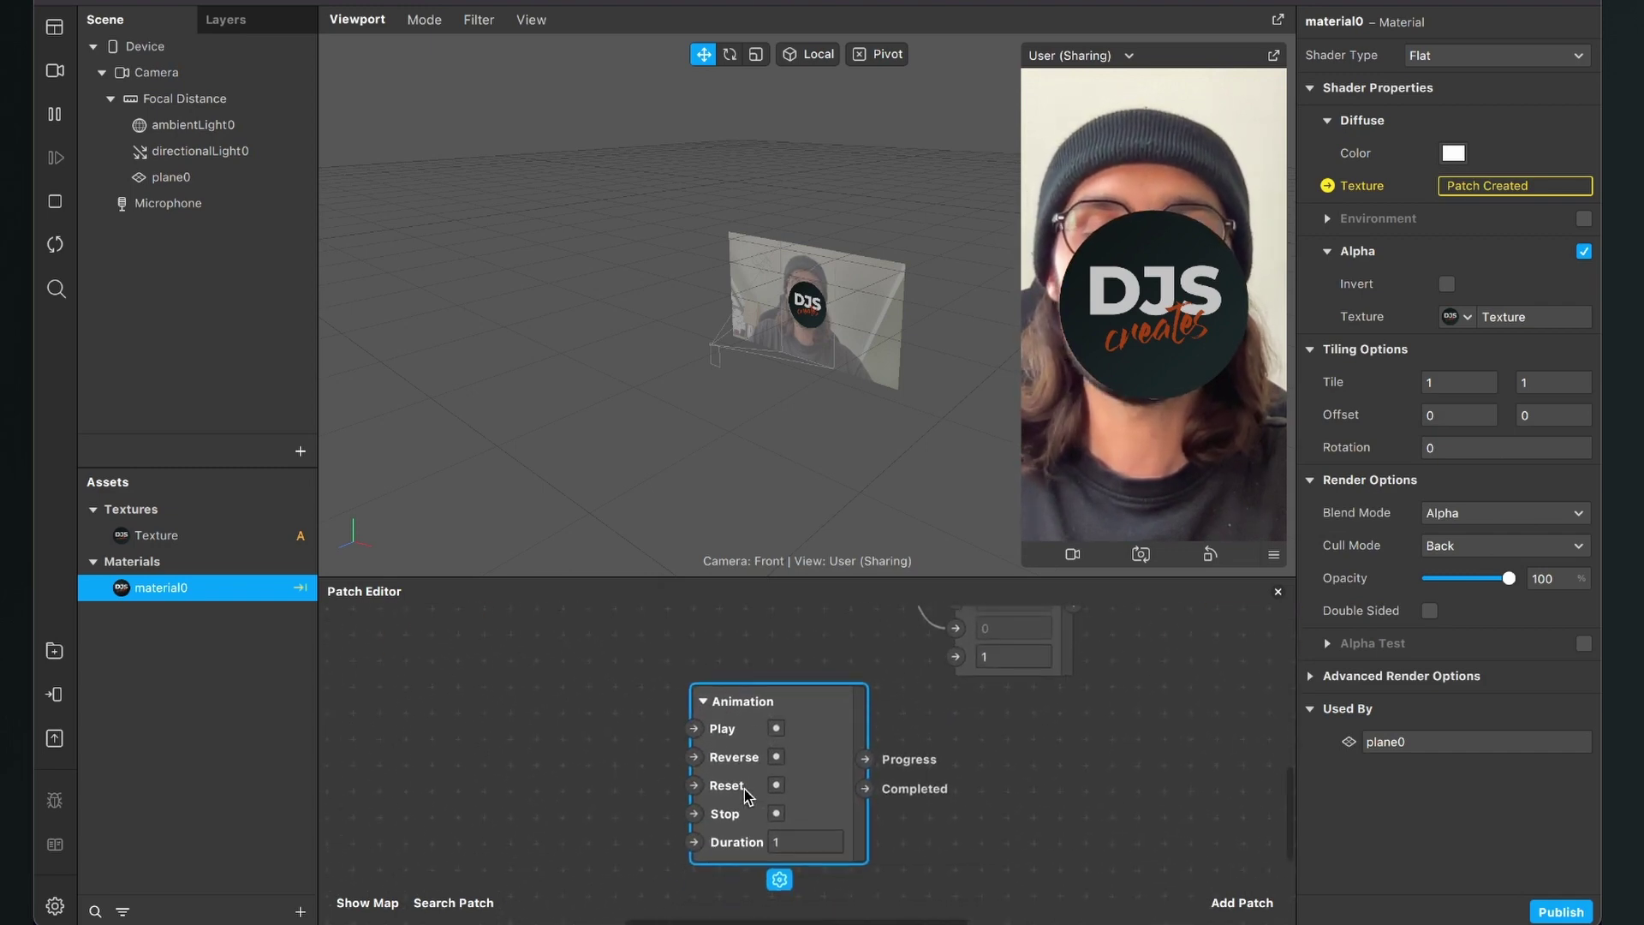
- Add a Screen Tap patch via the 'scre' search and place it left of Animation
left_click(1246, 903)
type("scre")
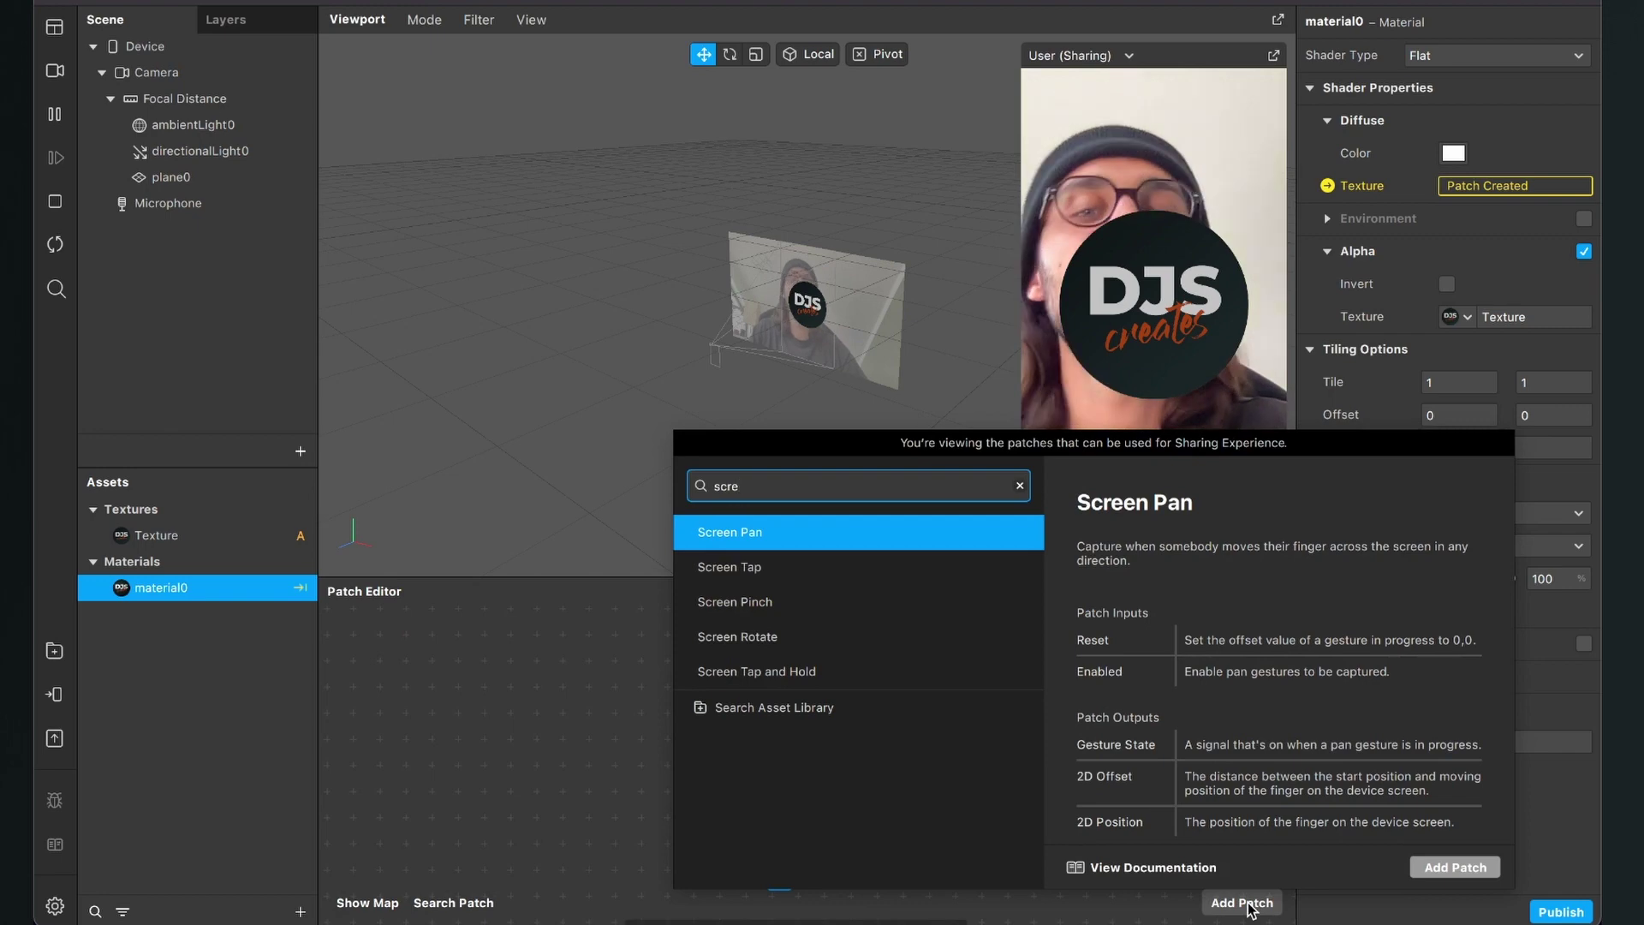
key("Down")
key("Return")
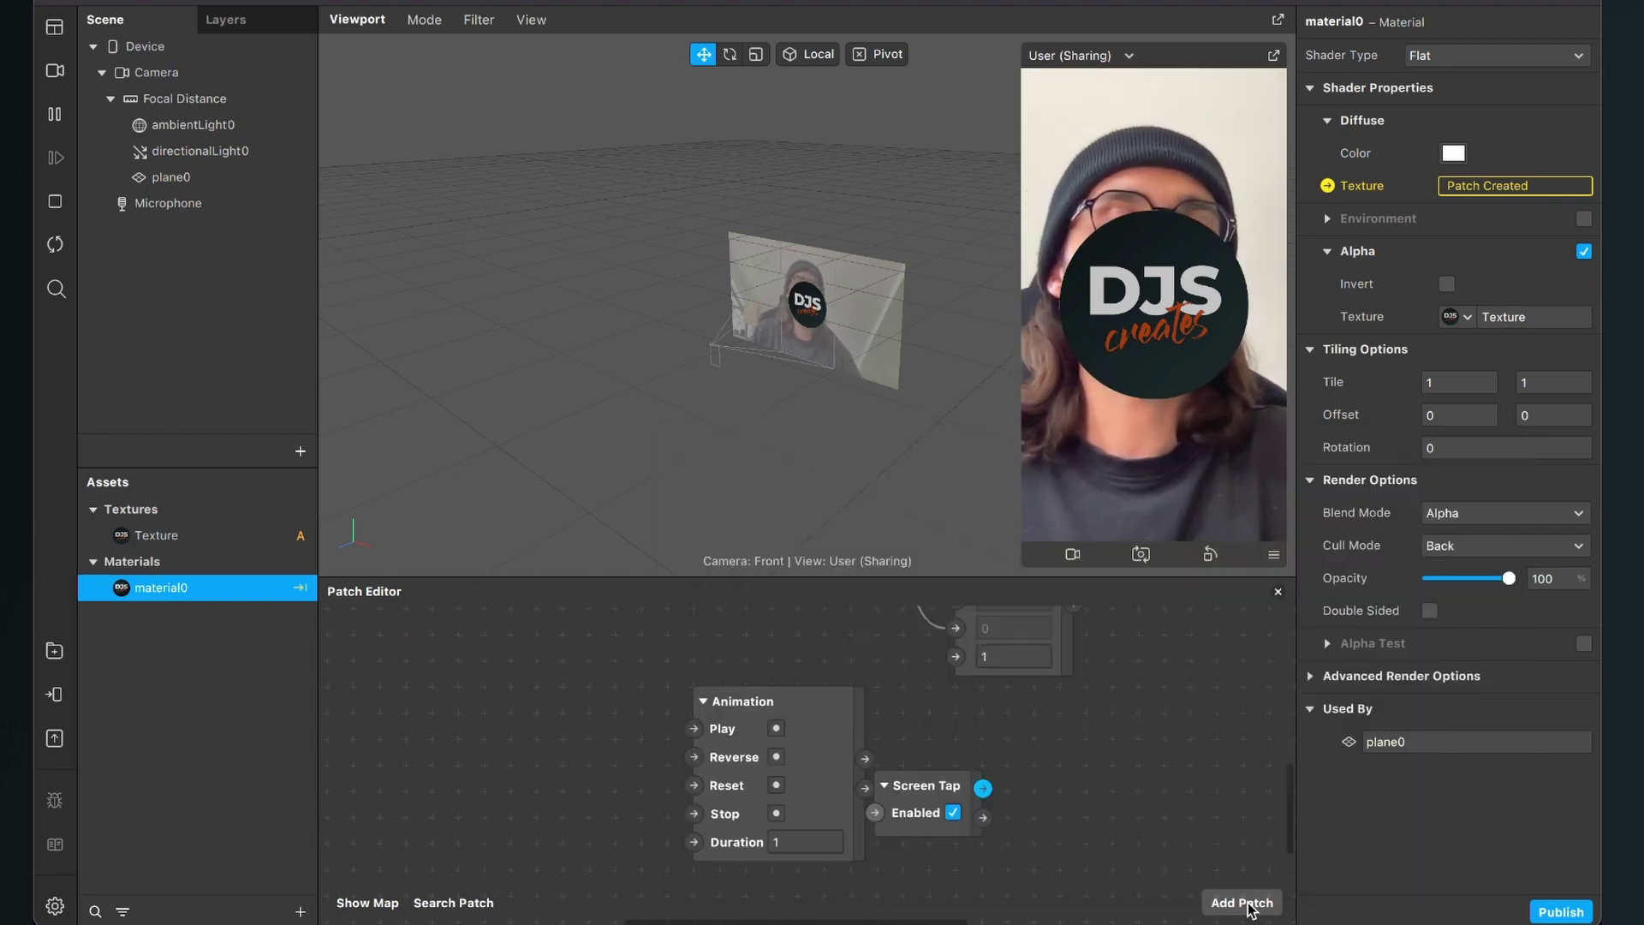
left_click_drag(892, 771, 355, 732)
scroll(531, 772, "left", 4)
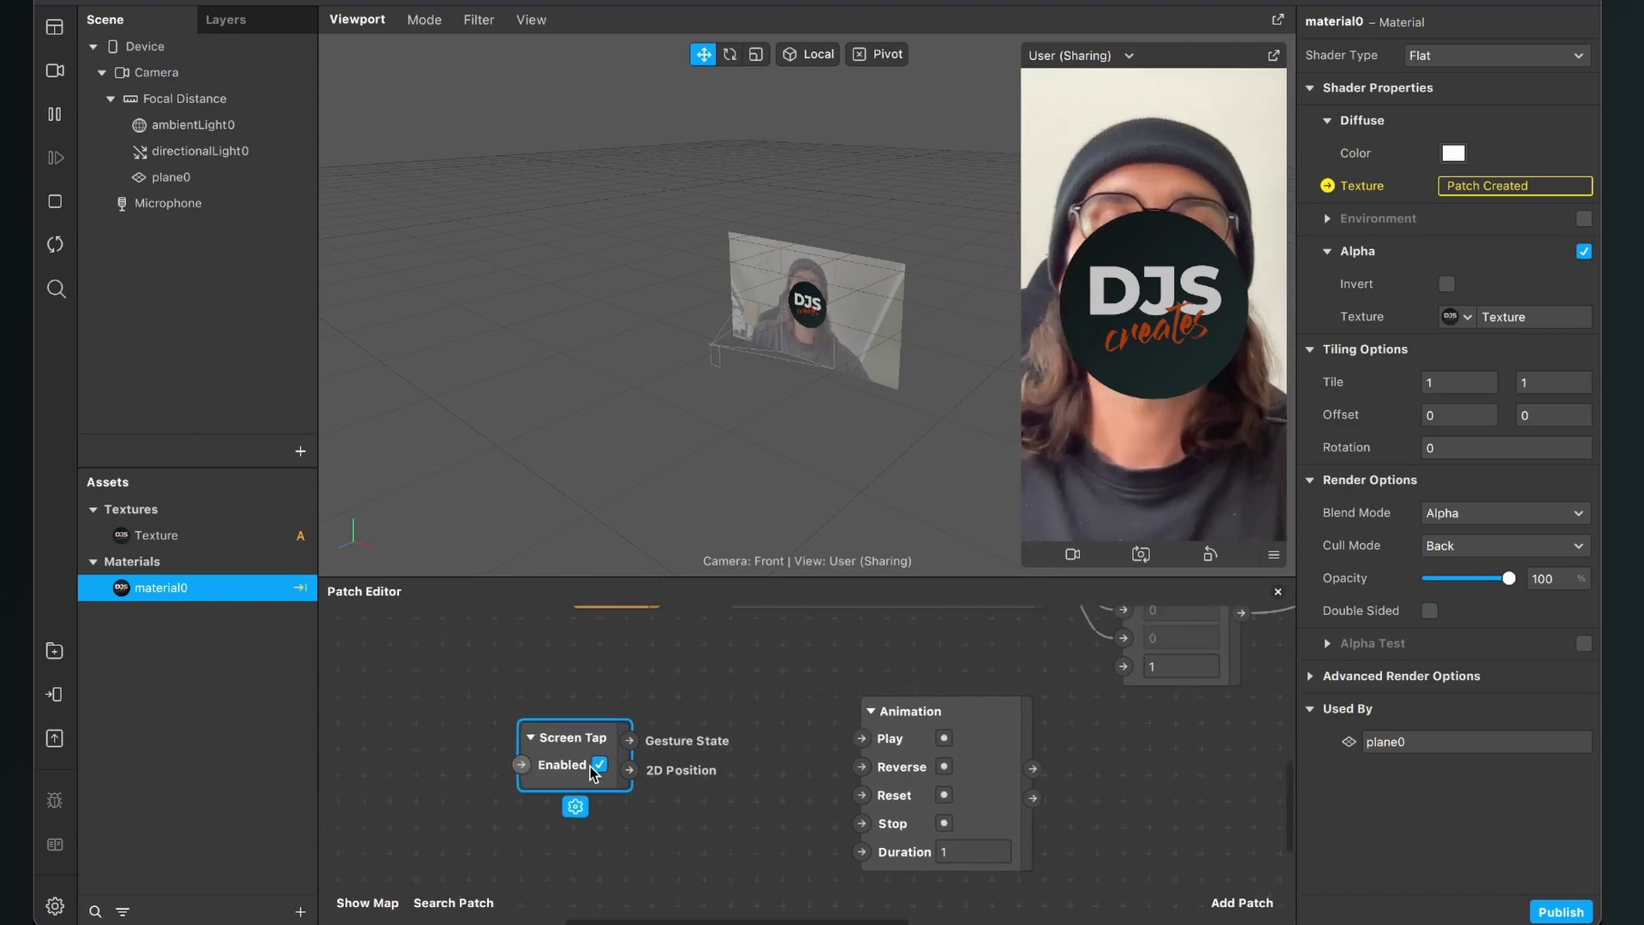
left_click_drag(589, 753, 562, 753)
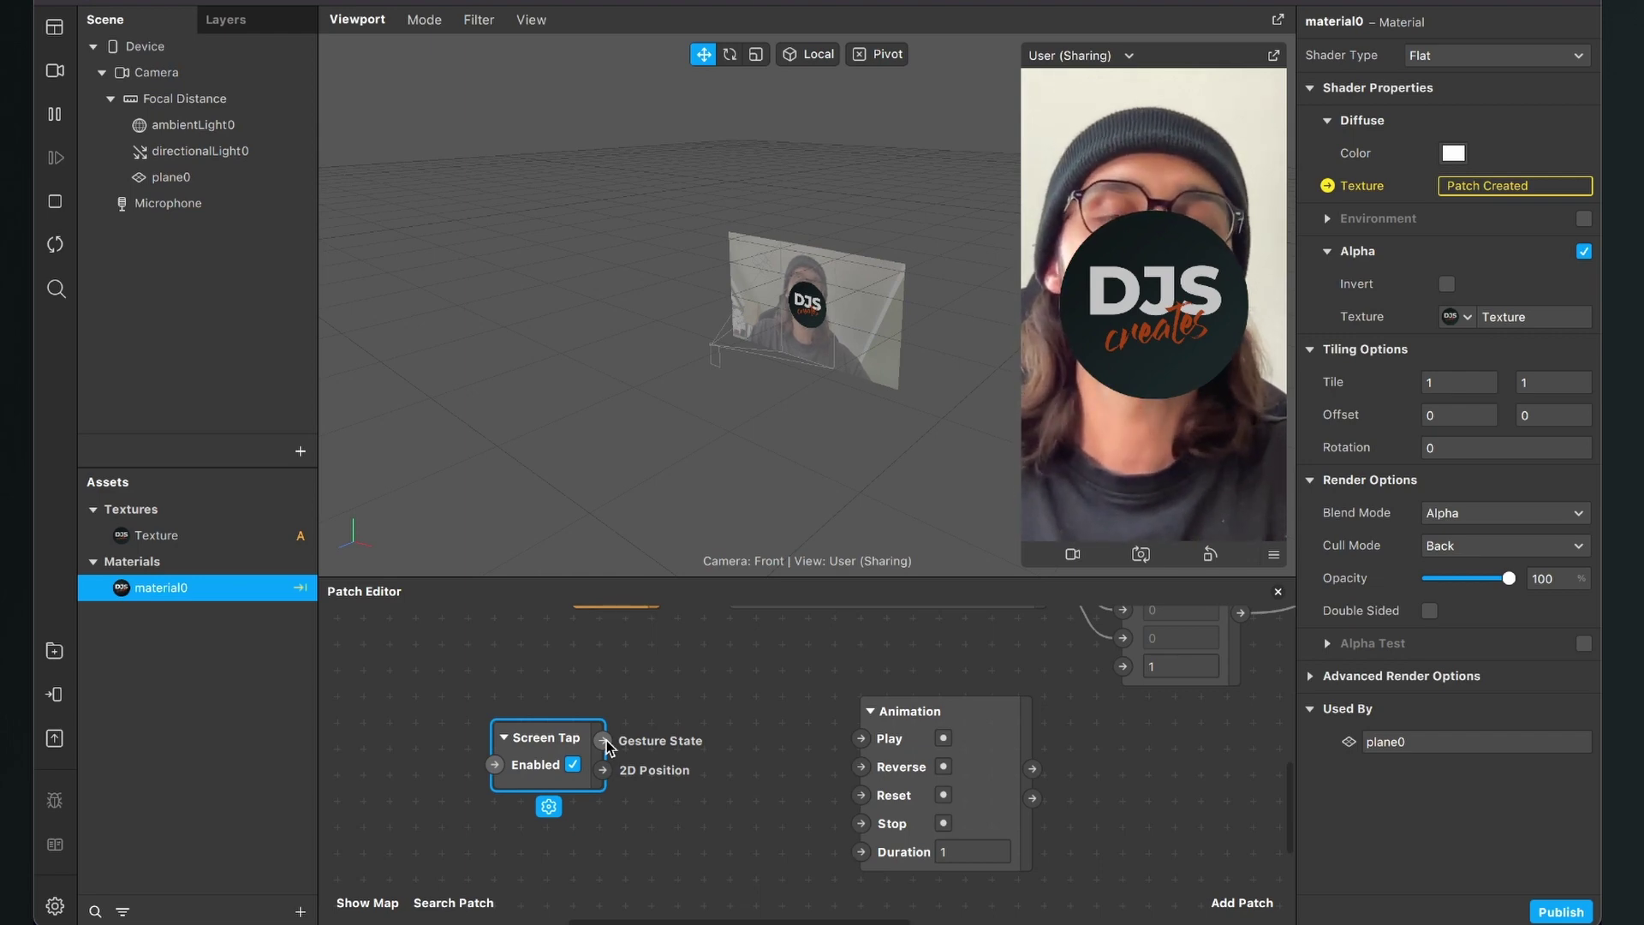
- Connect Screen Tap to Animation's Play, and Animation's Progress to Pack's fourth (alpha) input
left_click(882, 747)
left_click_drag(603, 740, 861, 738)
left_click_drag(1025, 739, 912, 731)
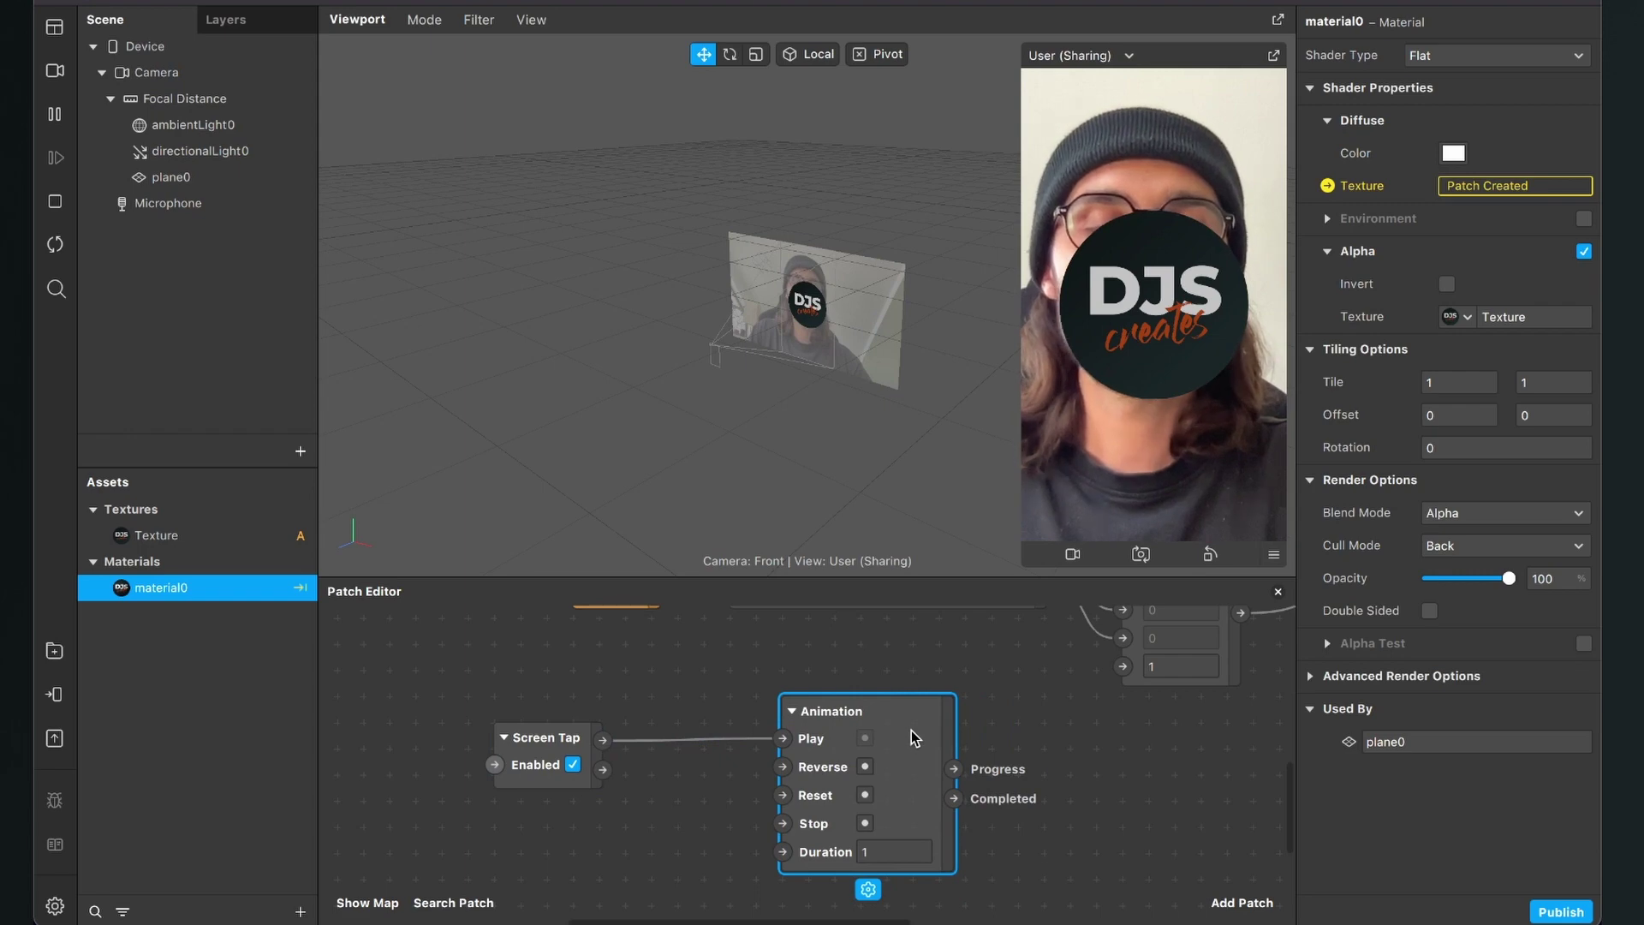
scroll(911, 732, "right", 3)
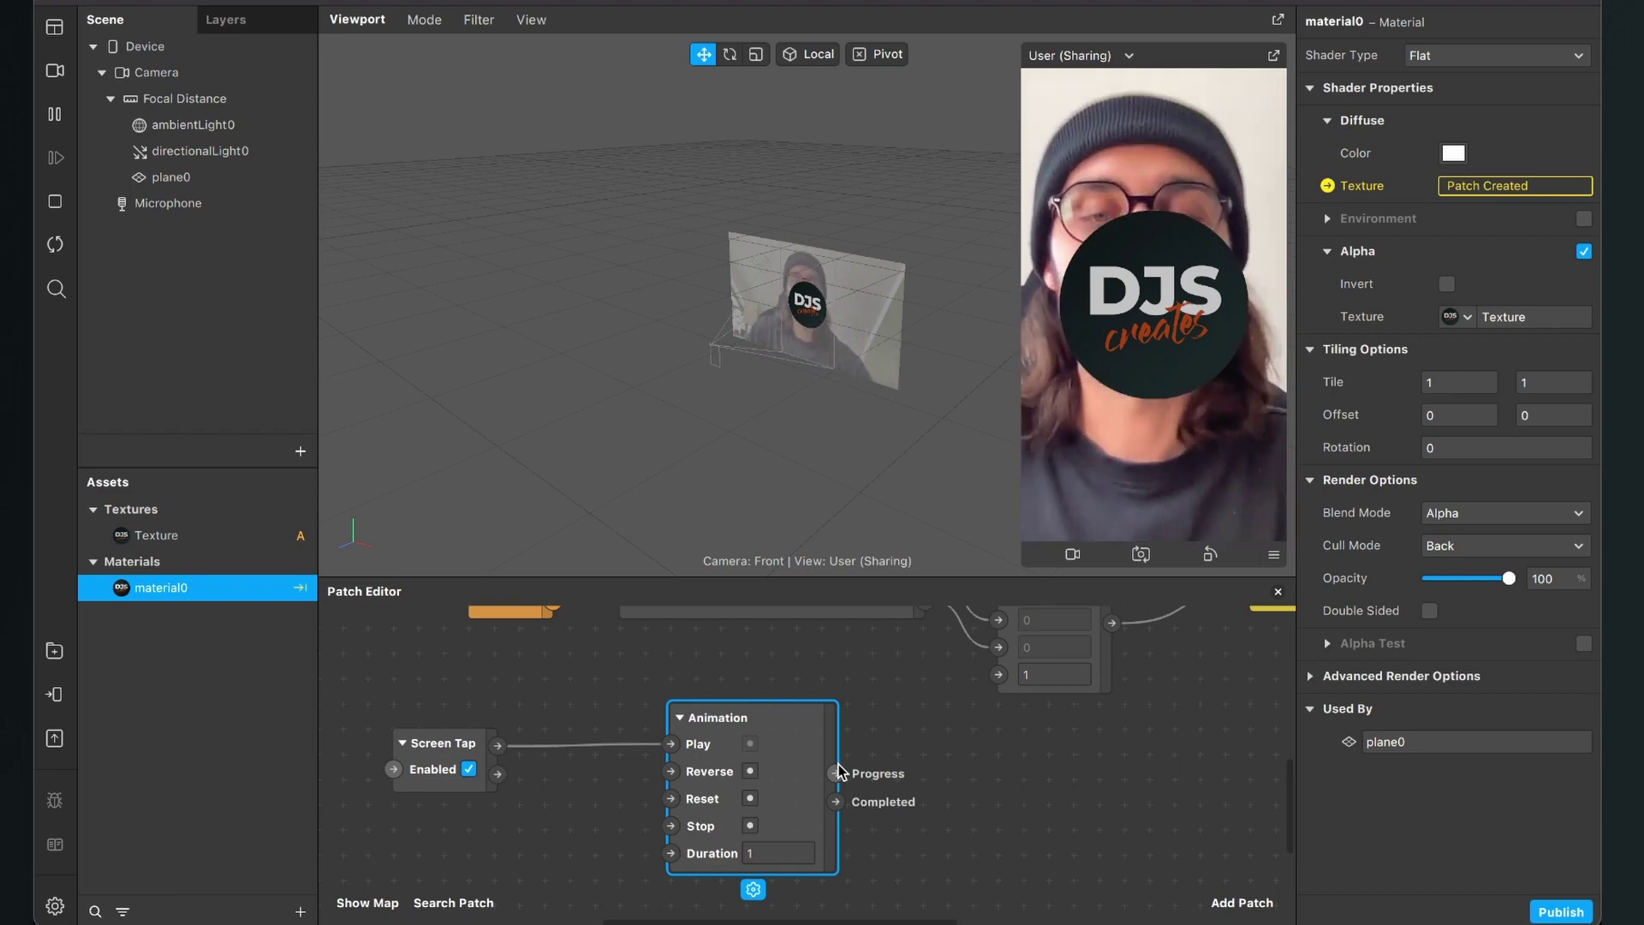
left_click_drag(839, 770, 999, 676)
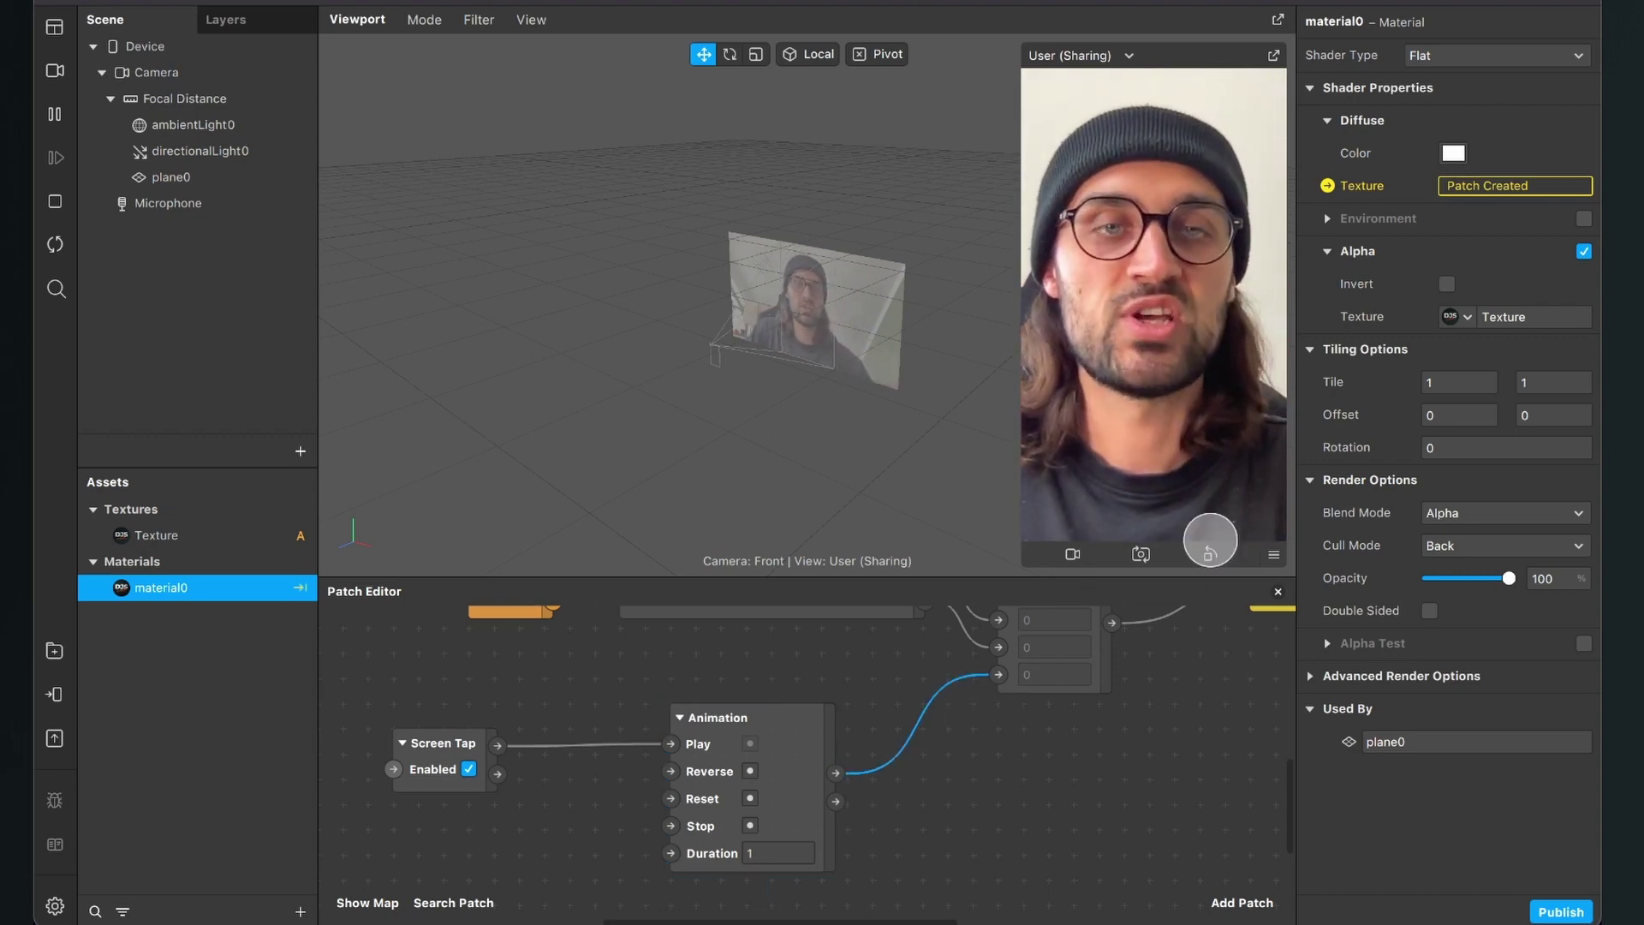
- Turn on Simulate Touch, tap the preview to fade the logo in, and set Animation Duration to 2
left_click(1274, 556)
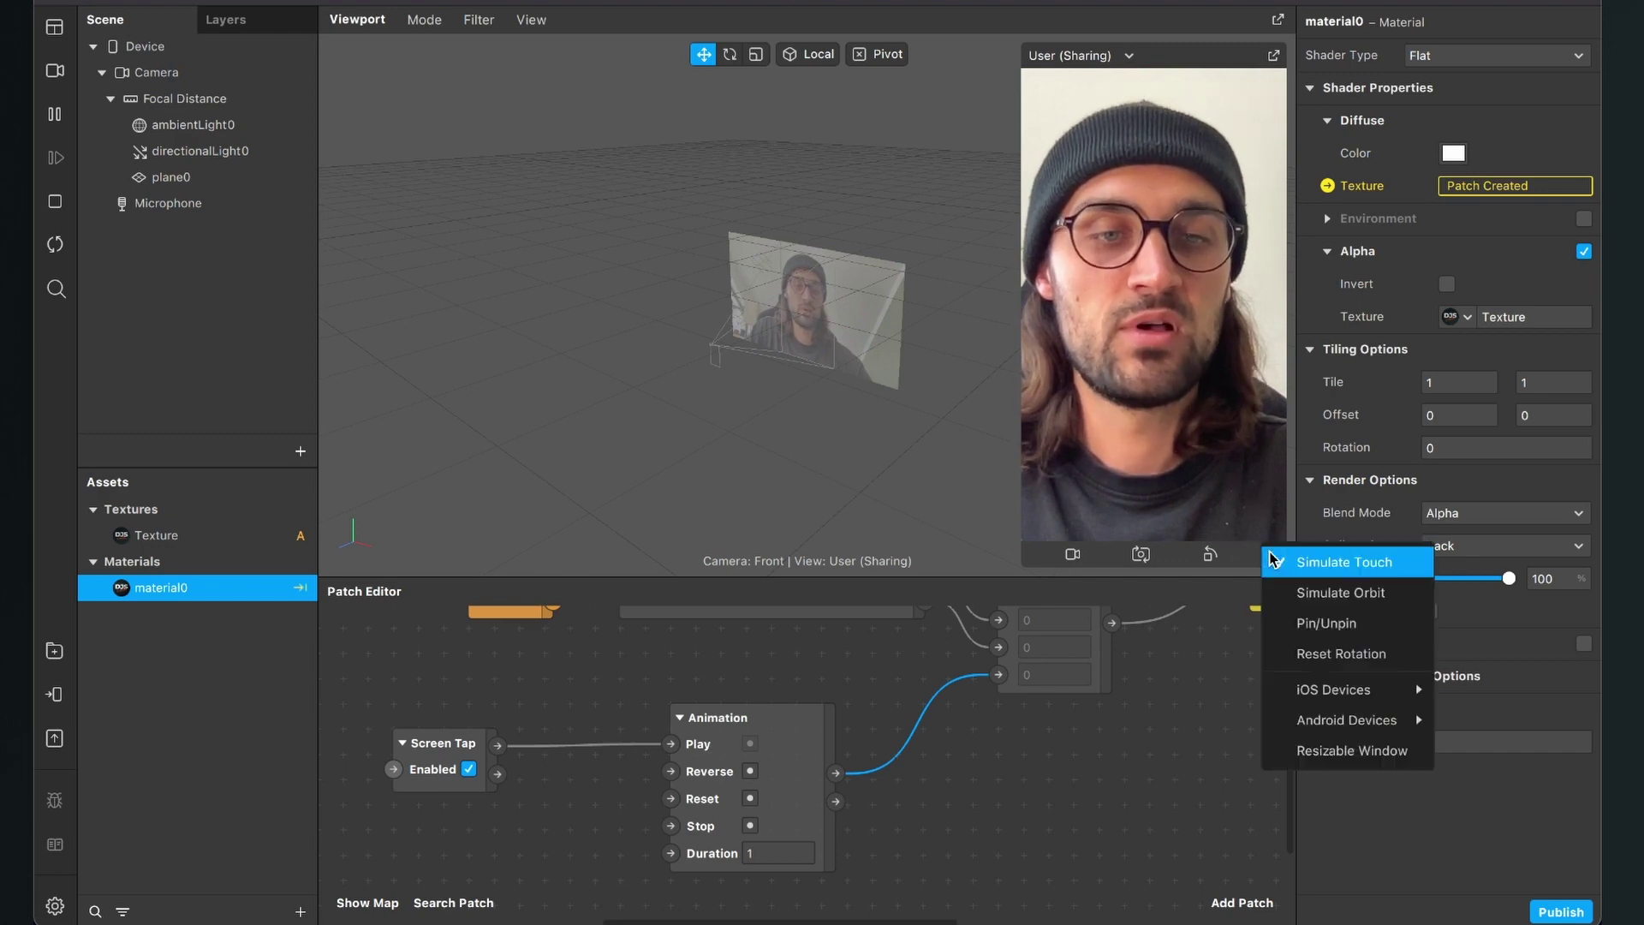
left_click(1277, 560)
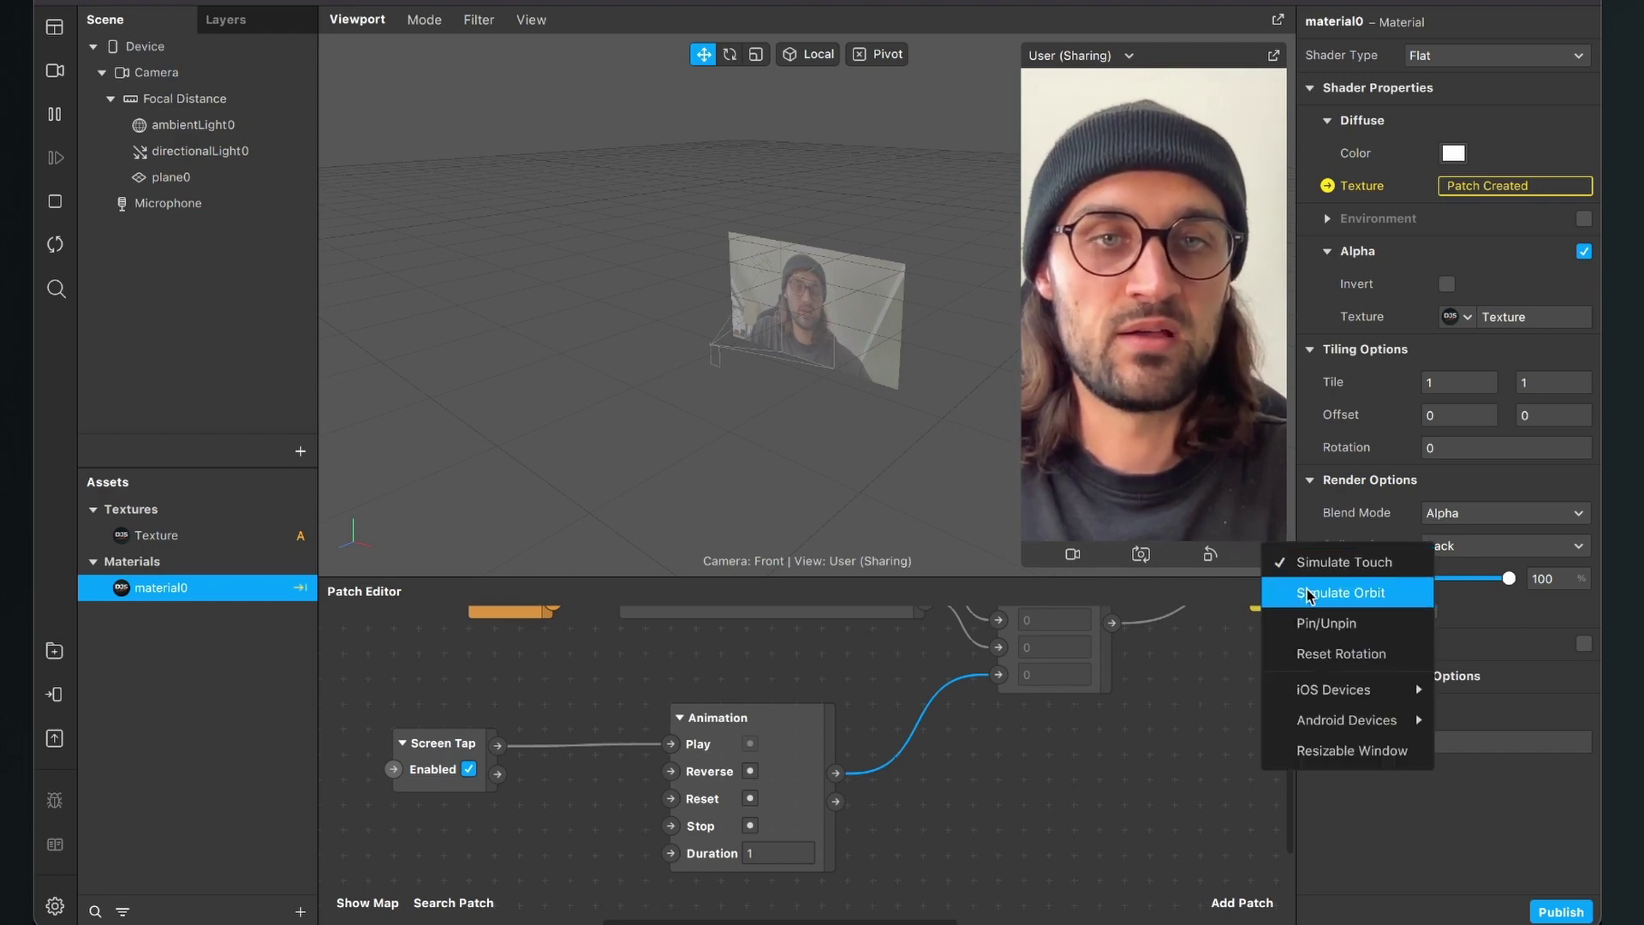
left_click(1367, 572)
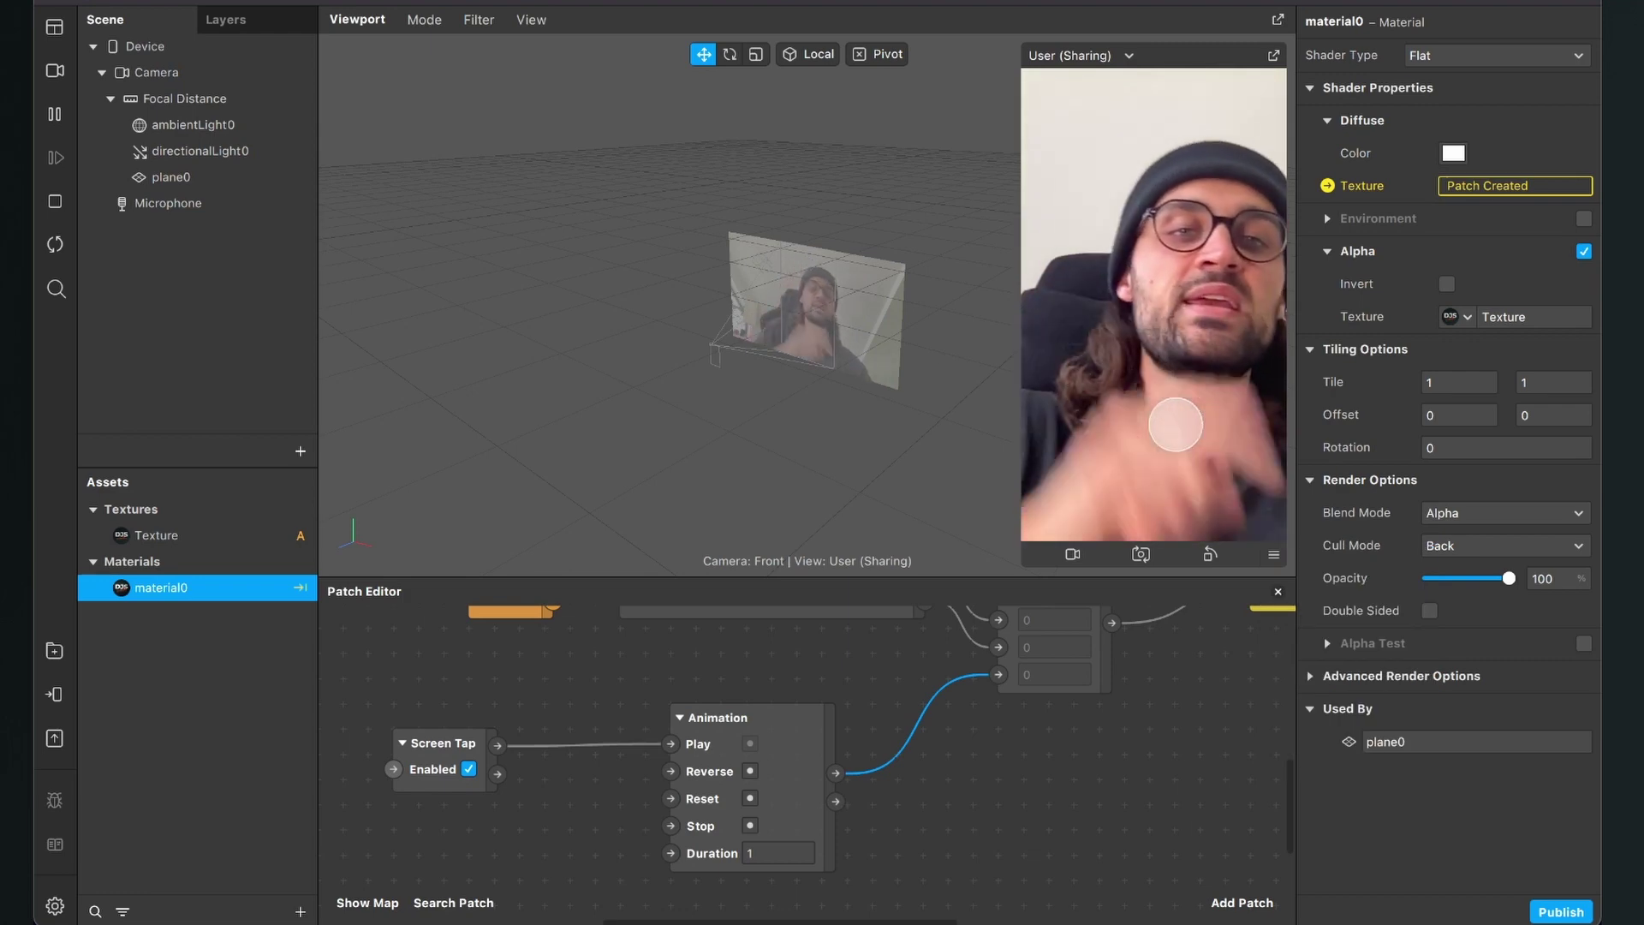
left_click(1175, 425)
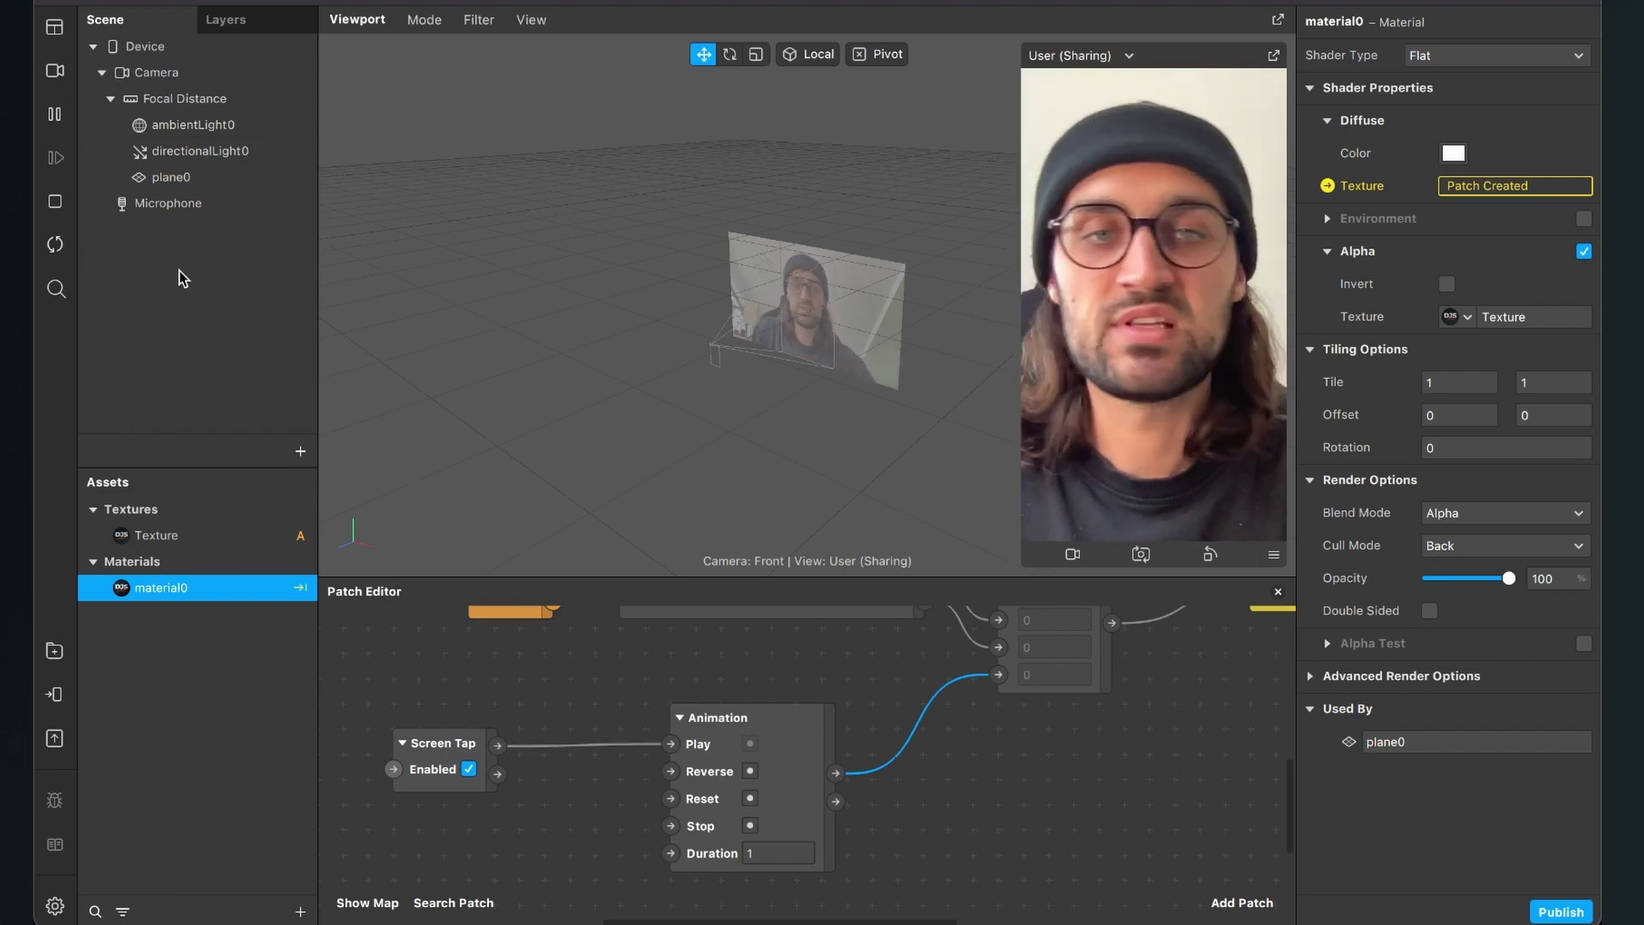
left_click(759, 866)
left_click(789, 849)
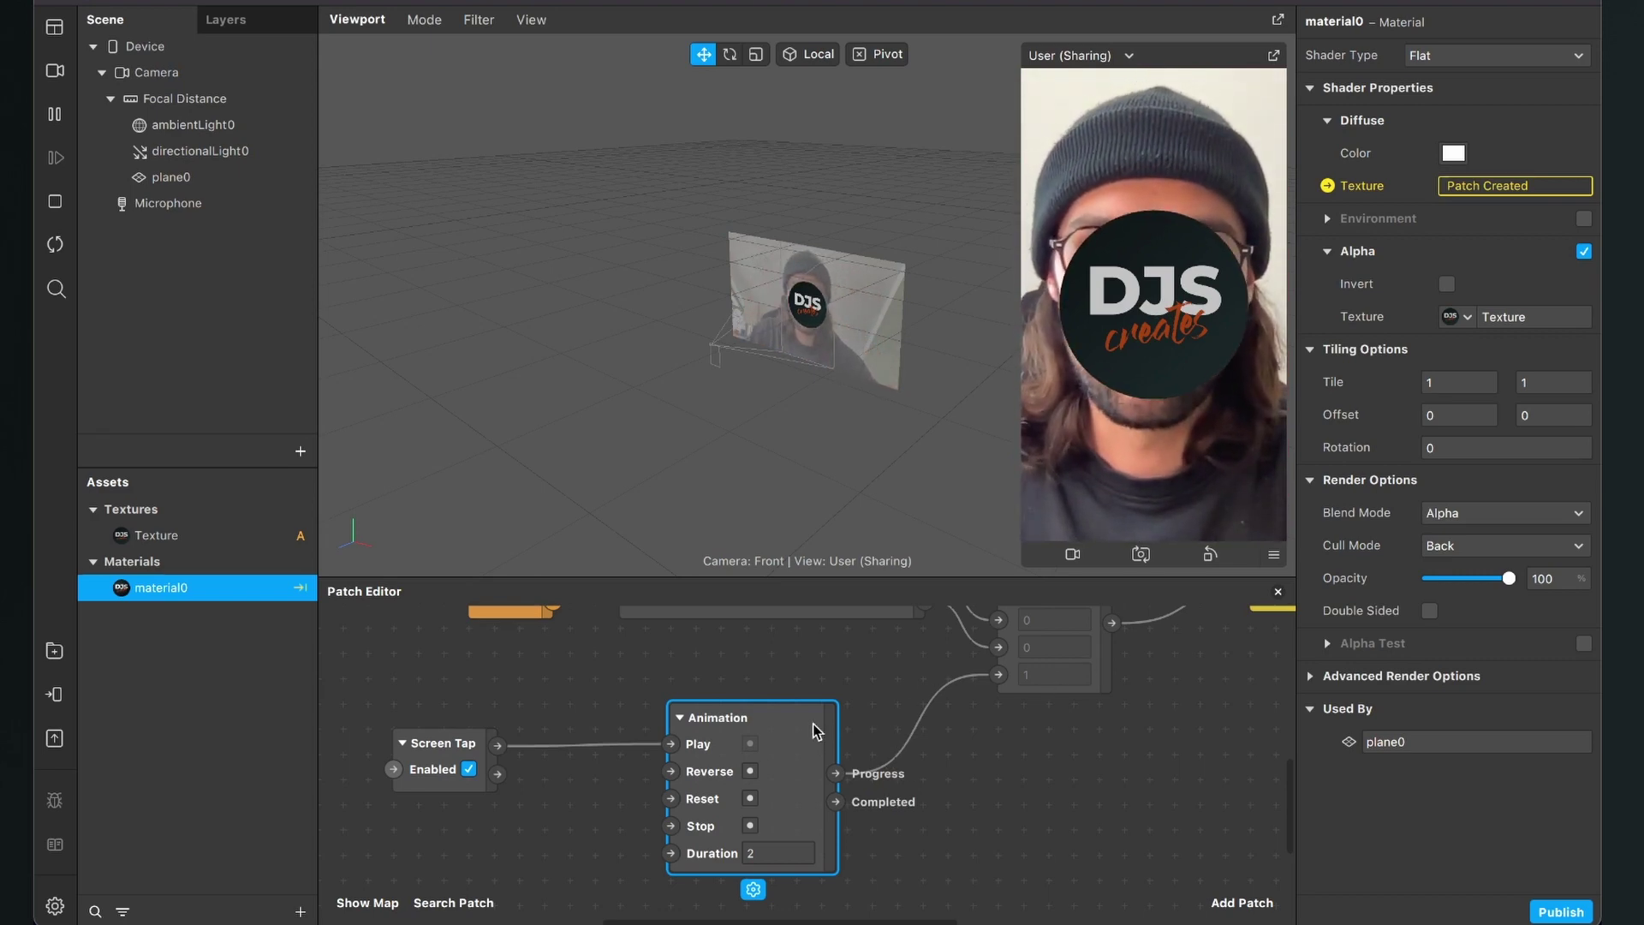
- Move Animation left, restart the preview to hide the logo, and show the Texture-to-material chain
left_click_drag(816, 730, 749, 739)
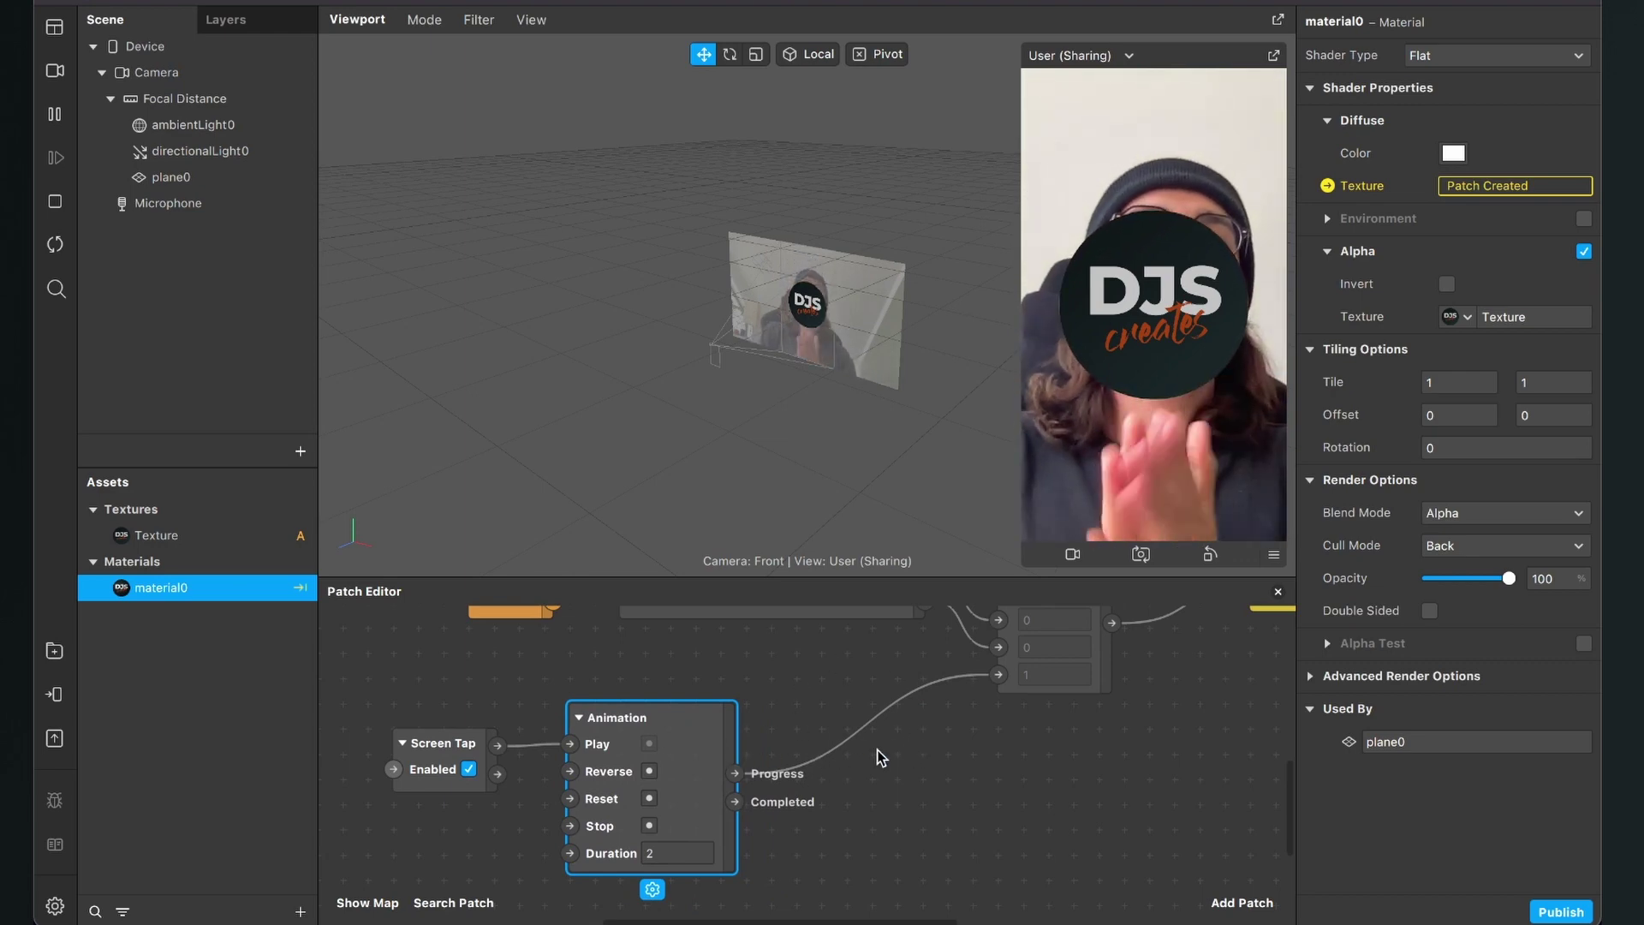
left_click(54, 254)
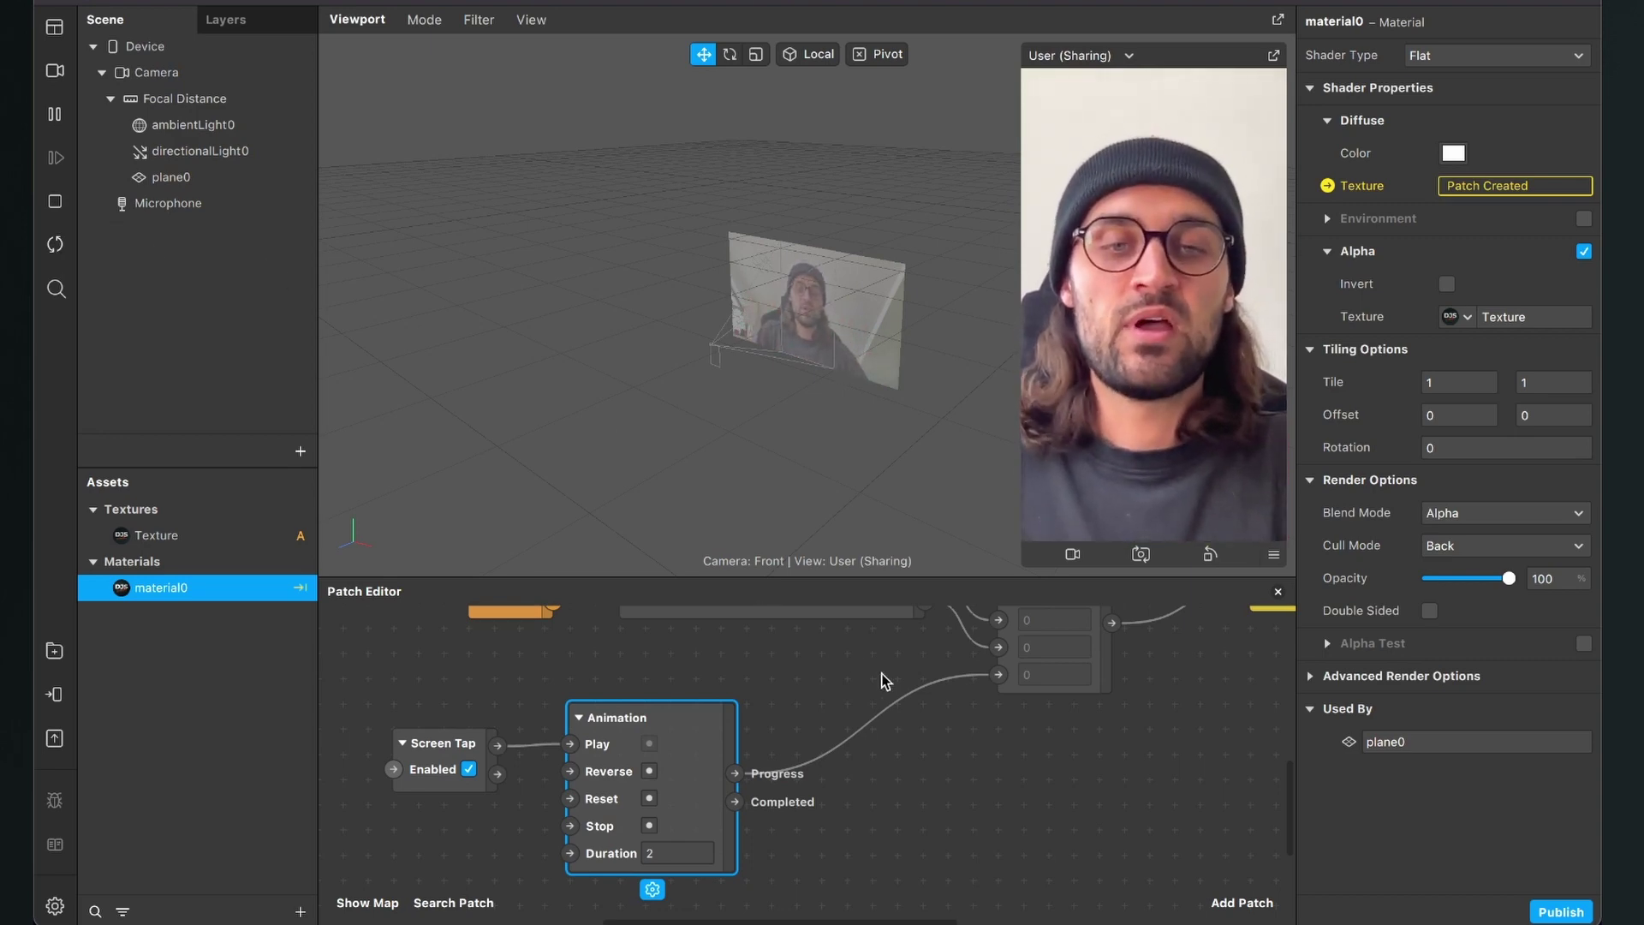
scroll(885, 681, "up", 3)
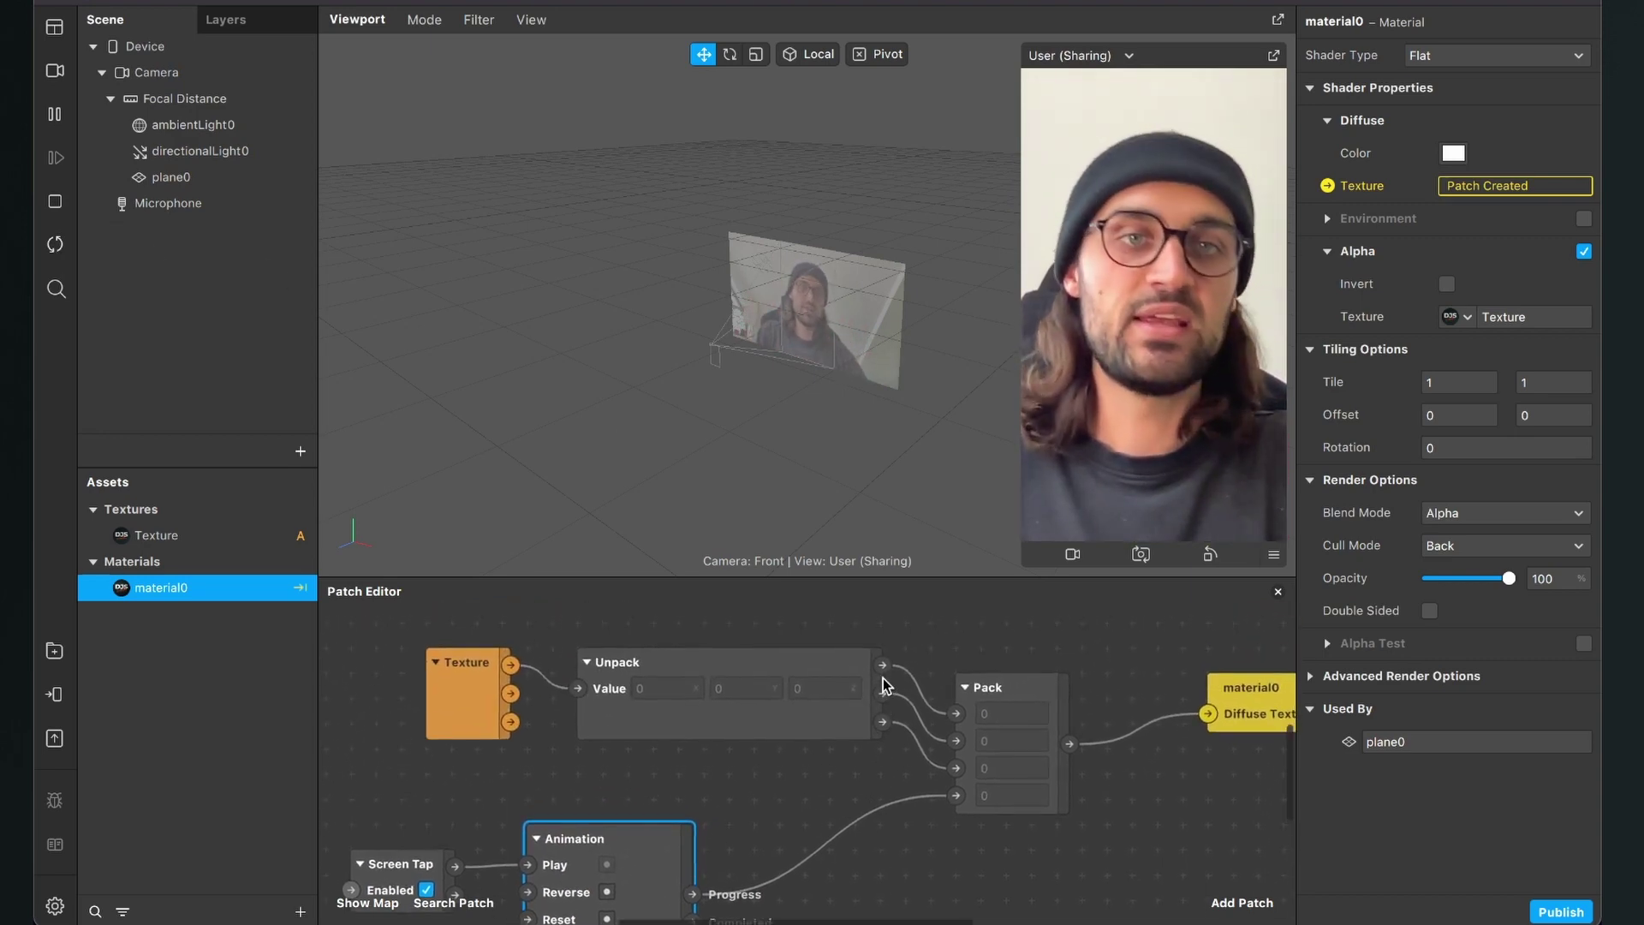